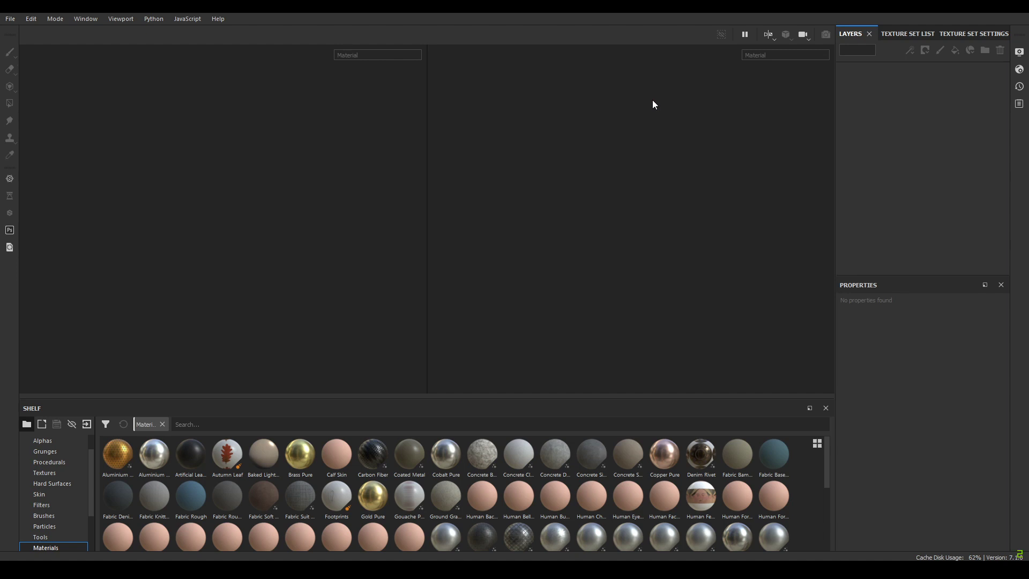
Create a new project from Knife.obj in the Knife Tutorial folder, at 2048 document resolution with OpenGL normal map format.
key("ctrl+n")
left_click(625, 133)
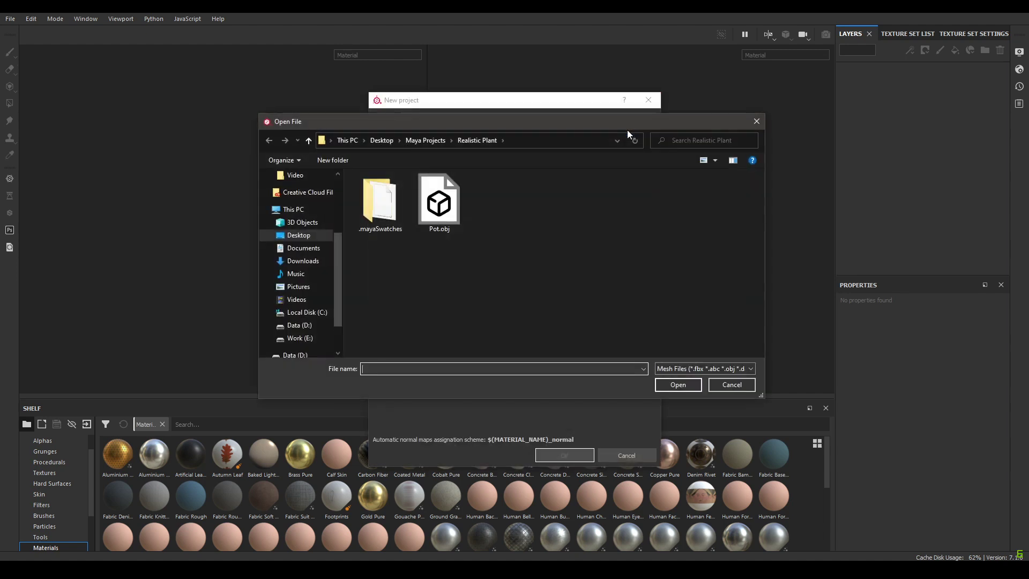
left_click(427, 140)
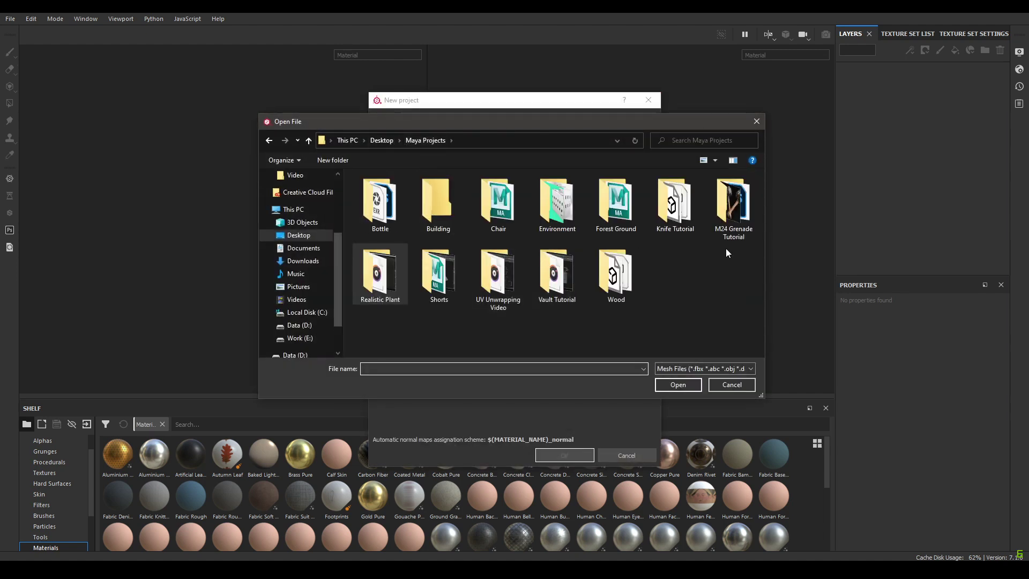
double_click(691, 220)
double_click(388, 215)
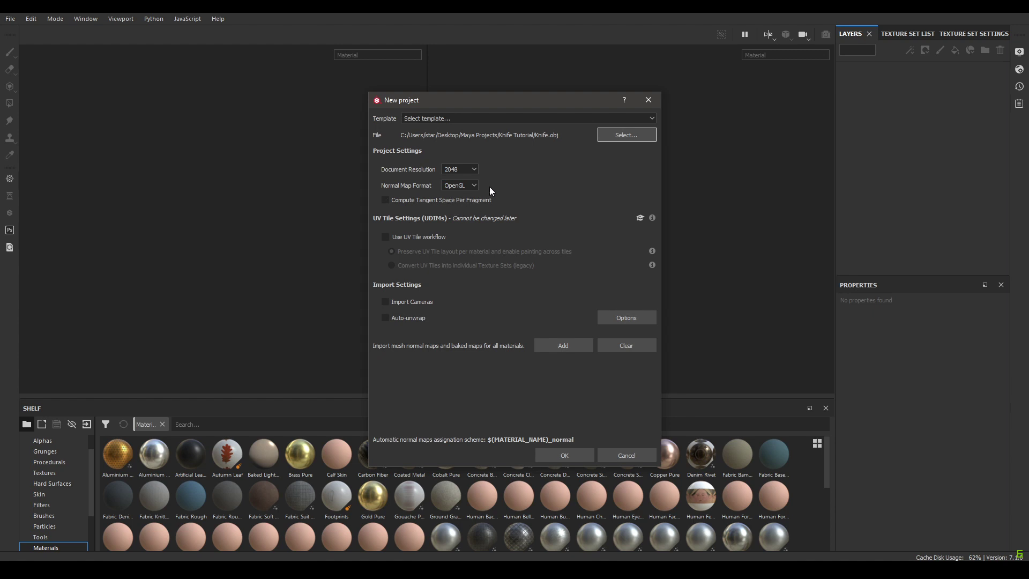
left_click(560, 456)
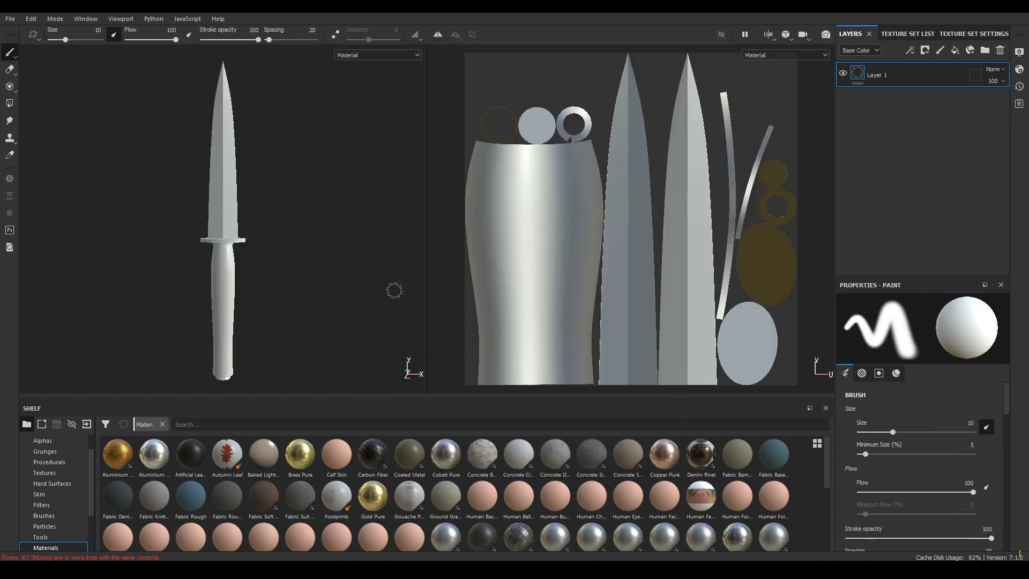
Open the mesh map baking settings for the knife's texture set and set the output size to 2048.
scroll(361, 253, "down", 3)
left_click_drag(361, 252, 564, 158, "alt")
scroll(297, 300, "up", 4)
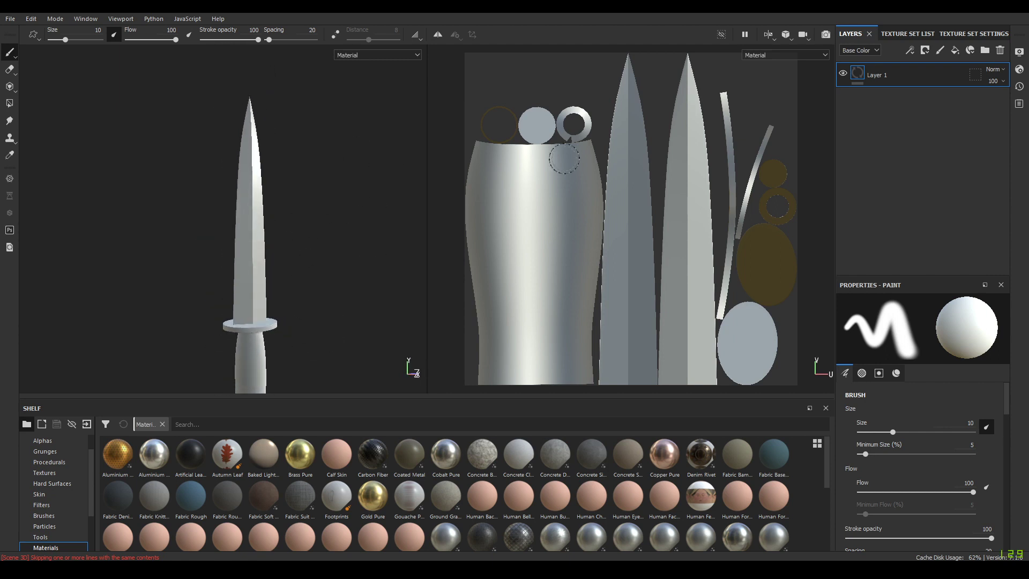
left_click(981, 34)
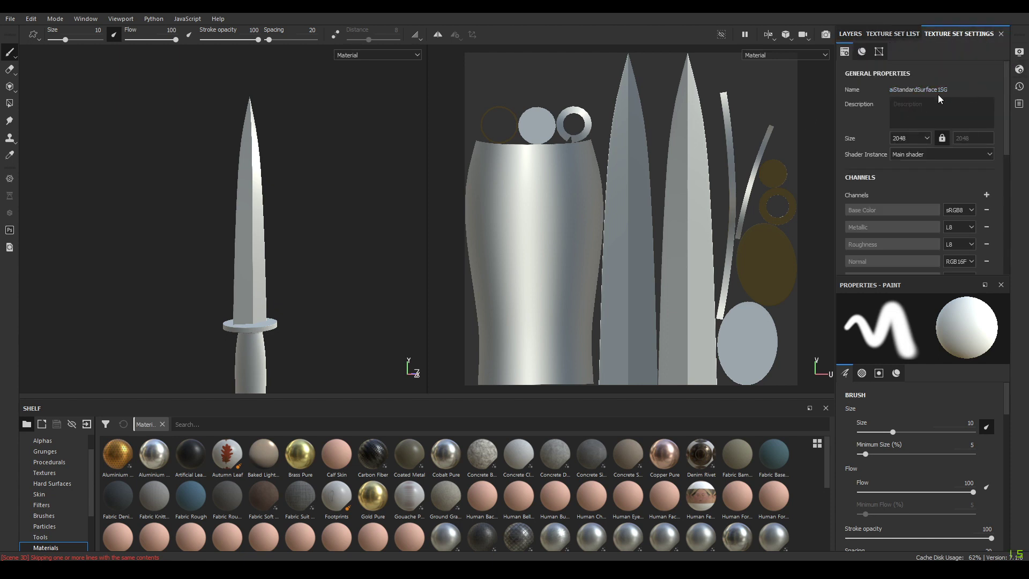
scroll(939, 98, "down", 5)
left_click(962, 206)
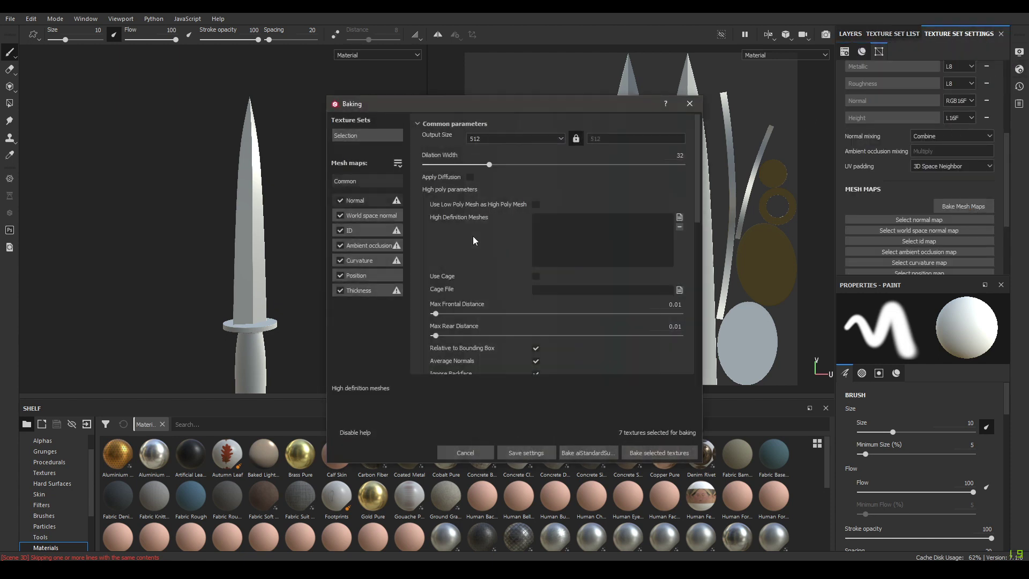
left_click(518, 139)
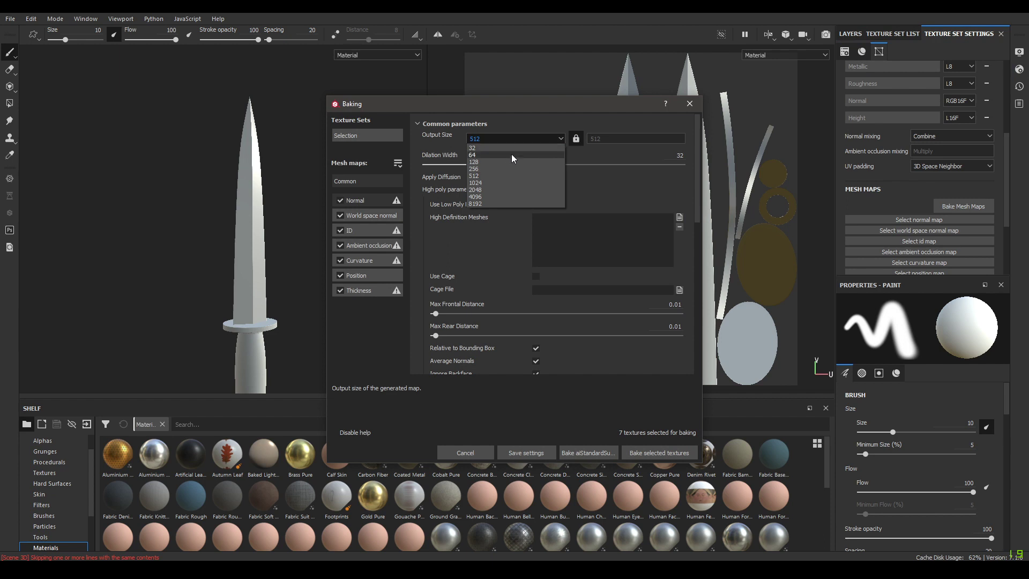
left_click(494, 189)
Set the baking antialiasing to Subsampling 4x4 and bake all selected mesh maps.
scroll(458, 208, "down", 5)
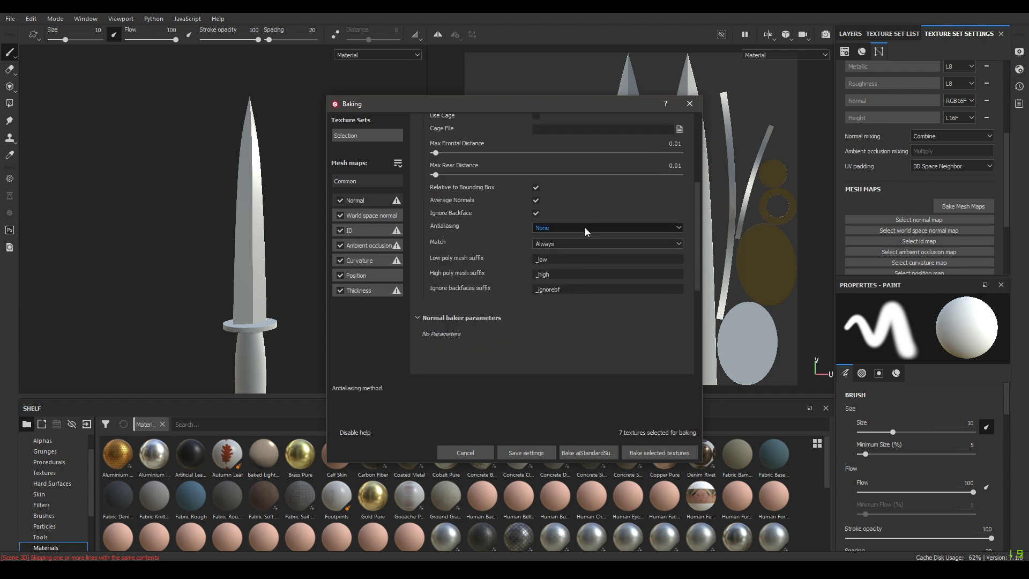
left_click(591, 228)
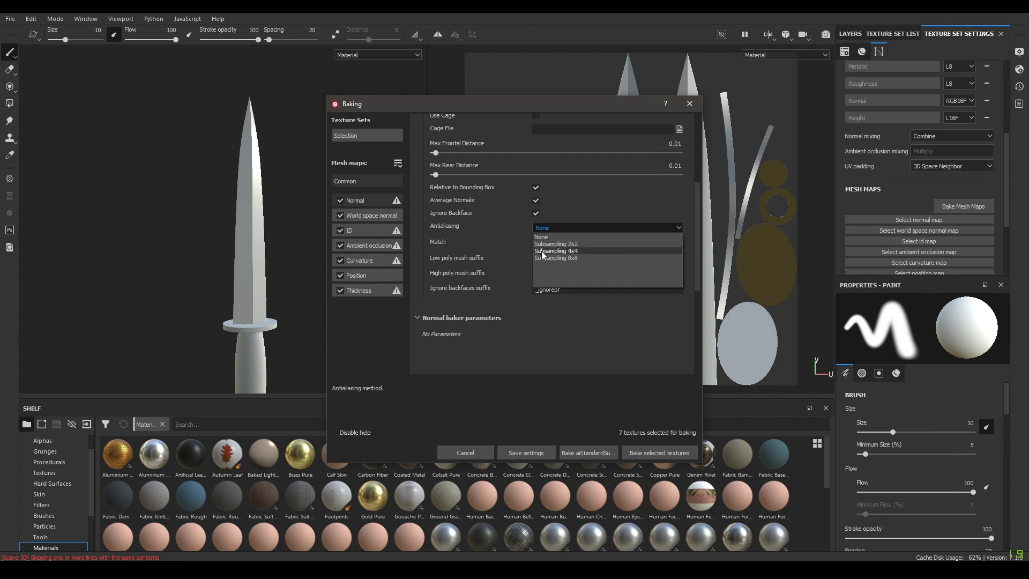
left_click(583, 251)
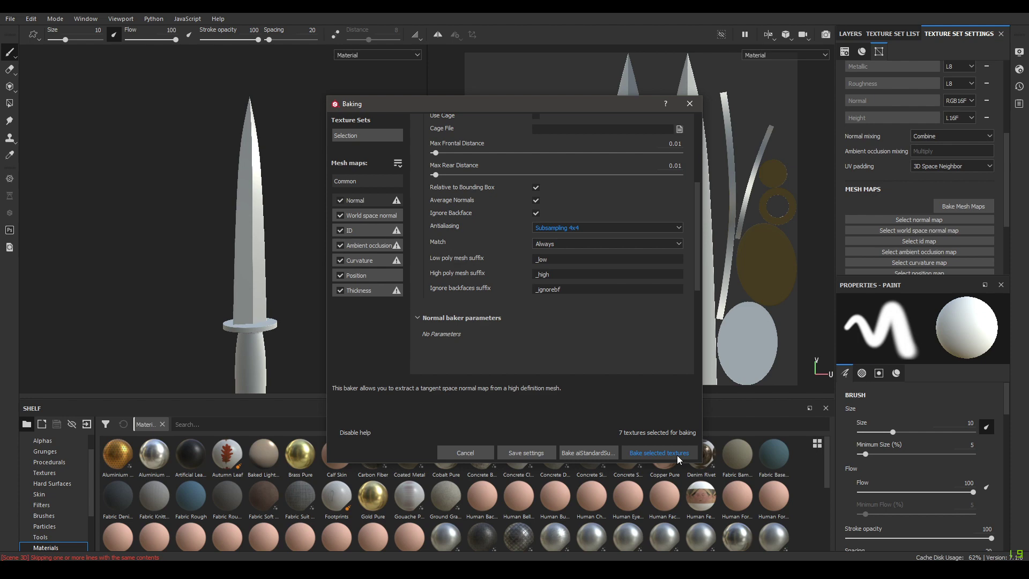
left_click(677, 455)
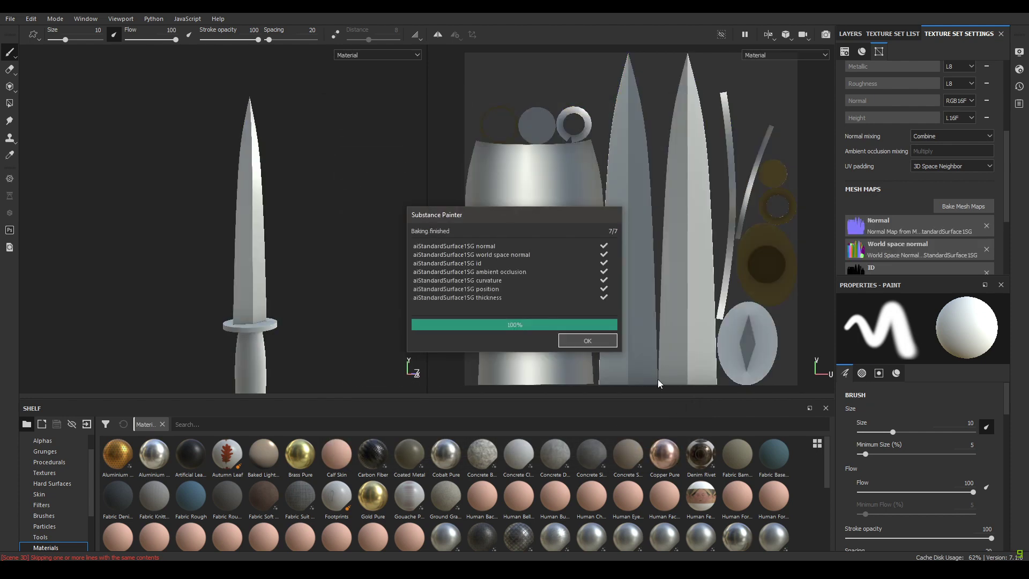
left_click(587, 341)
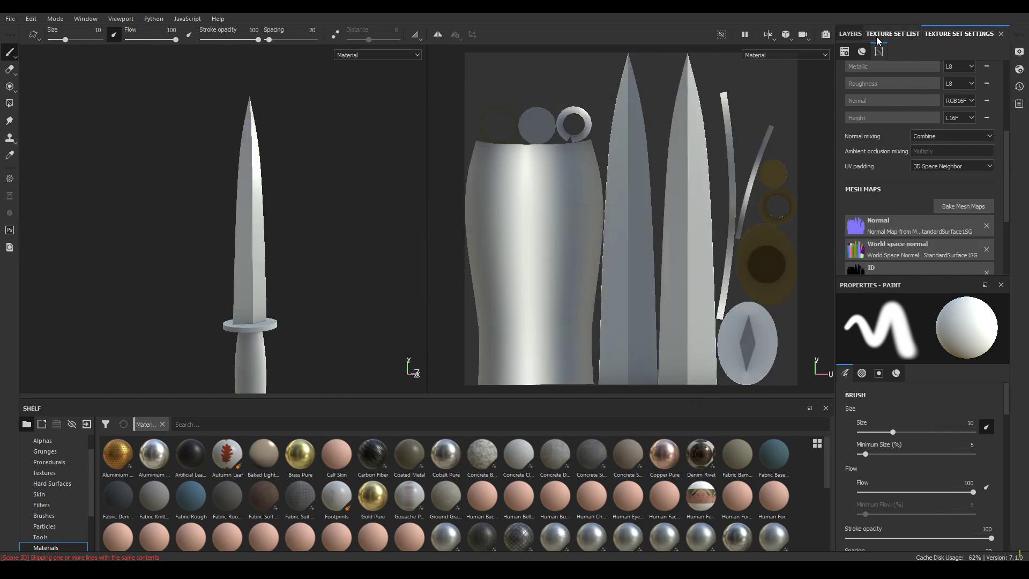
Delete the default Layer 1 from the layer stack.
left_click(849, 33)
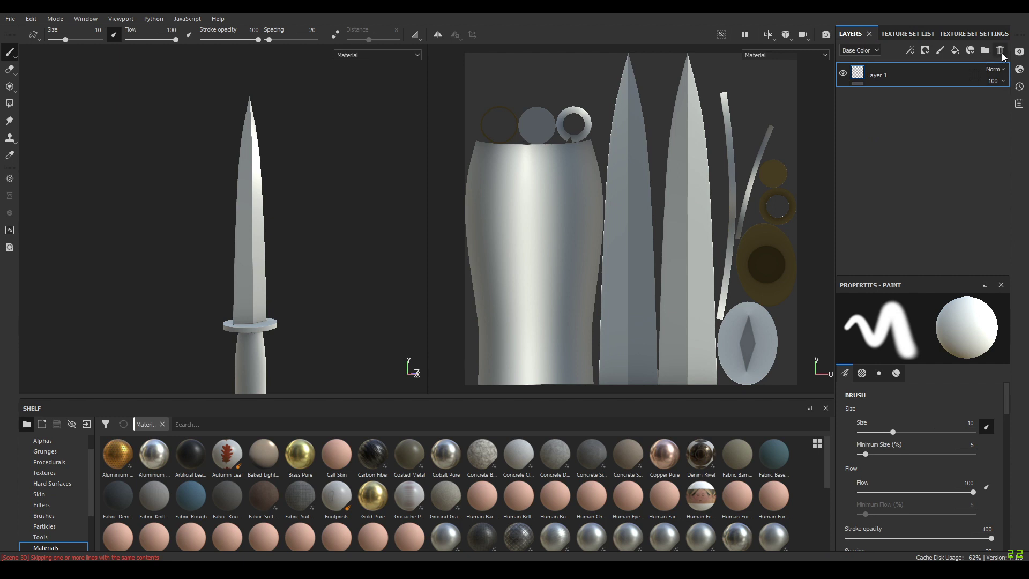
left_click(999, 50)
left_click_drag(358, 294, 283, 220, "alt")
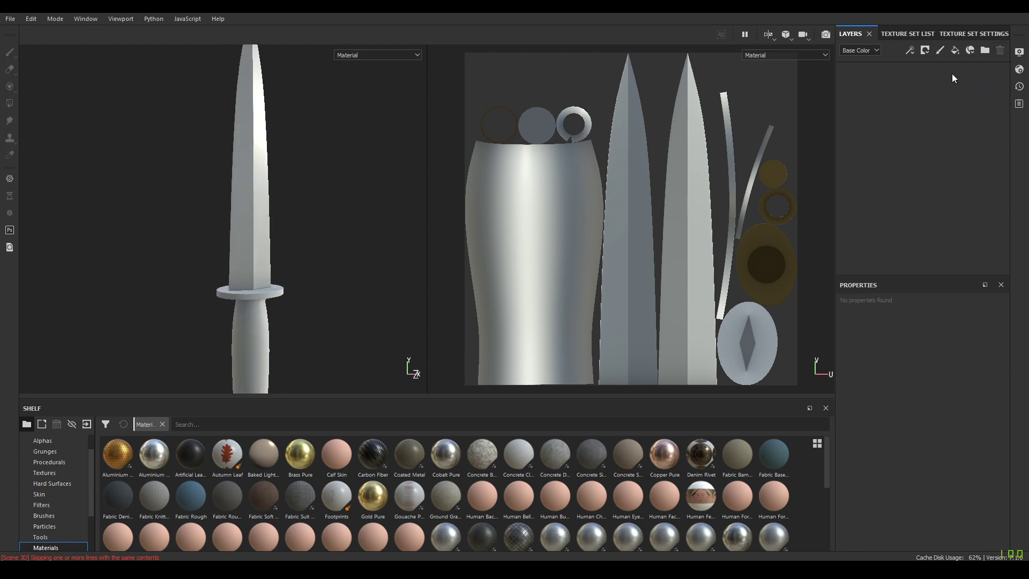
Add a fill layer and change its projection from UV projection to a 3D projection with a box manipulator.
left_click(955, 50)
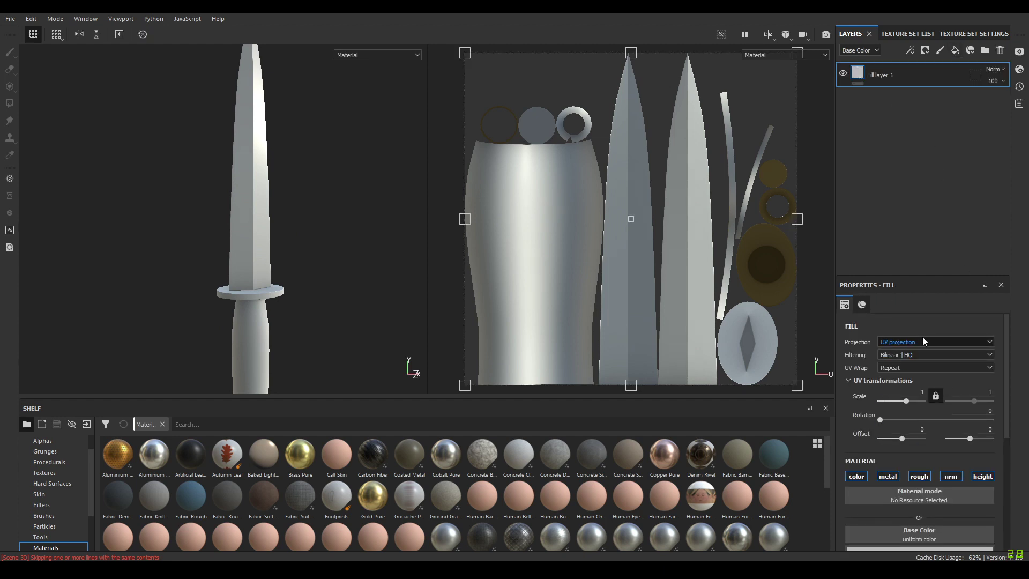
left_click(918, 339)
left_click(911, 364)
Set the fill layer's metallic to 1 and its roughness to 0.1.
scroll(953, 467, "down", 5)
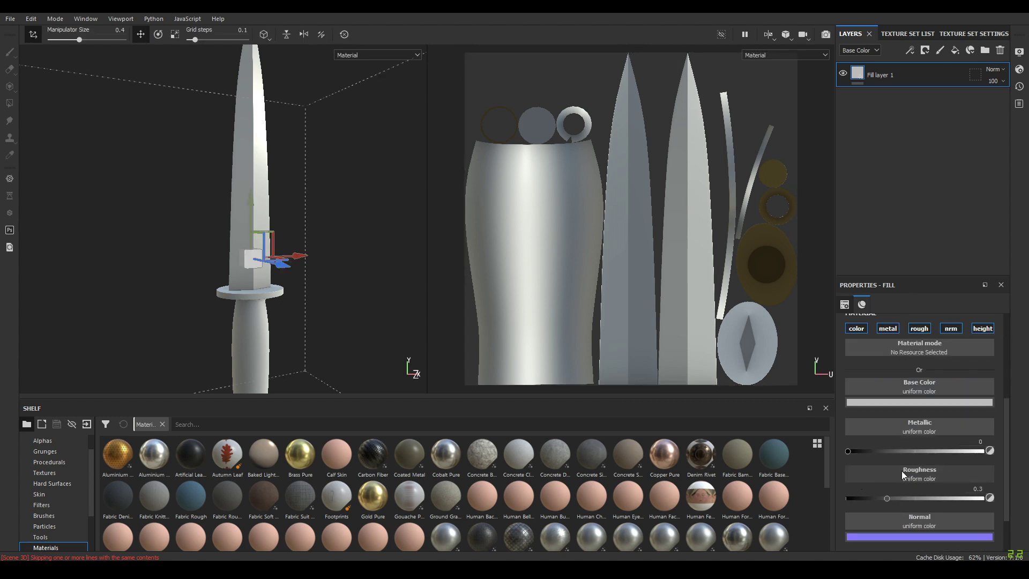
left_click_drag(862, 451, 986, 452)
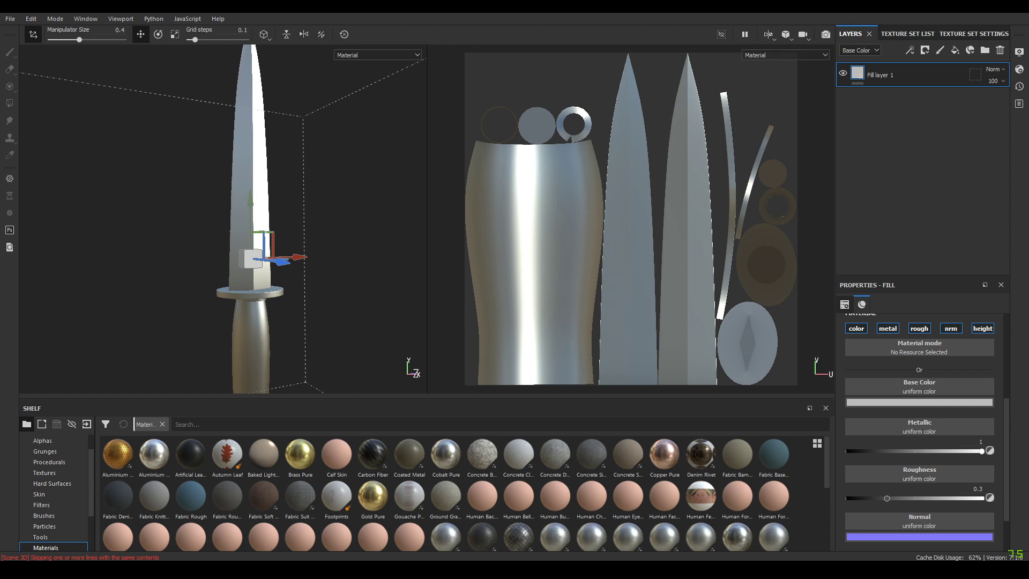
left_click_drag(886, 498, 729, 497)
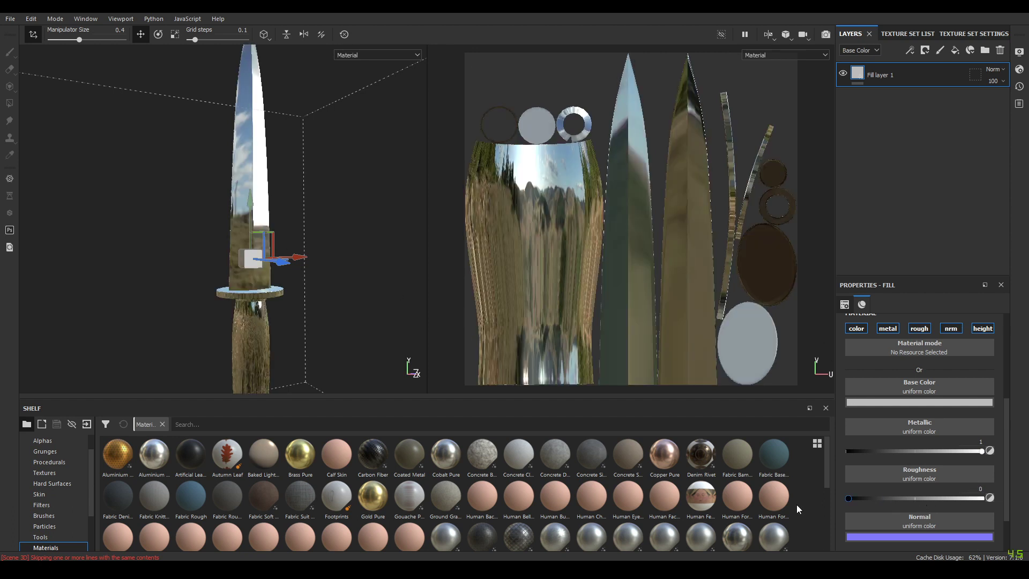
left_click(972, 489)
type("0.1")
key("Return")
left_click_drag(407, 306, 392, 288, "alt")
right_click_drag(323, 232, 330, 213, "alt")
middle_click_drag(330, 213, 341, 271, "alt")
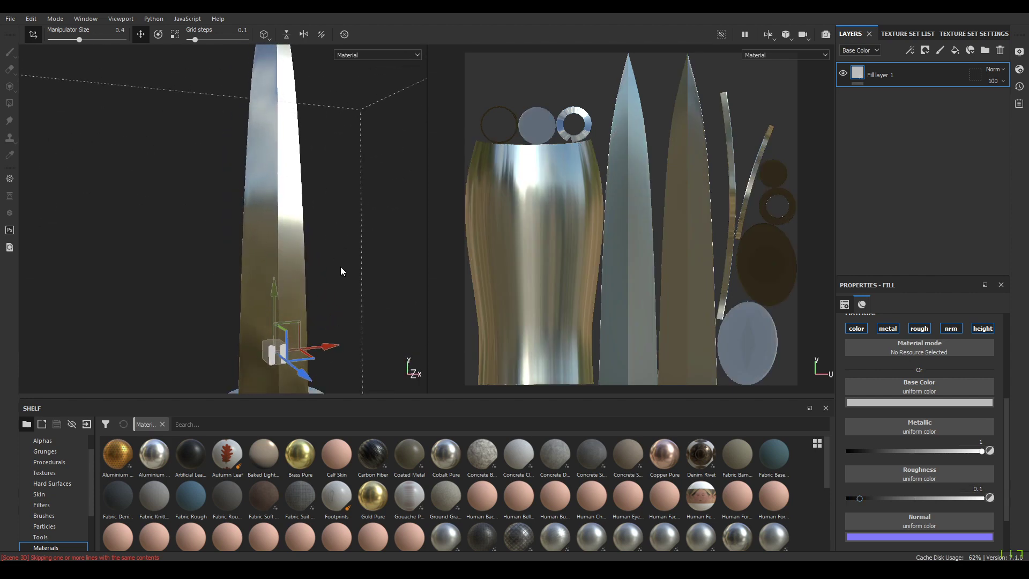
Rename the fill layer as Base and group it into a folder named Blade.
double_click(885, 76)
type("Base")
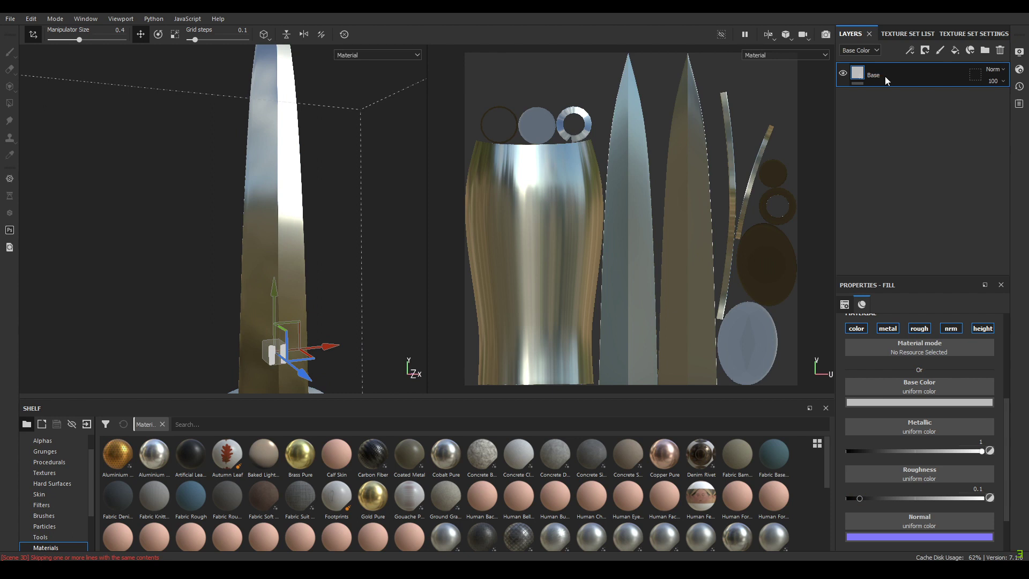
right_click(885, 76)
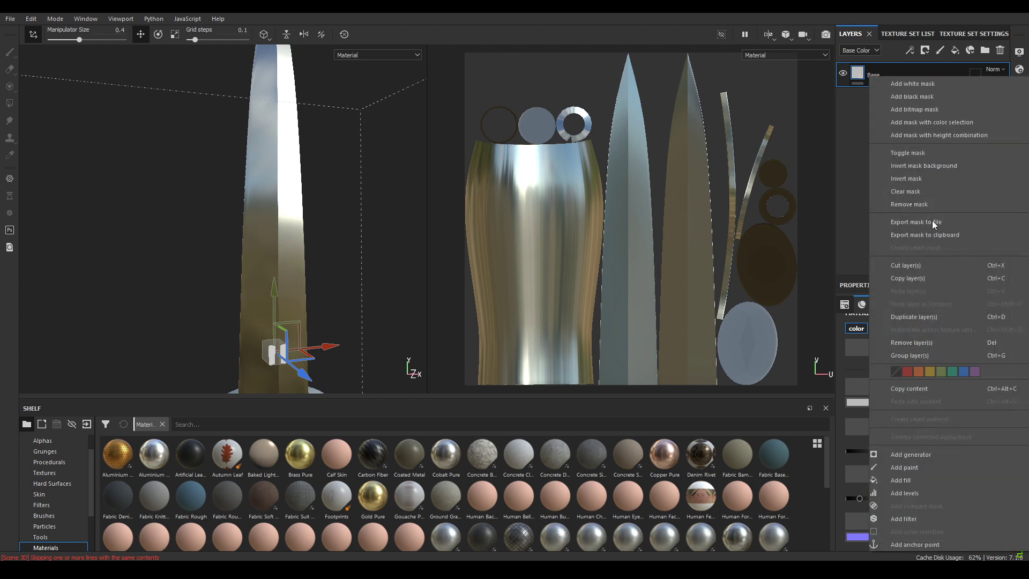
left_click(927, 353)
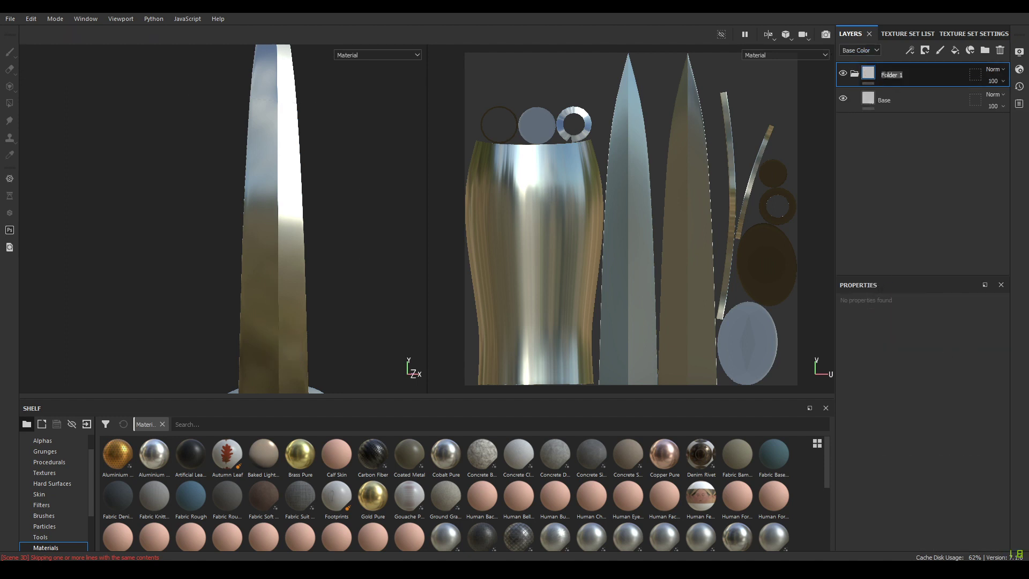
type("Blade")
Add a black mask to the Blade folder and reveal both sides of the blade using Polygon Fill in UV chunk mode.
right_click(868, 74)
left_click(947, 91)
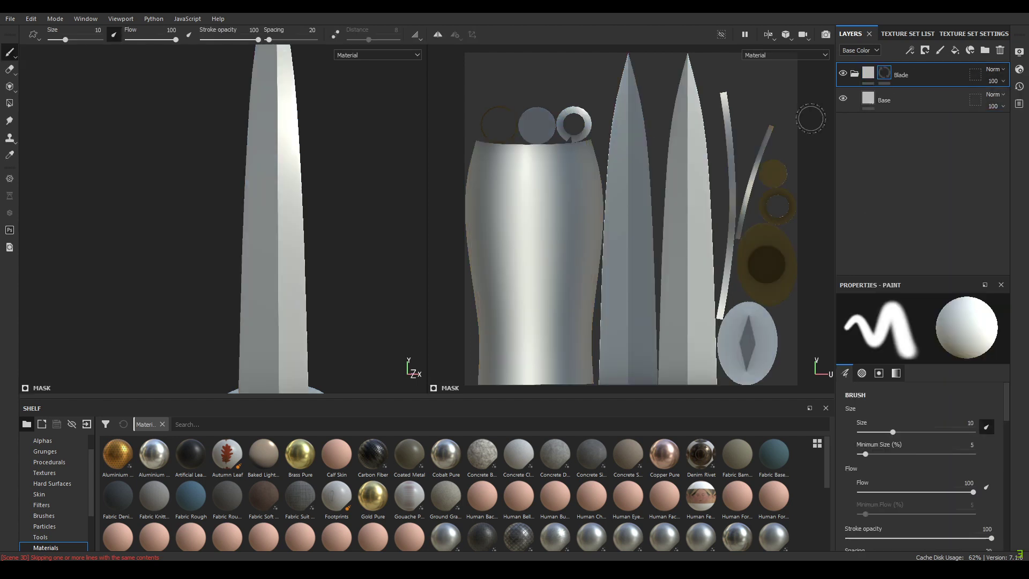
left_click(10, 105)
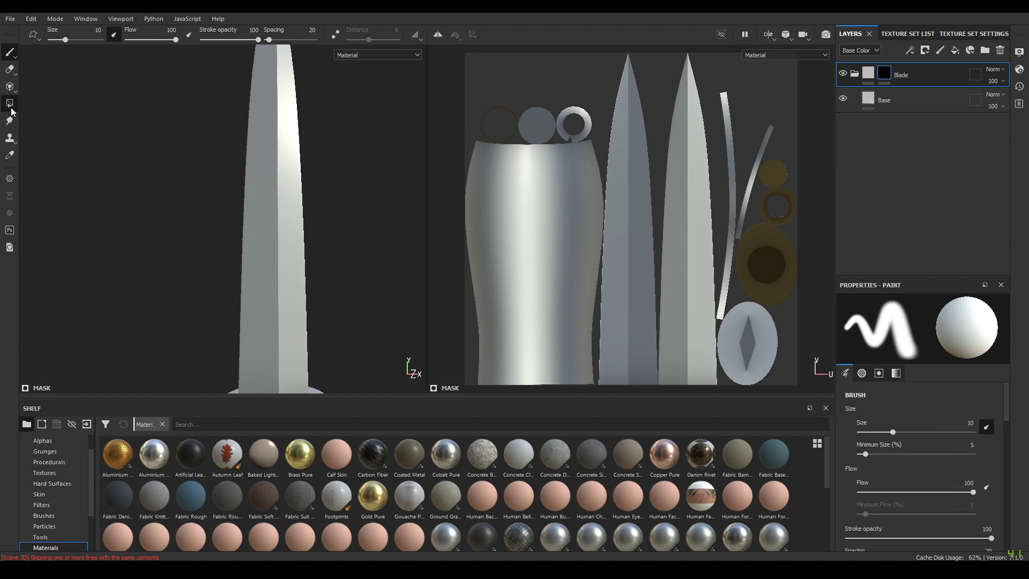
scroll(306, 110, "down", 3)
left_click_drag(306, 110, 316, 117, "alt")
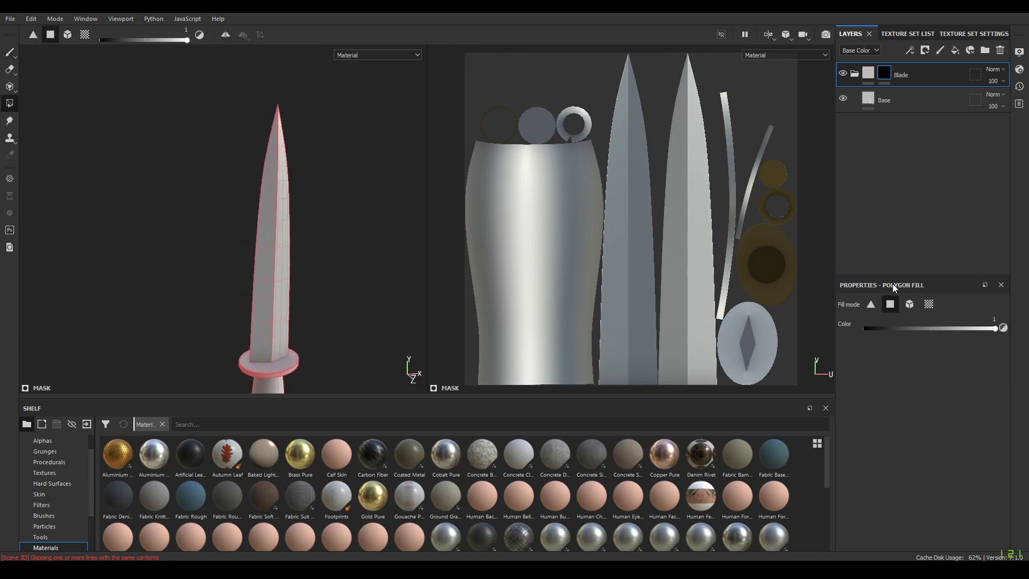
left_click(929, 303)
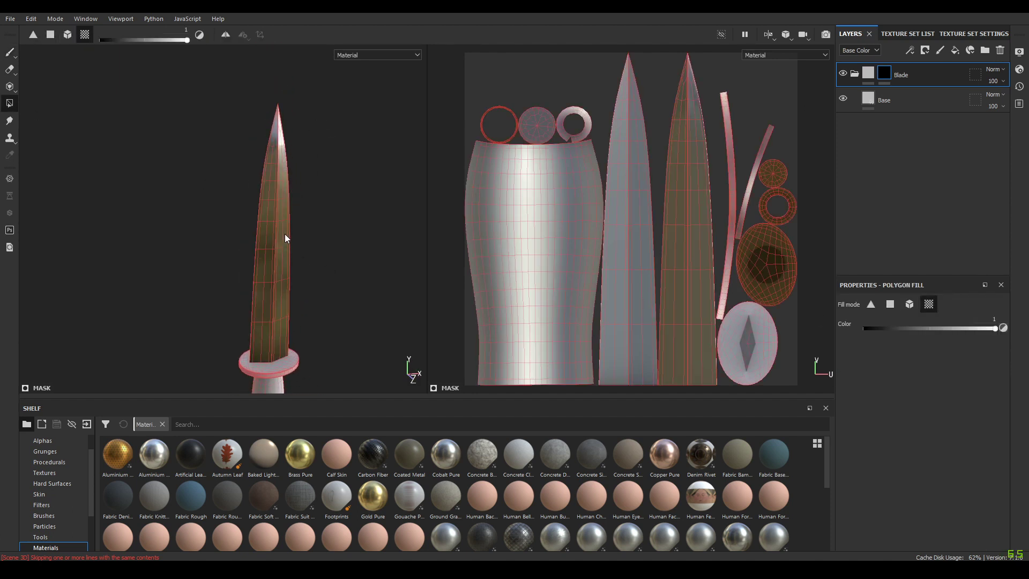
left_click_drag(285, 233, 399, 233, "alt")
left_click_drag(330, 250, 145, 241, "alt")
left_click(9, 52)
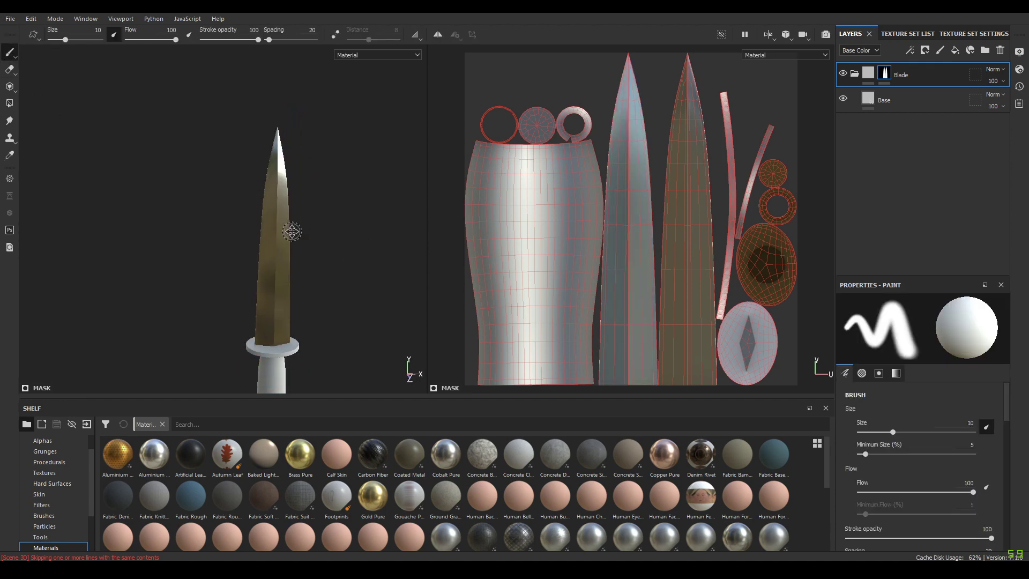
Set the Base layer's roughness to 0.15.
scroll(311, 292, "up", 5)
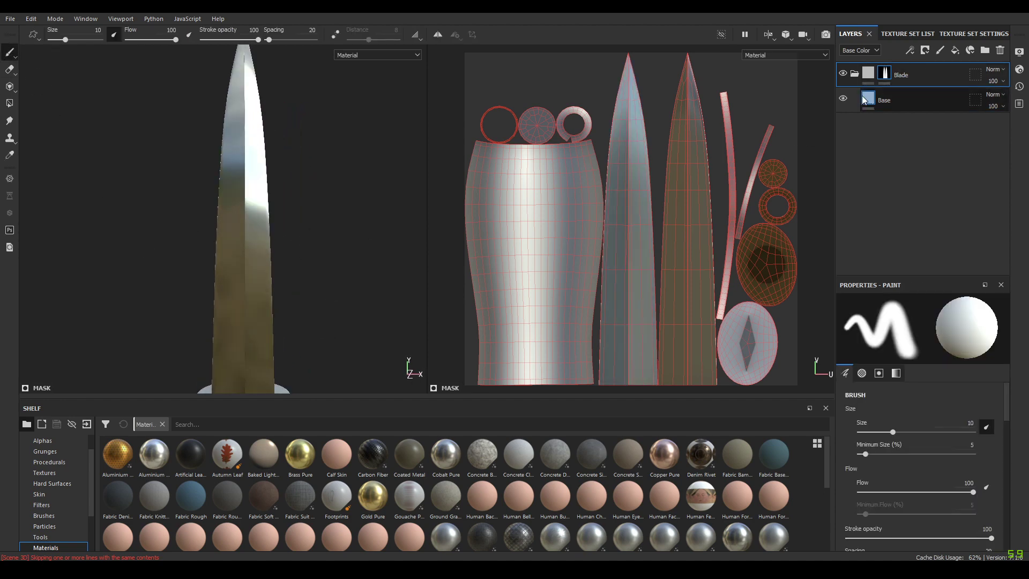
scroll(316, 231, "down", 4)
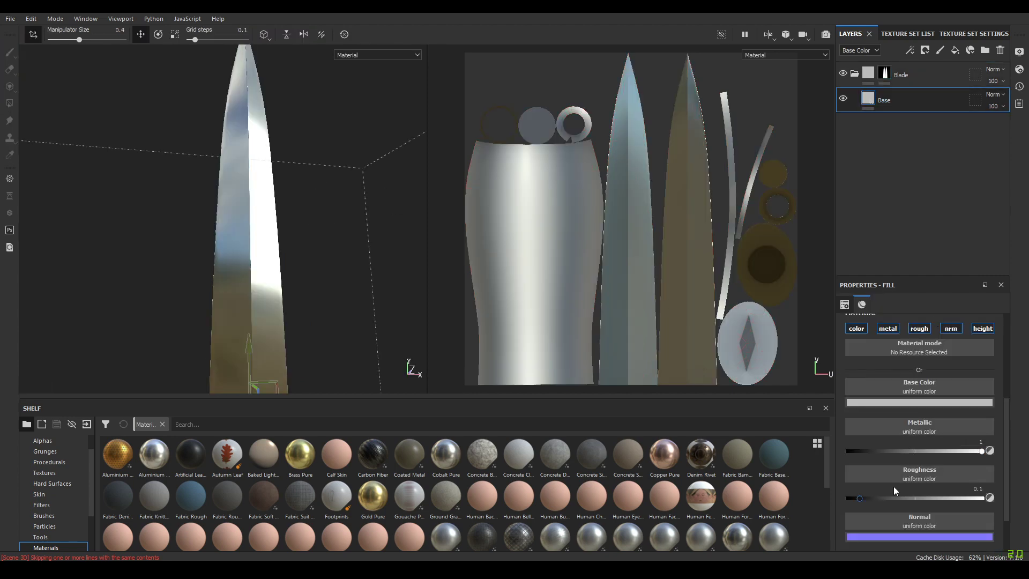
left_click(978, 489)
key("Return")
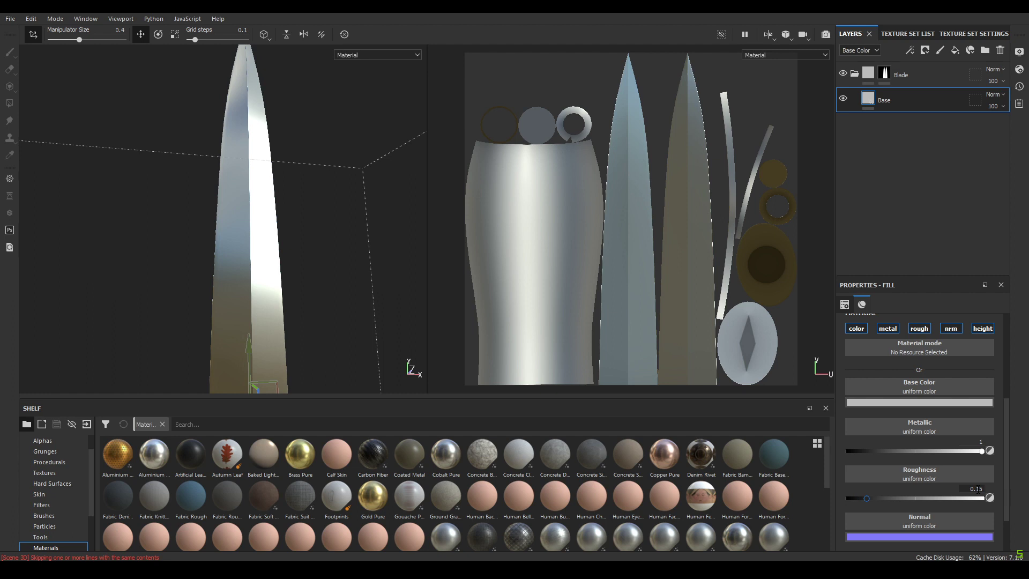
scroll(303, 154, "down", 3)
left_click_drag(272, 154, 300, 180, "alt")
scroll(273, 241, "up", 3)
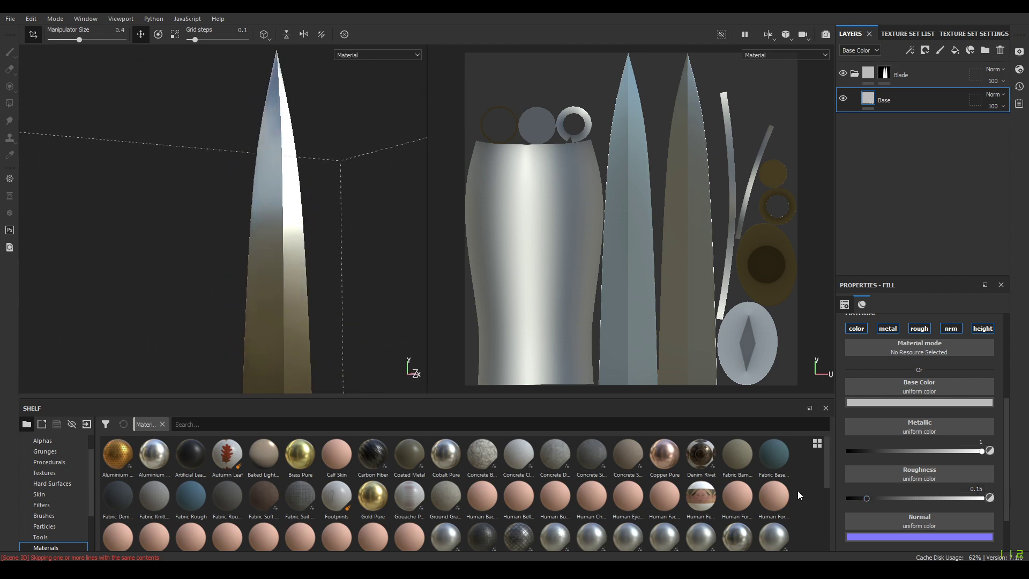
Darken the Base layer's base color to a neutral grey with a value of 0.324.
left_click(922, 401)
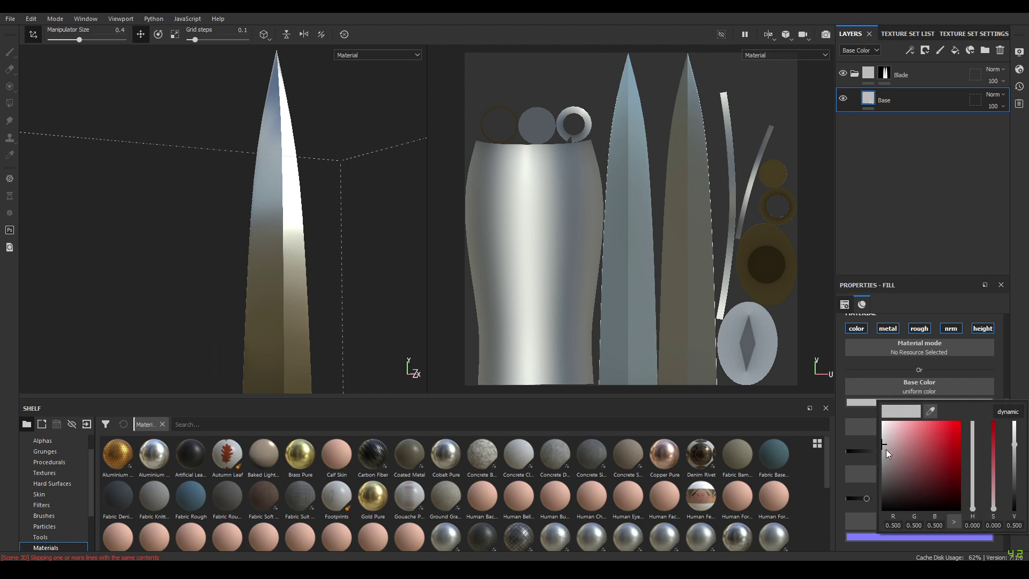
left_click_drag(1014, 444, 1016, 458)
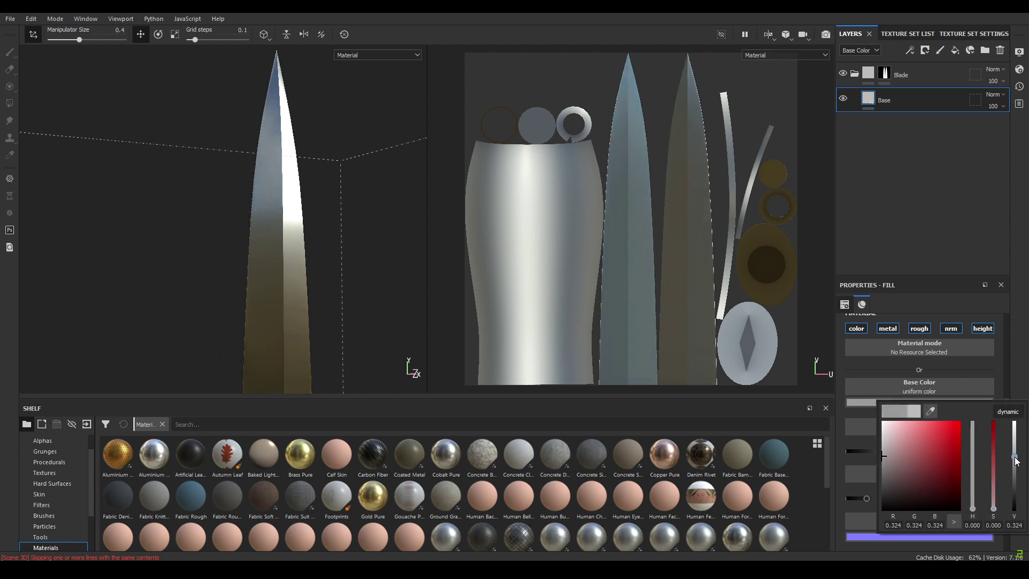
scroll(708, 224, "down", 2)
scroll(708, 224, "up", 4)
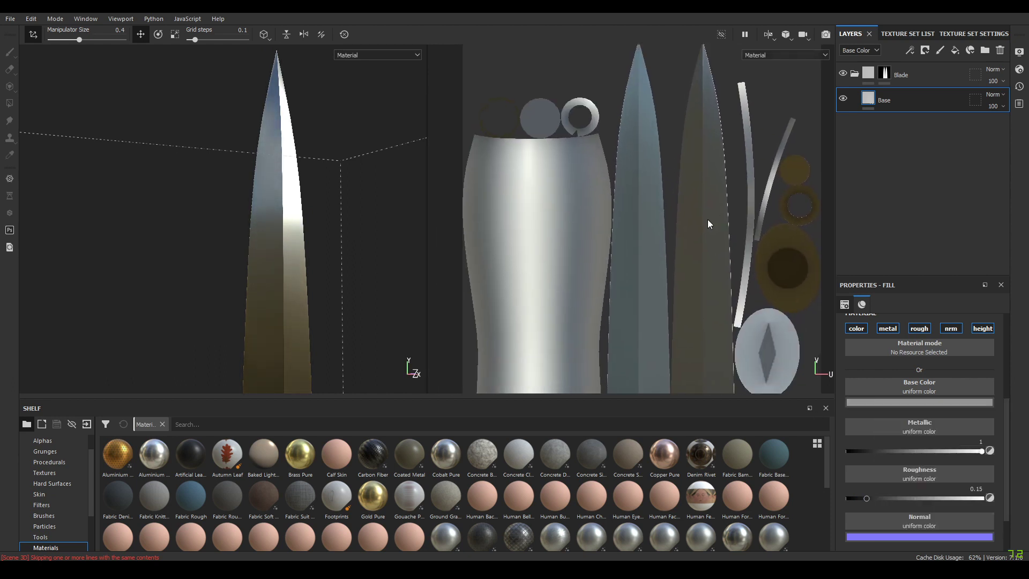
Add a fill layer above Base inside the Blade folder and name it Noise.
scroll(708, 224, "down", 2)
left_click(954, 51)
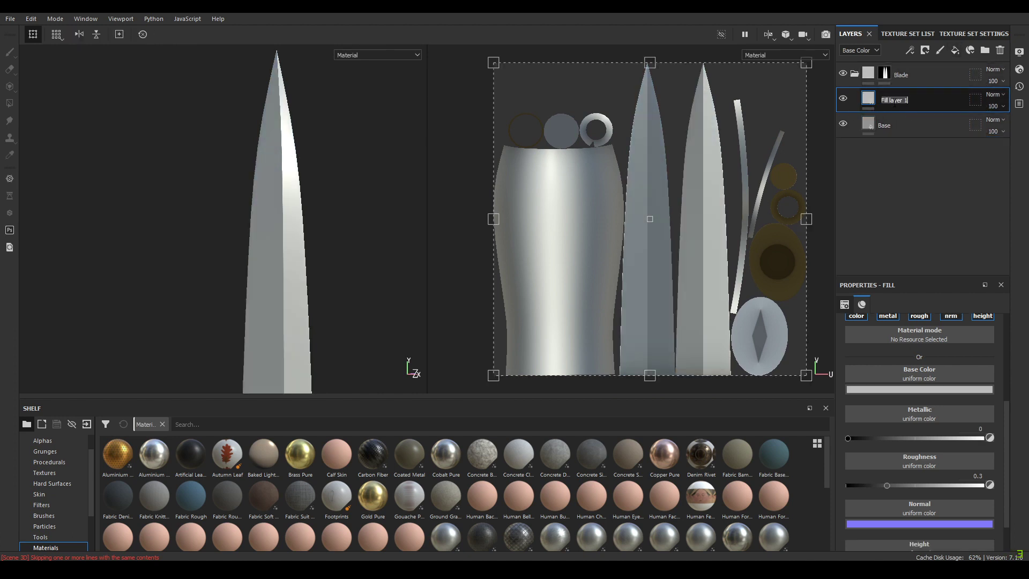
type("R")
right_click_drag(349, 258, 307, 212, "alt")
middle_click_drag(307, 212, 295, 93, "alt")
right_click_drag(294, 94, 323, 261, "alt")
left_click_drag(322, 263, 362, 228, "alt")
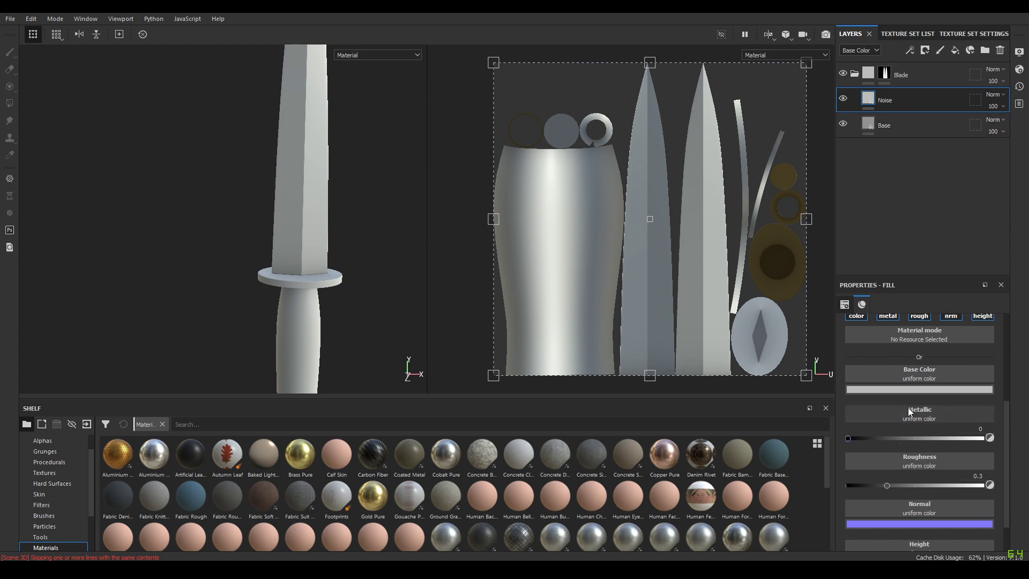
Turn off the Noise layer's color, metal, height and normal channels, leaving only roughness active.
scroll(907, 407, "up", 2)
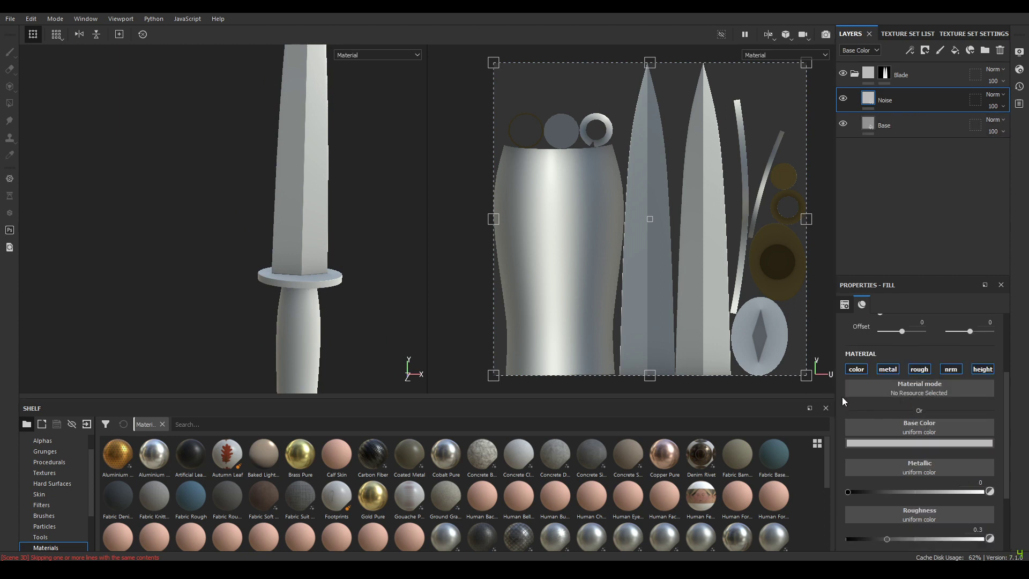
left_click(856, 370)
left_click(887, 369)
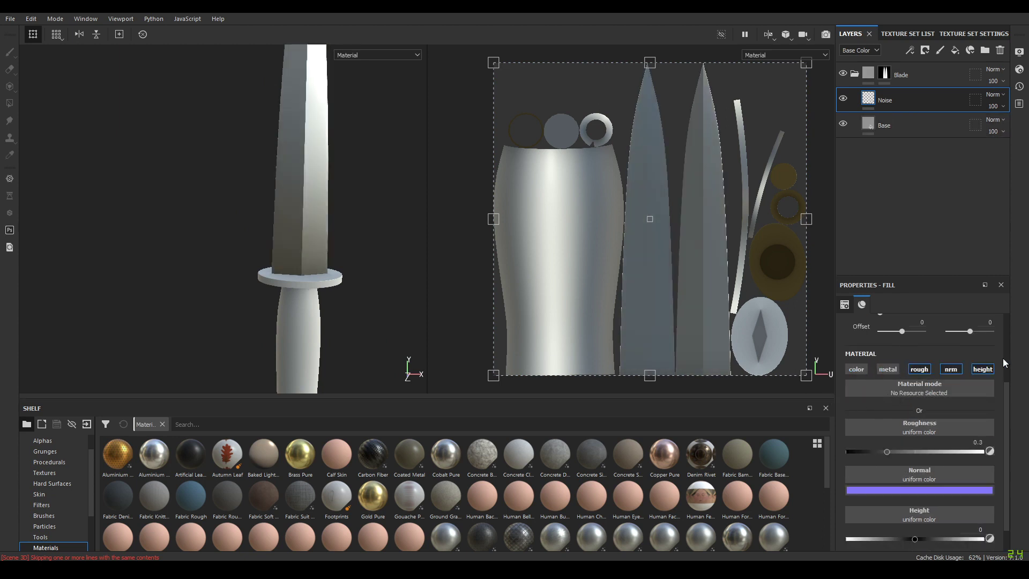
left_click(982, 369)
left_click(950, 369)
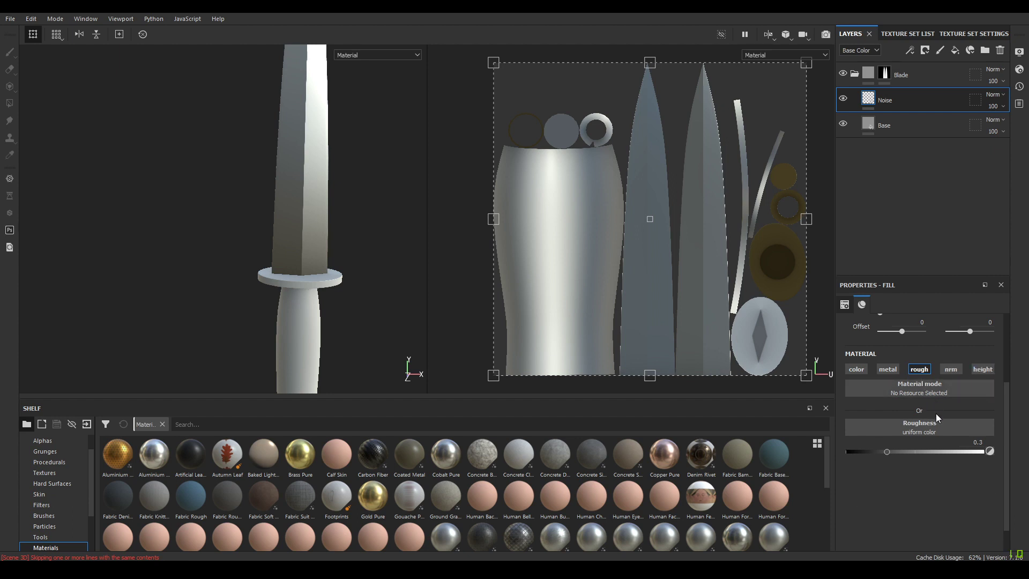
Add a black mask to the Noise layer and add a fill effect to that mask.
right_click(890, 103)
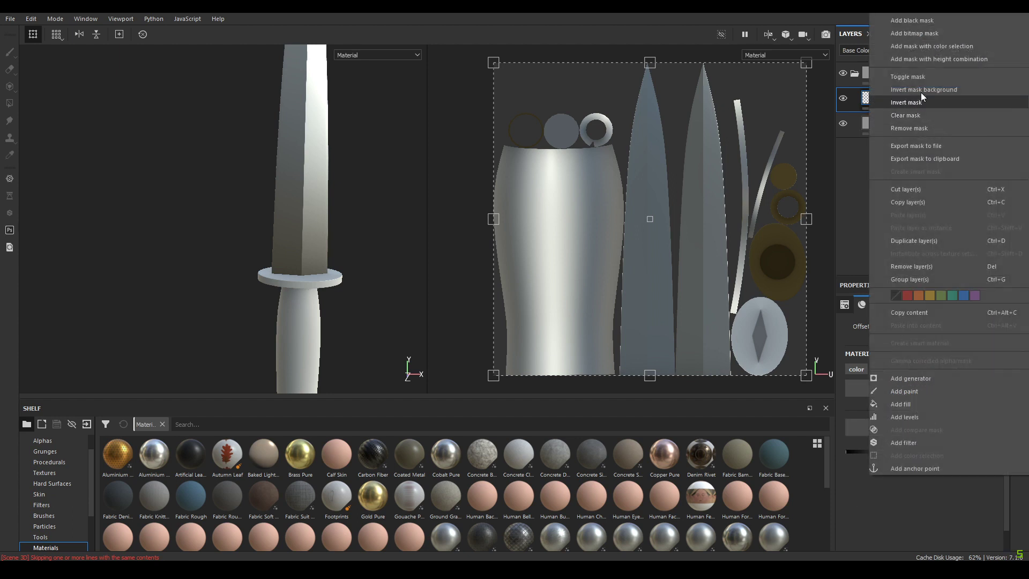
left_click(904, 21)
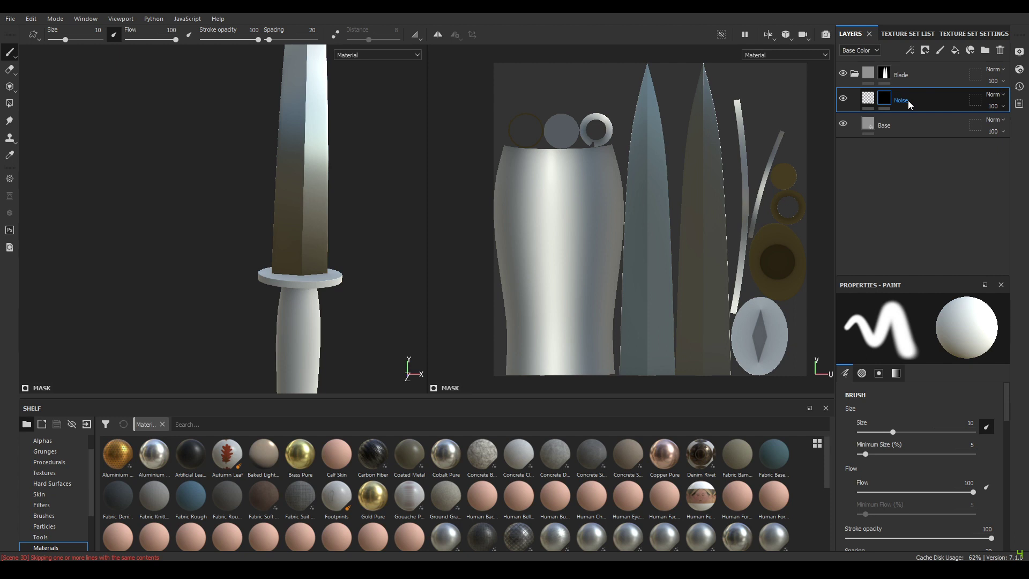
right_click(907, 101)
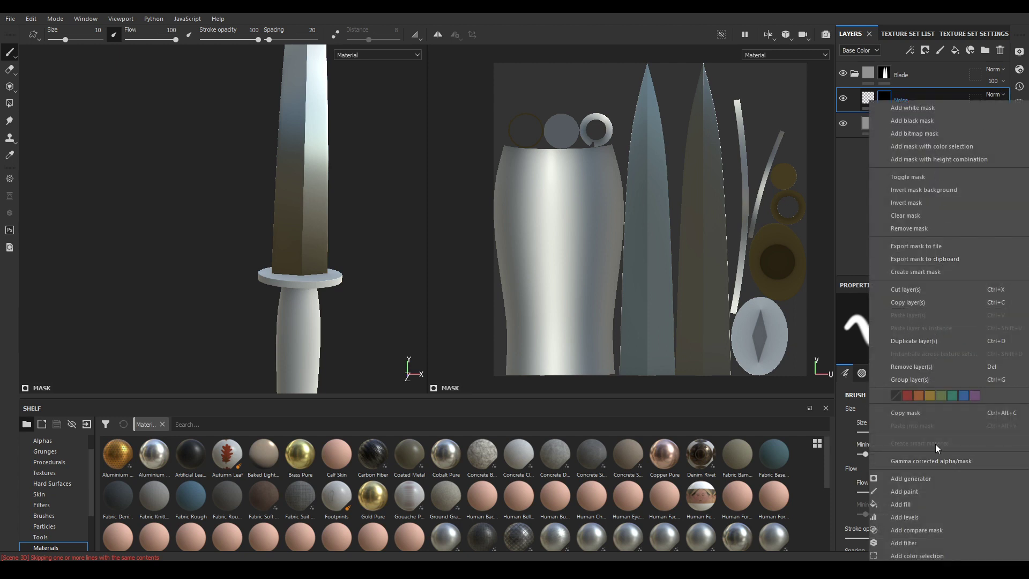
left_click(930, 504)
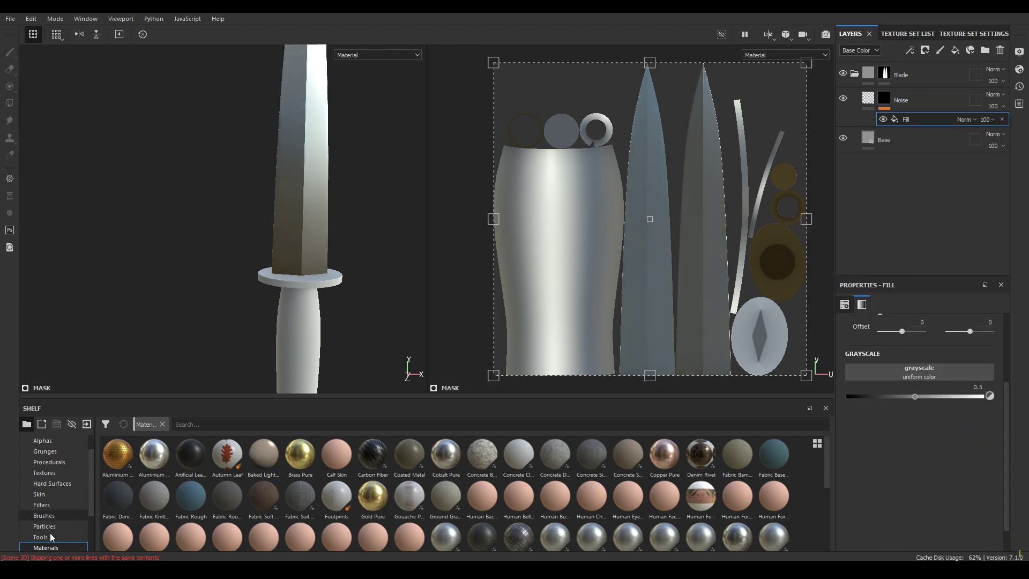
Assign the Anisotropic Noise procedural to the grayscale of the Noise mask's fill.
scroll(57, 509, "down", 5)
scroll(59, 512, "up", 5)
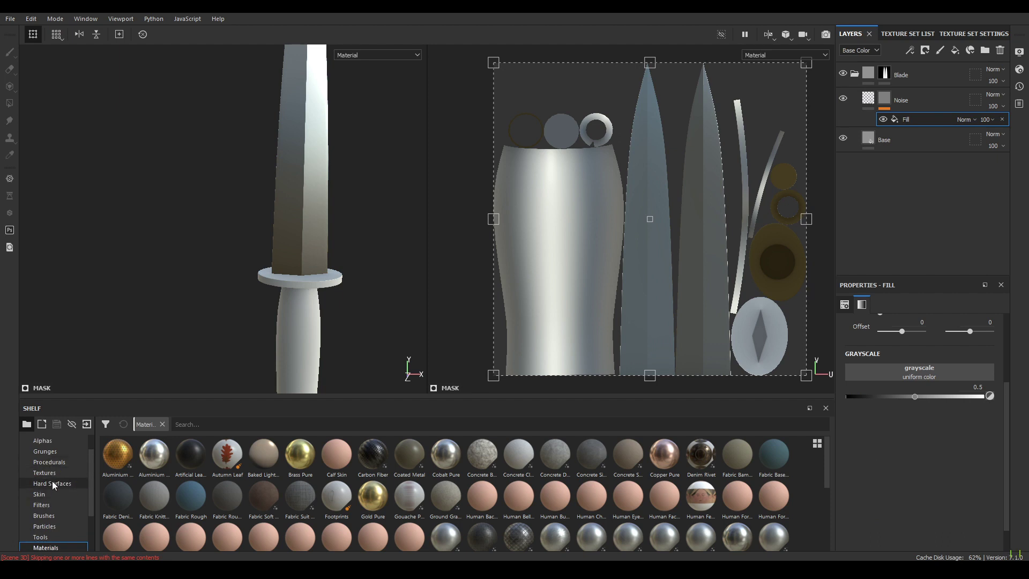
left_click(49, 462)
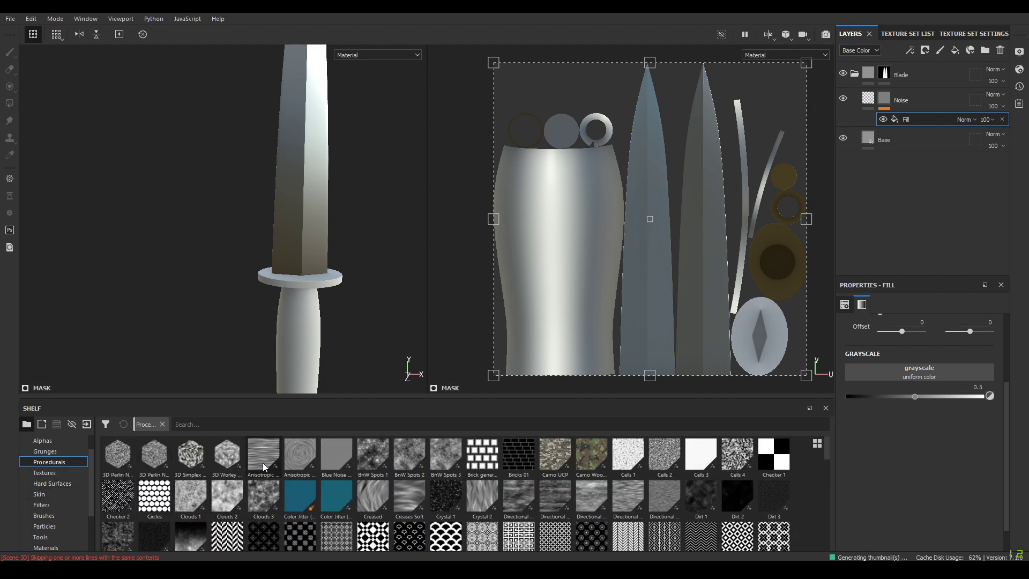
mouse_move(264, 467)
left_click_drag(264, 465, 903, 372)
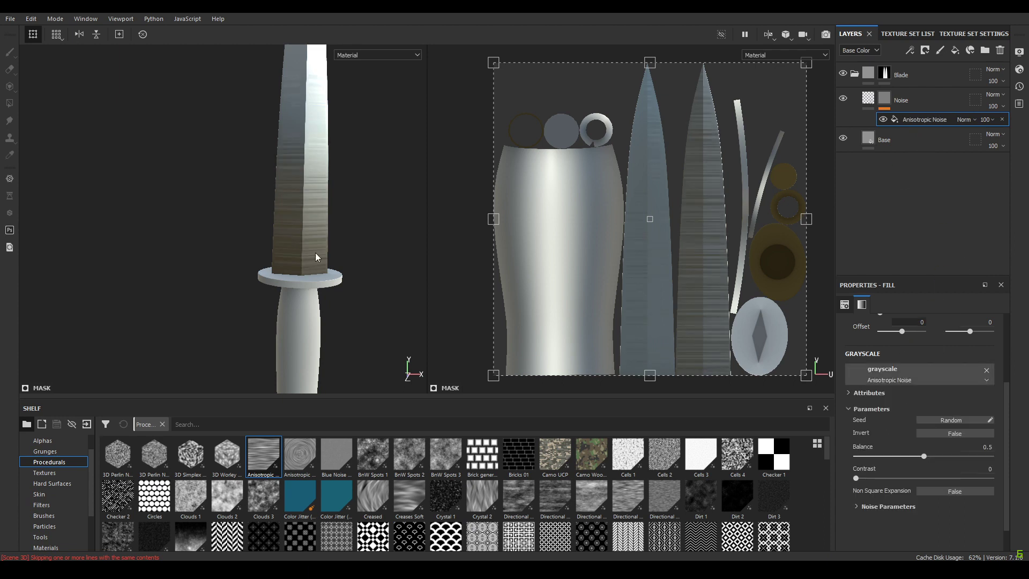
Switch the Anisotropic Noise fill to tri-planar projection and set its UV scale to 3.
left_click_drag(301, 239, 352, 258, "alt")
scroll(900, 420, "up", 3)
left_click(907, 342)
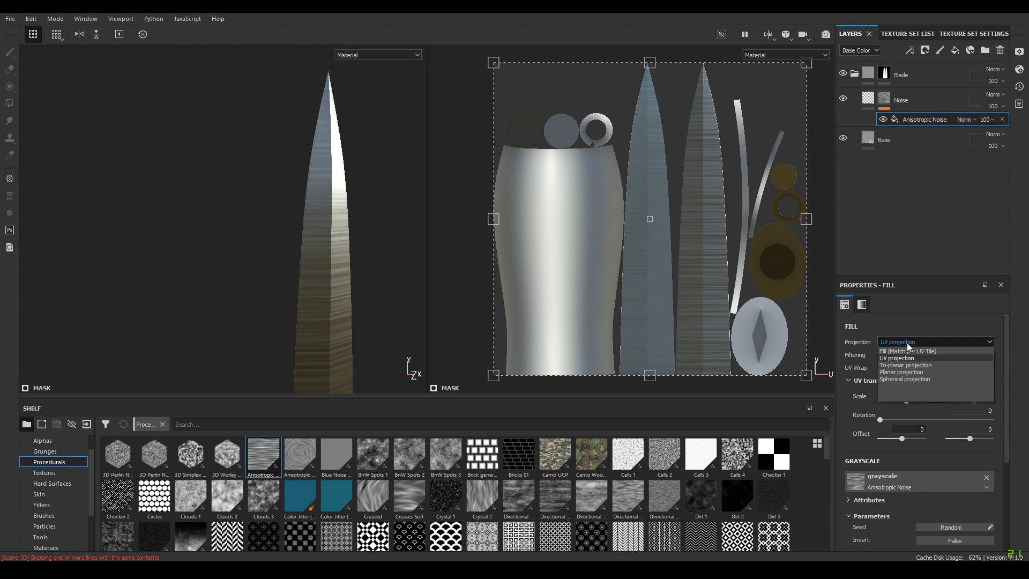
left_click(899, 365)
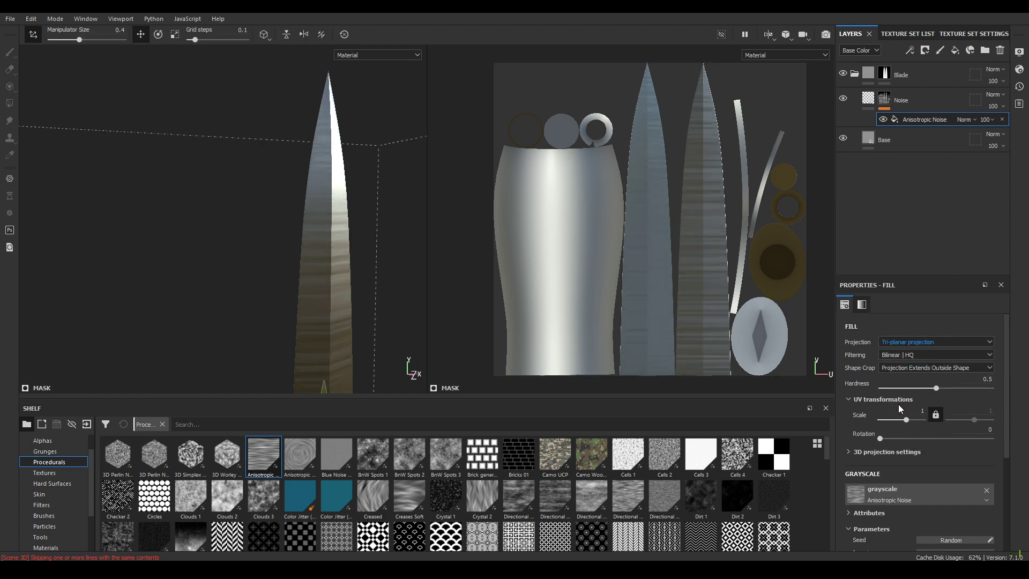
left_click(913, 410)
type("3")
key("Return")
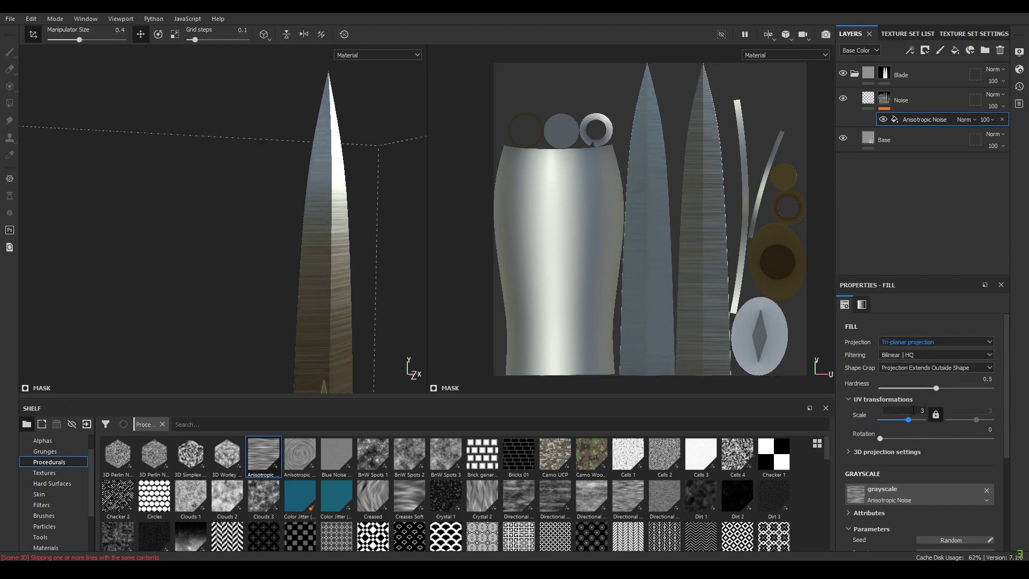
Lower the Anisotropic Noise balance to 0.45.
left_click_drag(273, 289, 340, 202, "alt")
left_click_drag(364, 325, 336, 227, "alt")
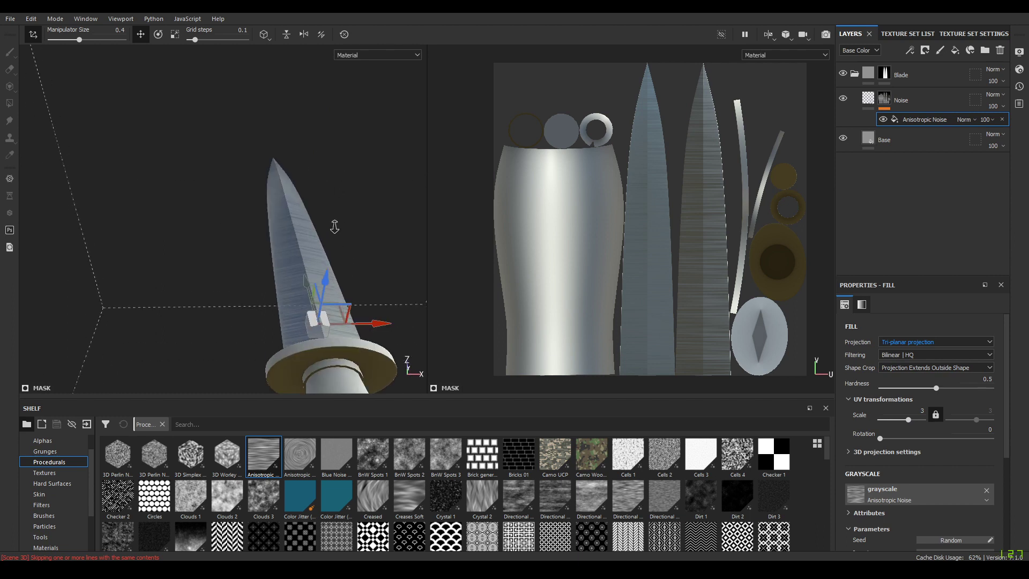
right_click_drag(335, 227, 358, 395, "alt")
middle_click_drag(359, 394, 326, 241, "alt")
left_click_drag(326, 241, 349, 300, "alt")
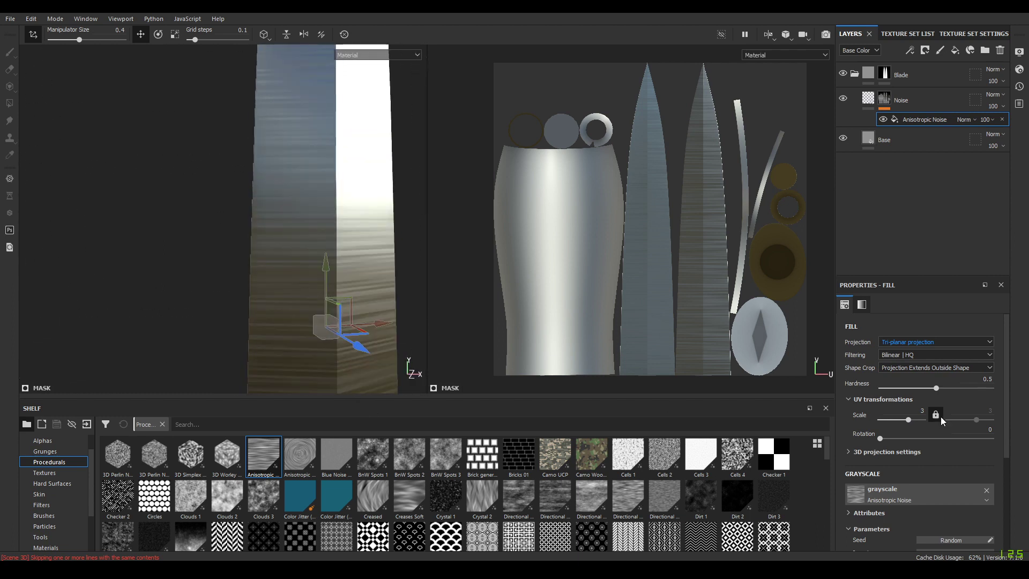
scroll(938, 507, "down", 3)
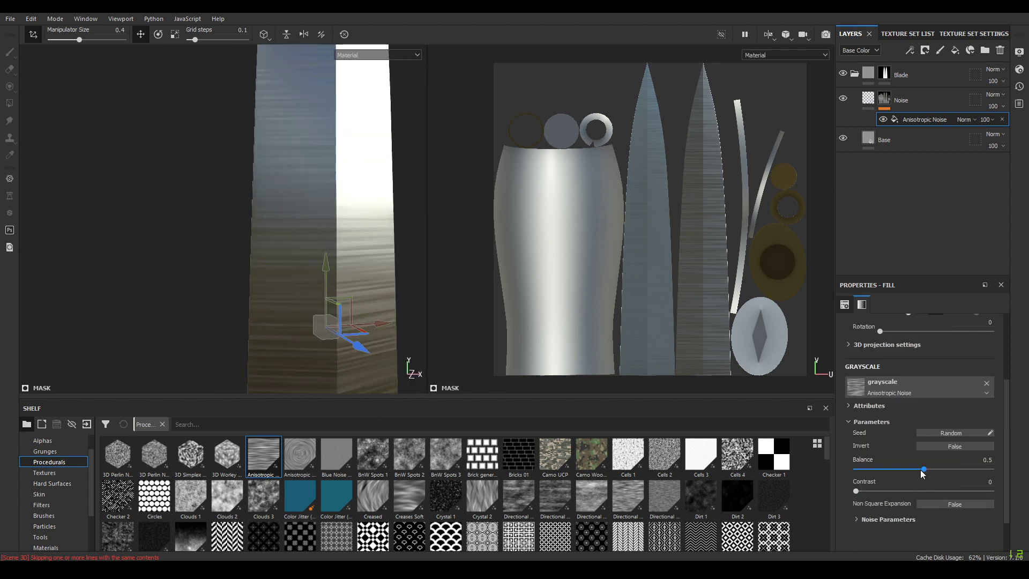
mouse_move(924, 469)
left_mouse_down()
mouse_move(943, 469)
mouse_move(917, 470)
left_mouse_up()
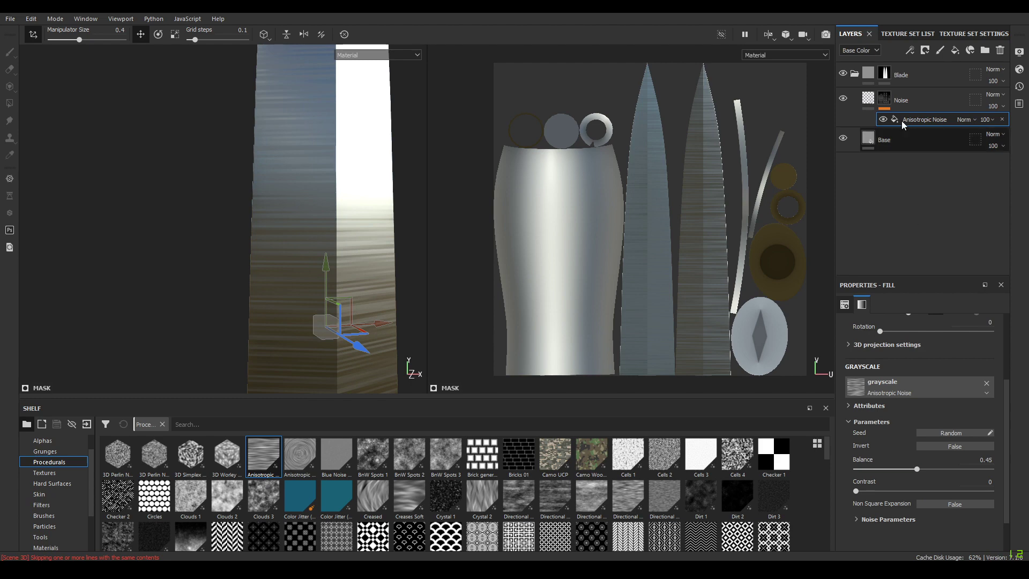
Set the Noise layer's roughness to 0.2 in its material properties, not in its mask.
left_click(884, 102)
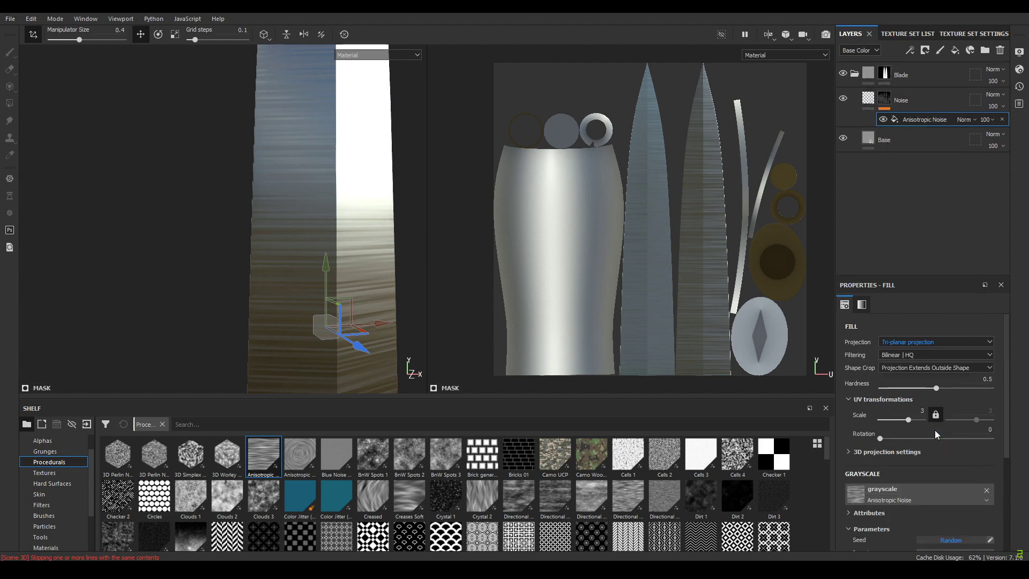
left_click(867, 98)
scroll(940, 530, "down", 2)
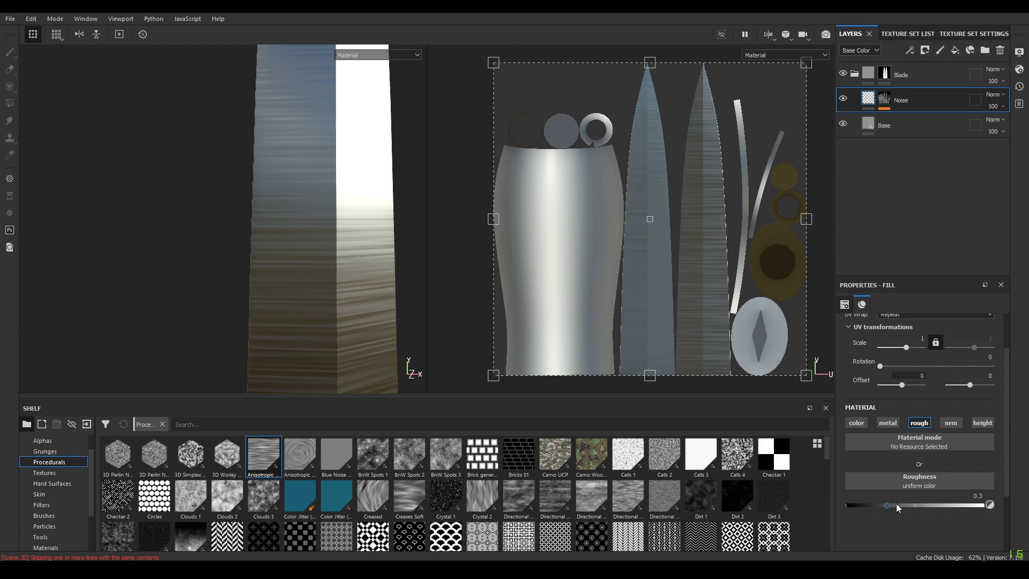
left_click_drag(889, 506, 874, 506)
left_click_drag(423, 257, 390, 253, "alt")
left_click(974, 495)
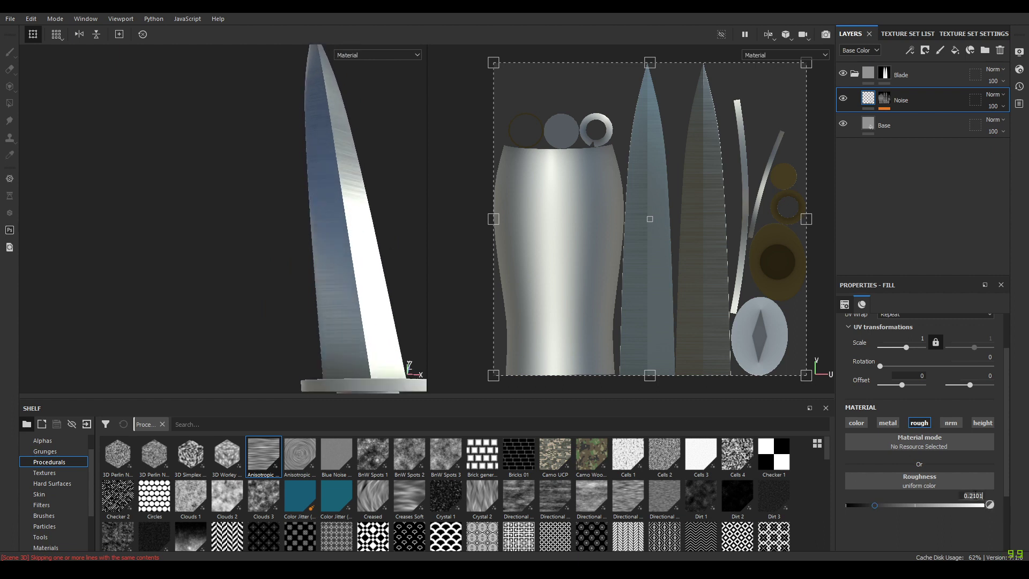
key("BackSpace")
key("BackSpace")
key("BackSpace")
key("Return")
right_click_drag(266, 290, 333, 315, "alt")
left_click_drag(332, 314, 324, 223, "alt")
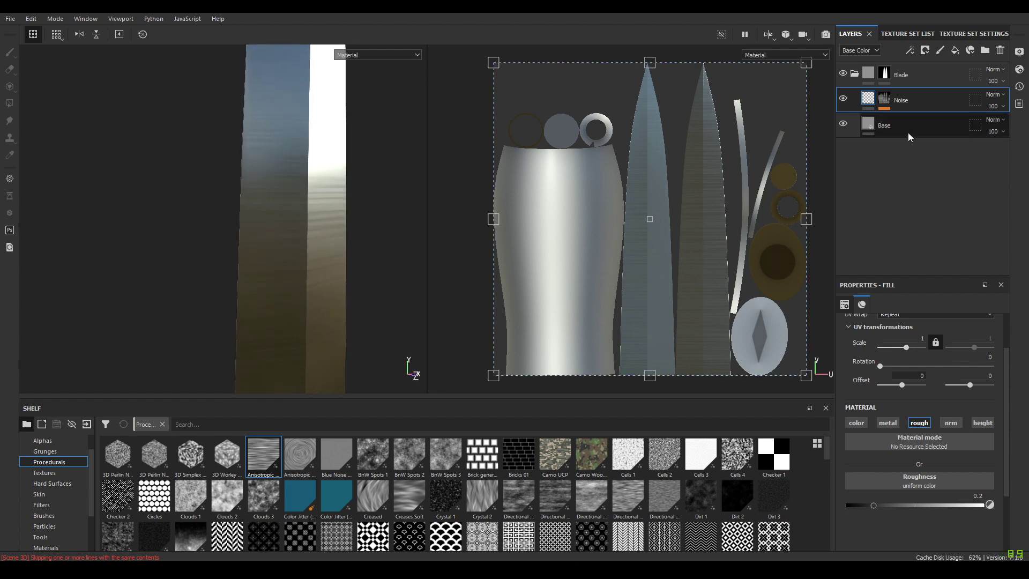
Add another fill layer above Noise and rename it Roughness.
left_click(954, 50)
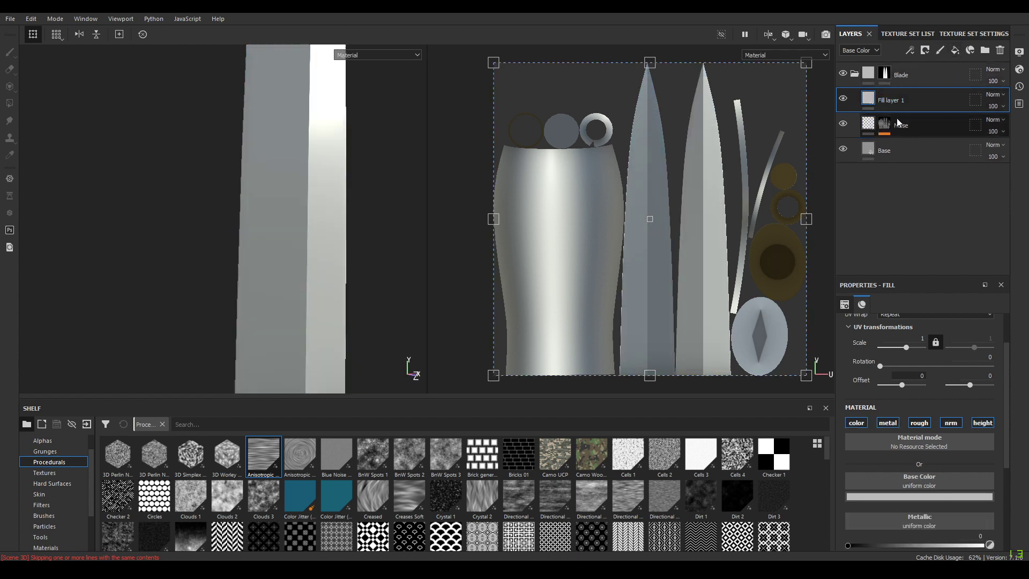
double_click(892, 100)
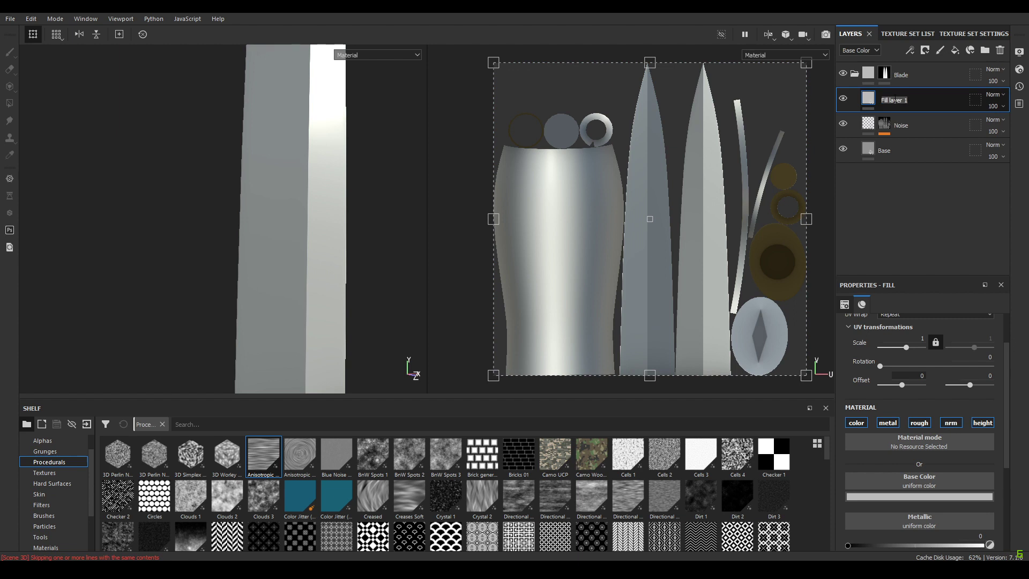
type("Roughness")
key("Return")
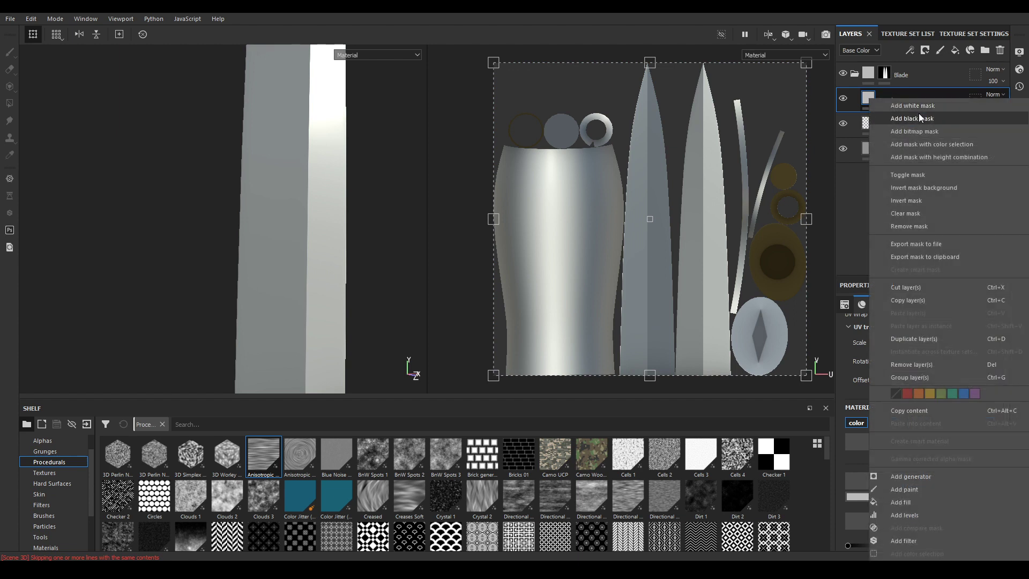
left_click(847, 195)
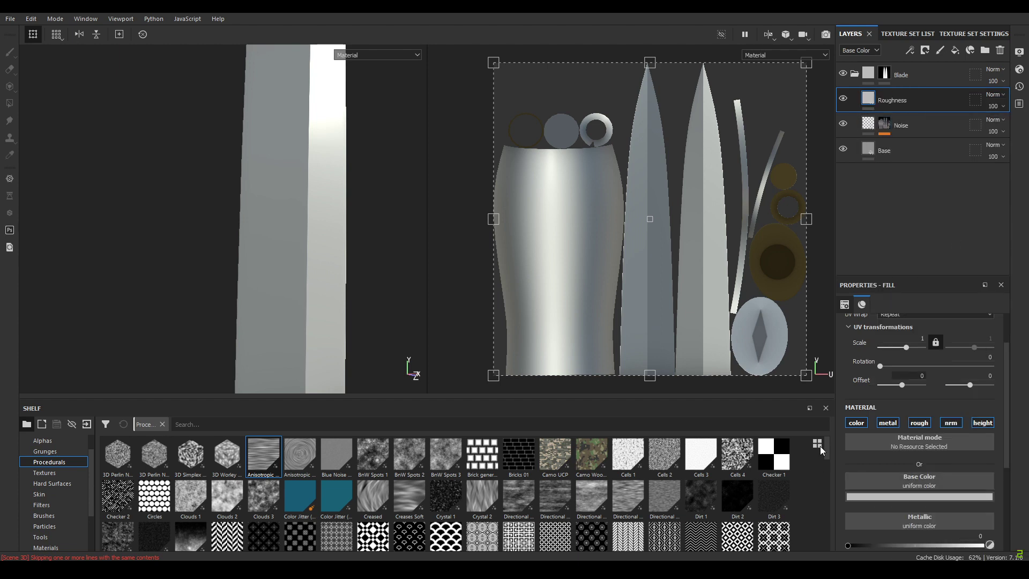
Leave only the roughness channel active on the Roughness layer and add a black mask to it.
left_click(856, 423)
left_click(887, 423)
left_click(950, 423)
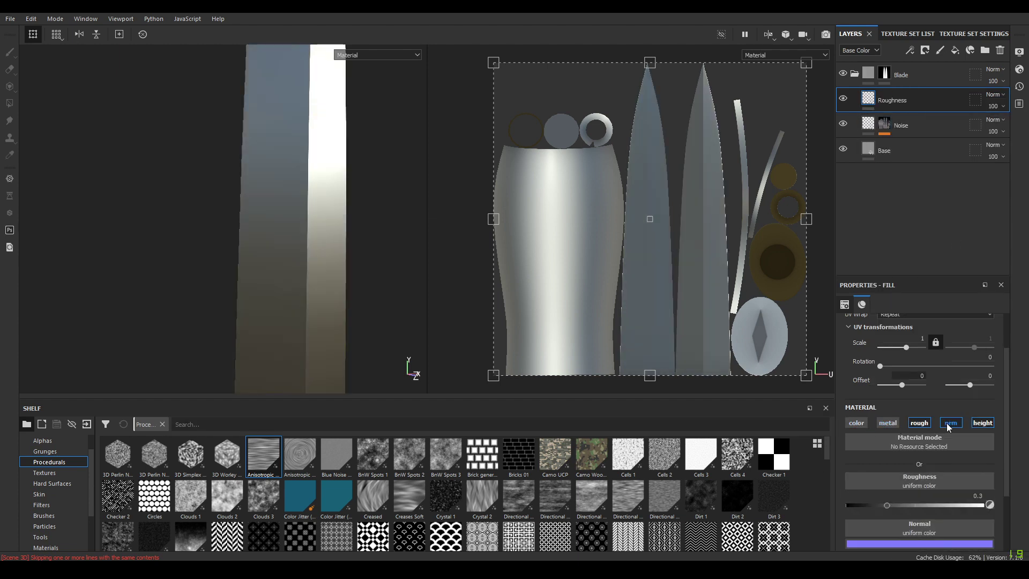
left_click(982, 423)
right_click(883, 94)
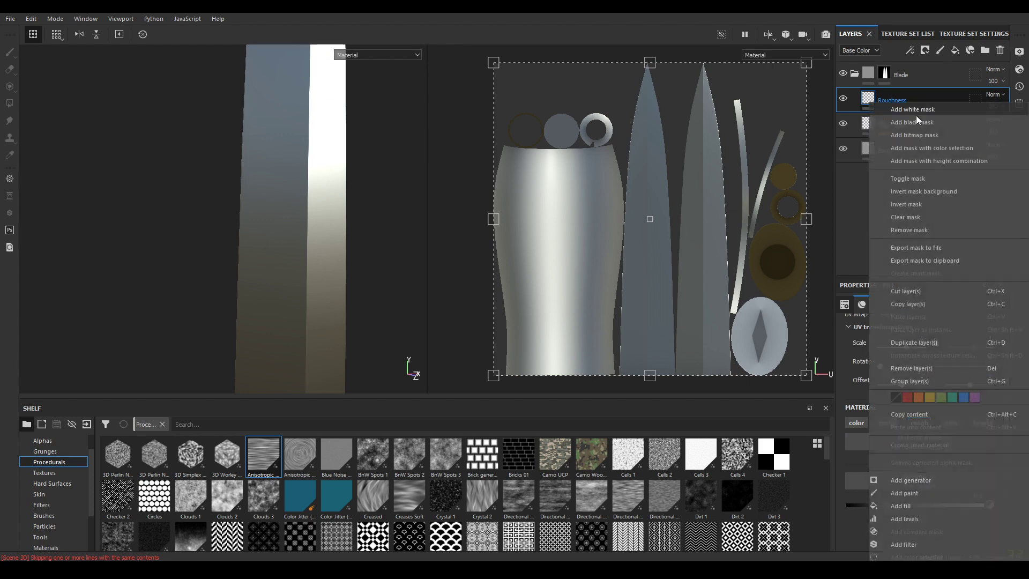
left_click(927, 122)
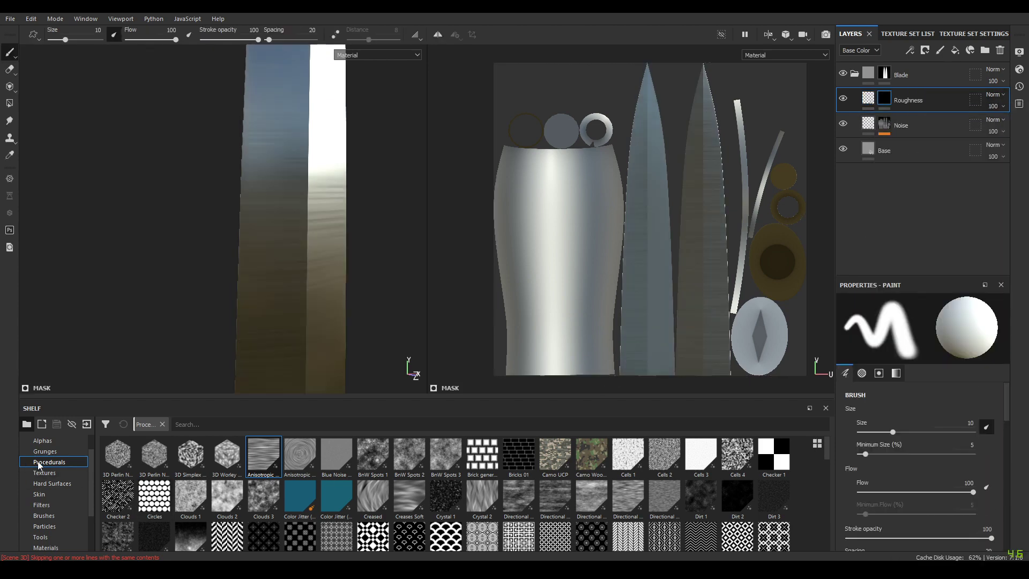
Search the shelf for concrete and use Grunge Concrete Burnt as the grayscale of a new fill in the Roughness layer's mask.
scroll(378, 535, "down", 3)
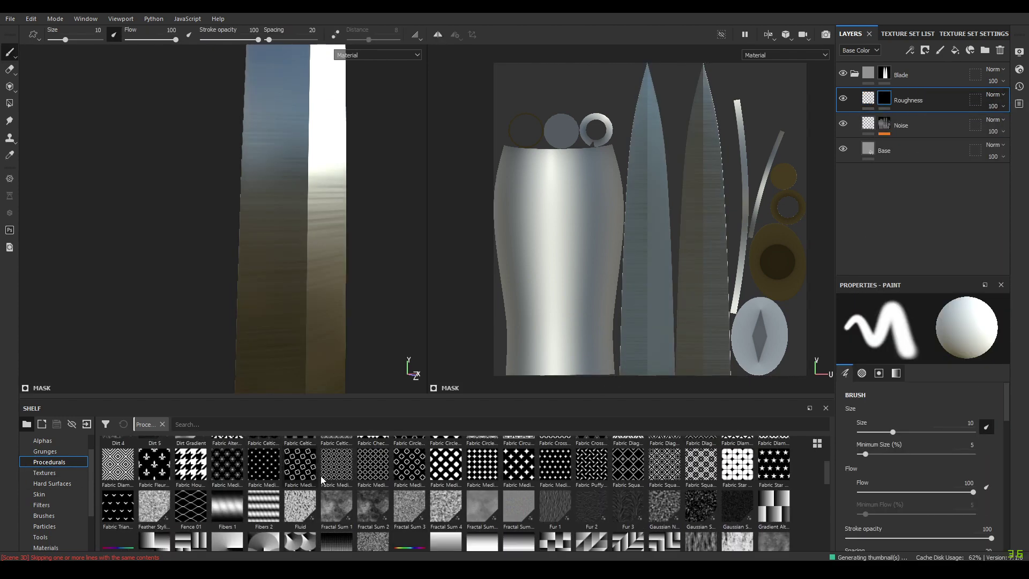
left_click(301, 420)
type("concrete")
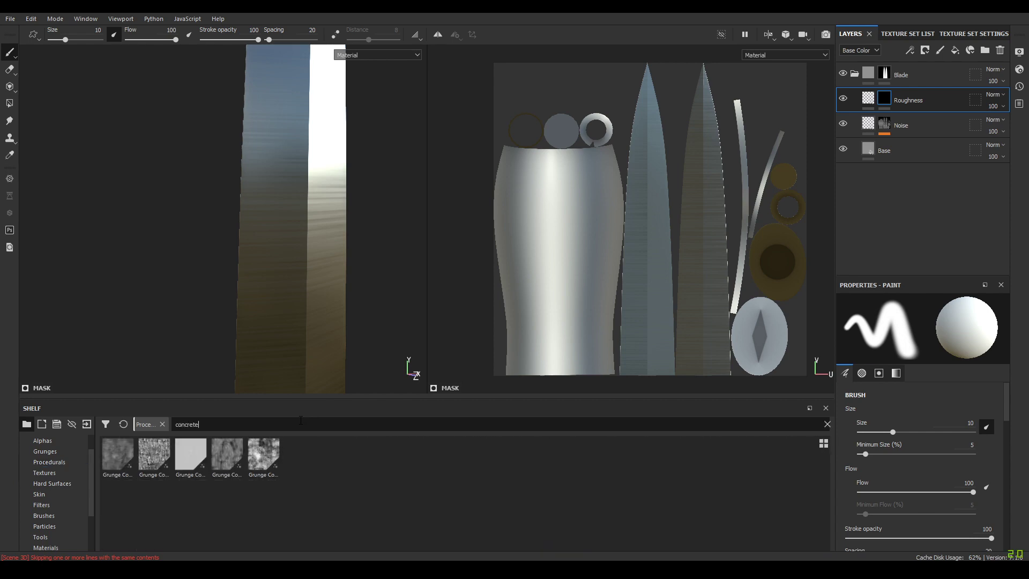
mouse_move(144, 463)
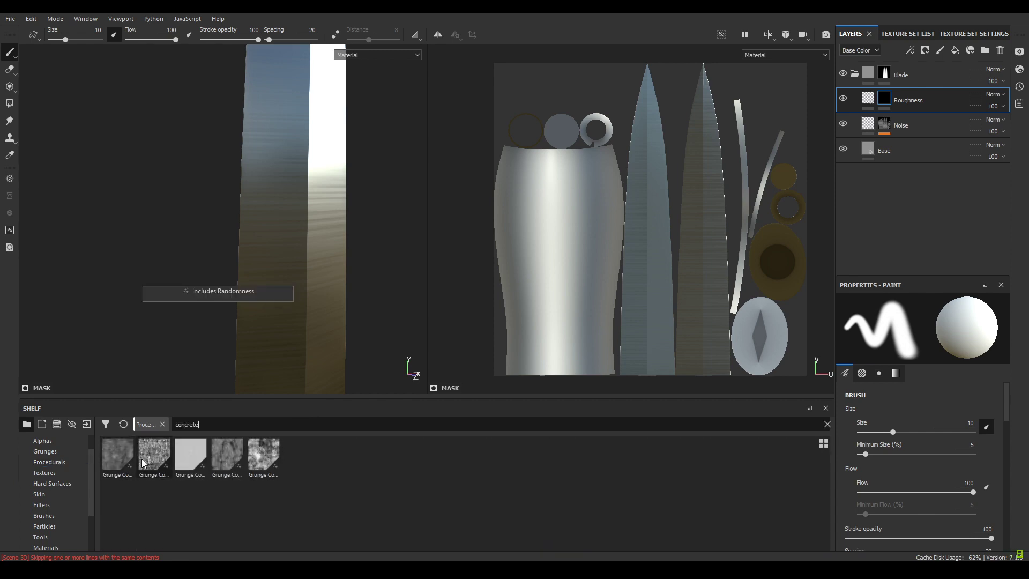
mouse_move(263, 460)
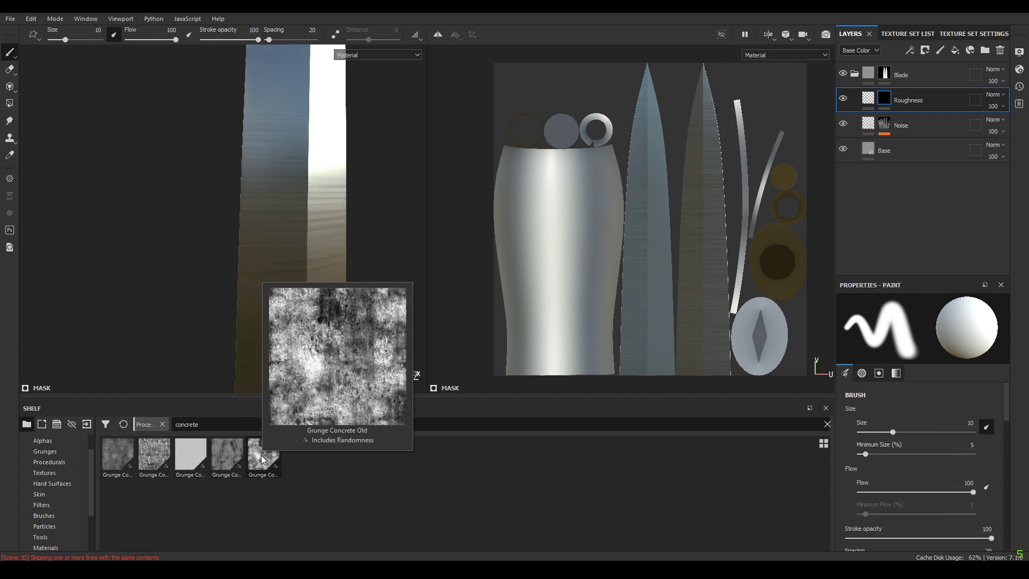
left_click(150, 471)
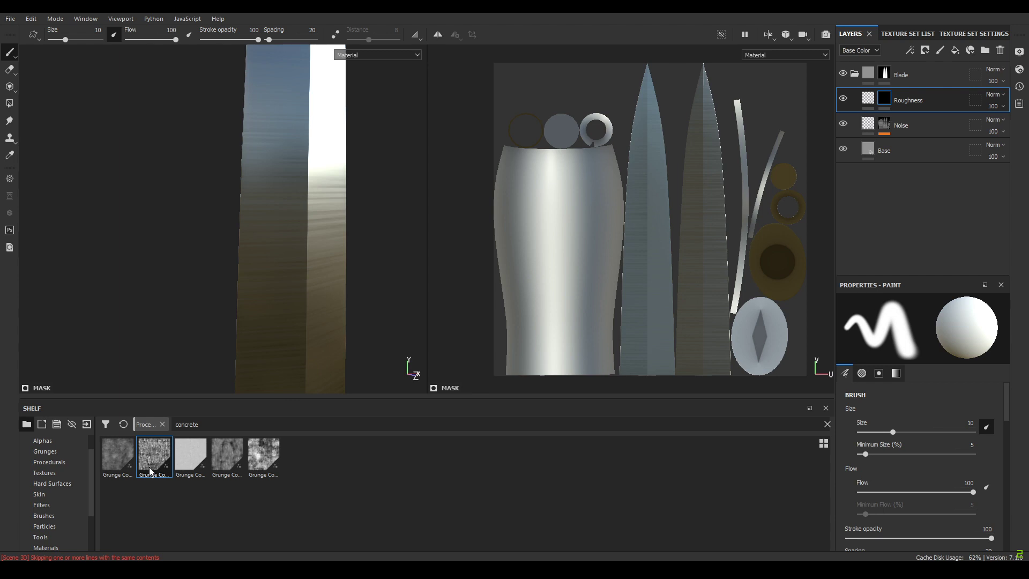
right_click(911, 99)
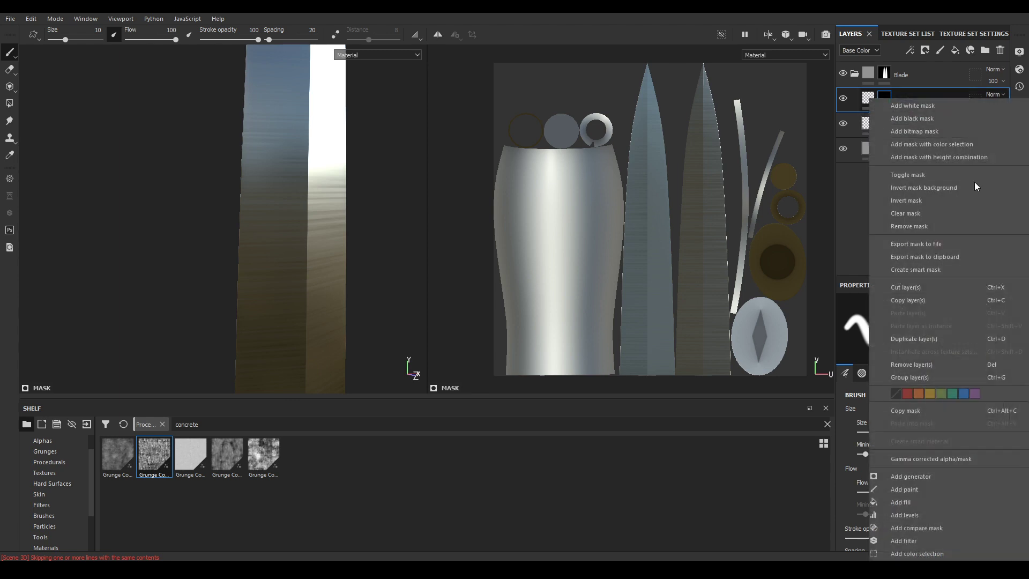
left_click(924, 500)
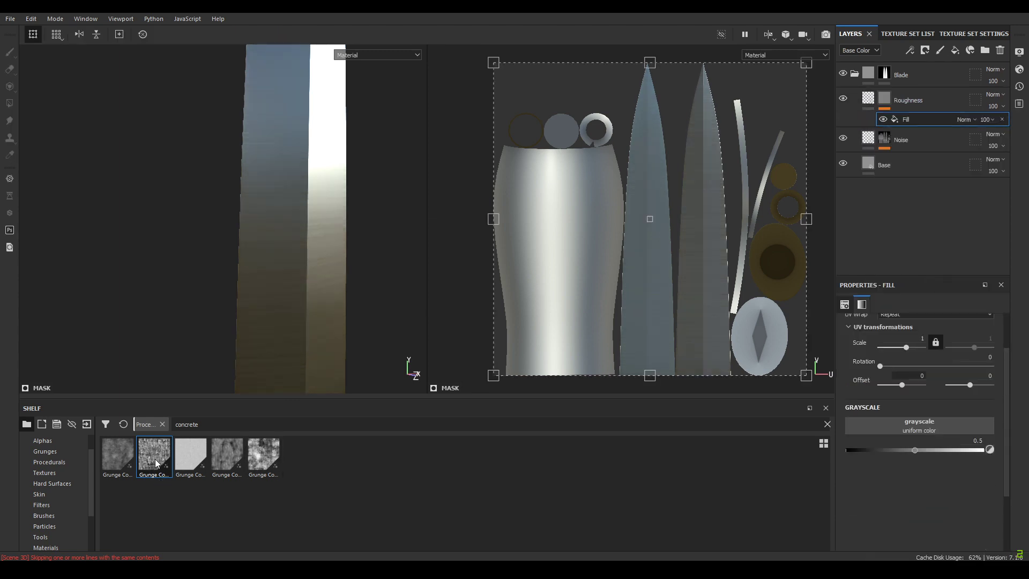
left_click_drag(1025, 464, 915, 428)
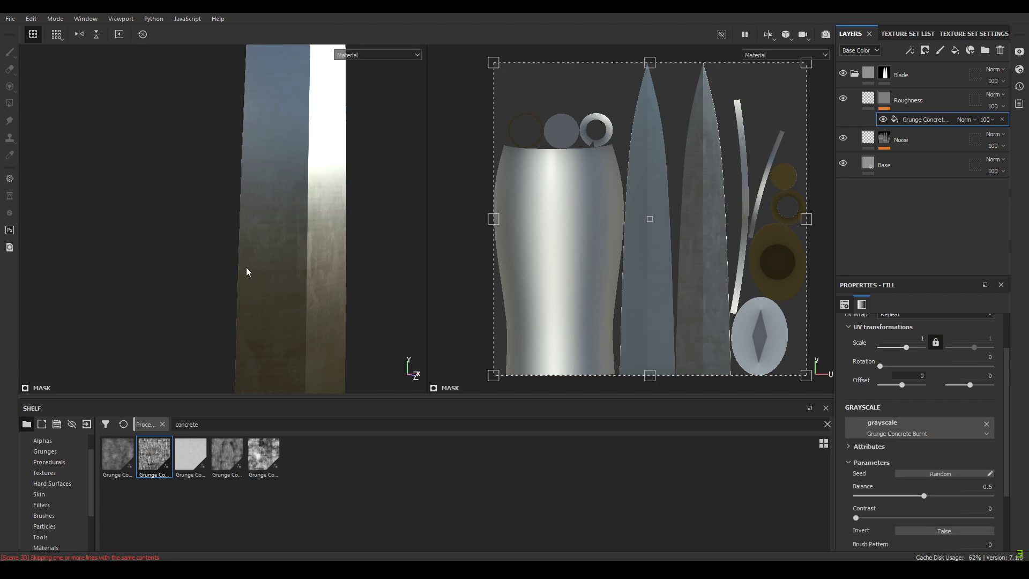
Set the Roughness layer's roughness to 0.2 in its material properties and check the blade's reflections.
mouse_move(312, 207)
left_mouse_down("alt")
mouse_move(335, 169)
mouse_move(323, 190)
left_mouse_up("alt")
left_click(868, 98)
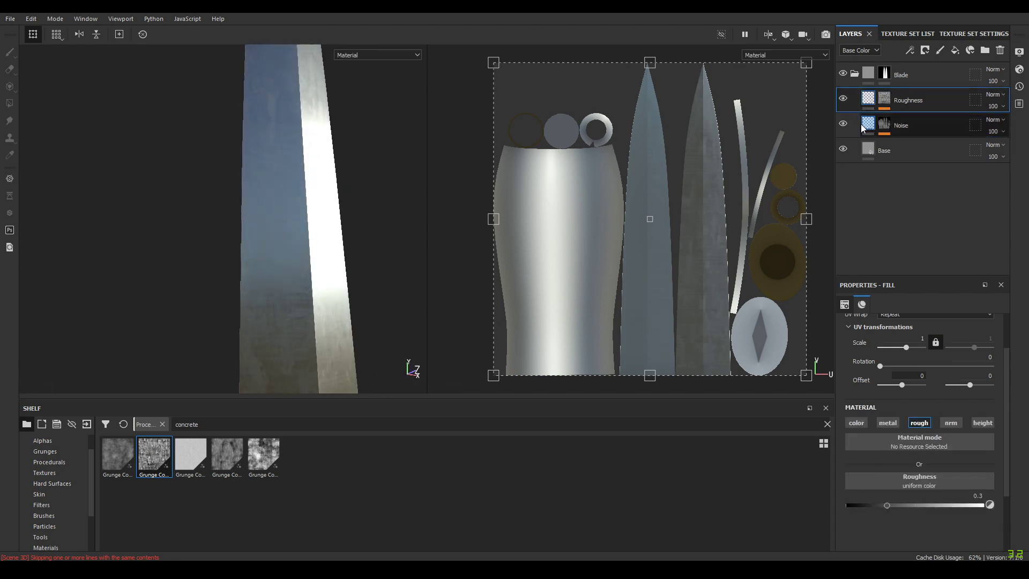
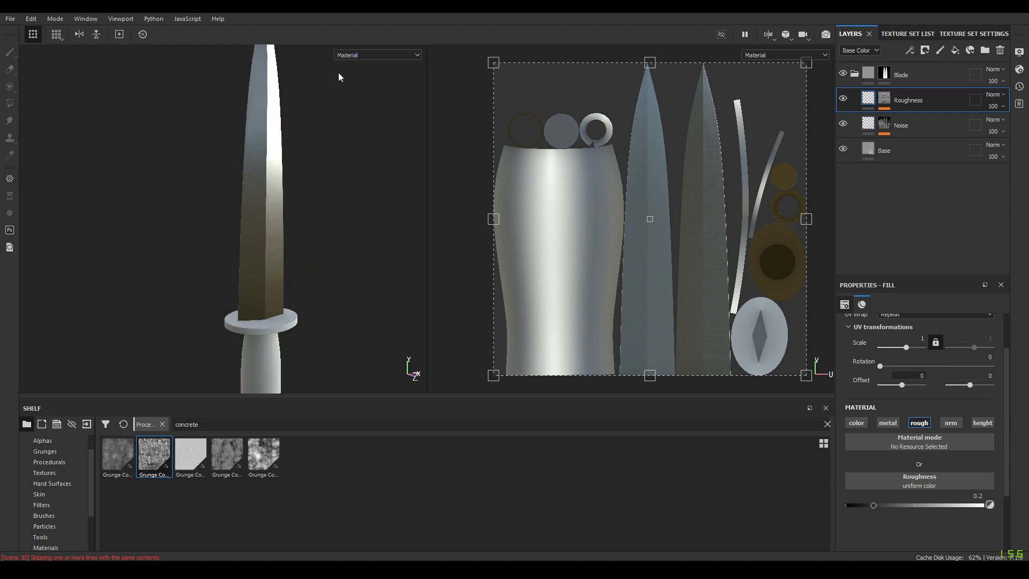
left_click_drag(340, 78, 360, 192, "alt")
middle_click_drag(361, 193, 354, 254, "alt")
left_click_drag(354, 253, 285, 206, "alt")
middle_click_drag(308, 259, 299, 195, "alt")
right_click_drag(299, 195, 362, 258, "alt")
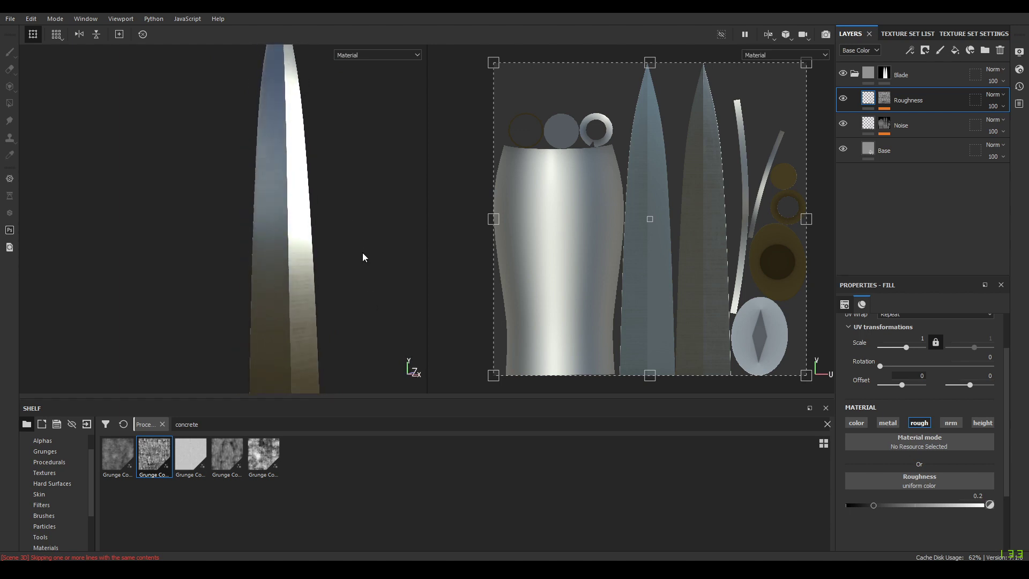
right_click_drag(321, 227, 337, 243, "alt")
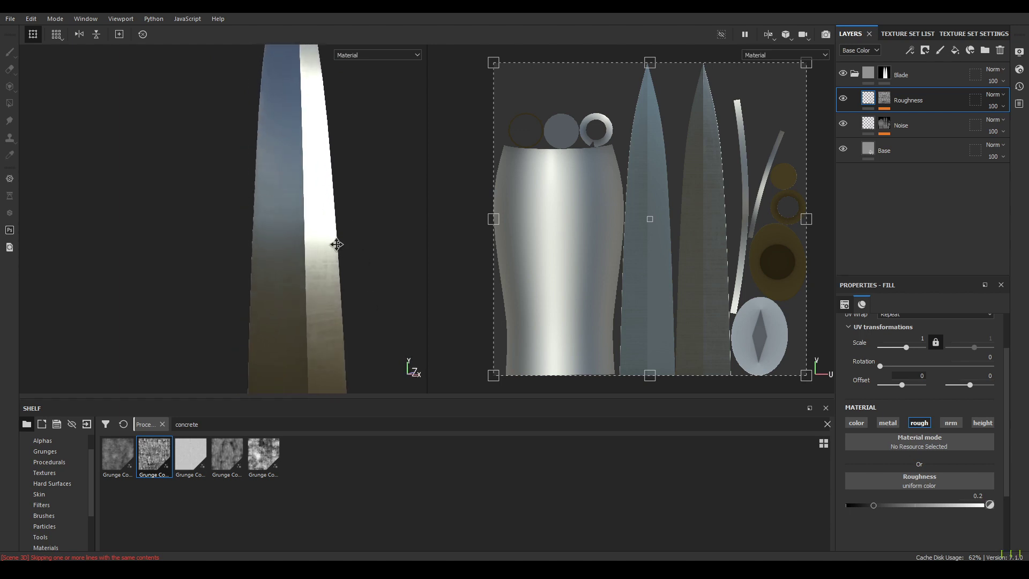
Add a fill layer above Roughness and rename it Scratches.
left_click(954, 50)
double_click(886, 99)
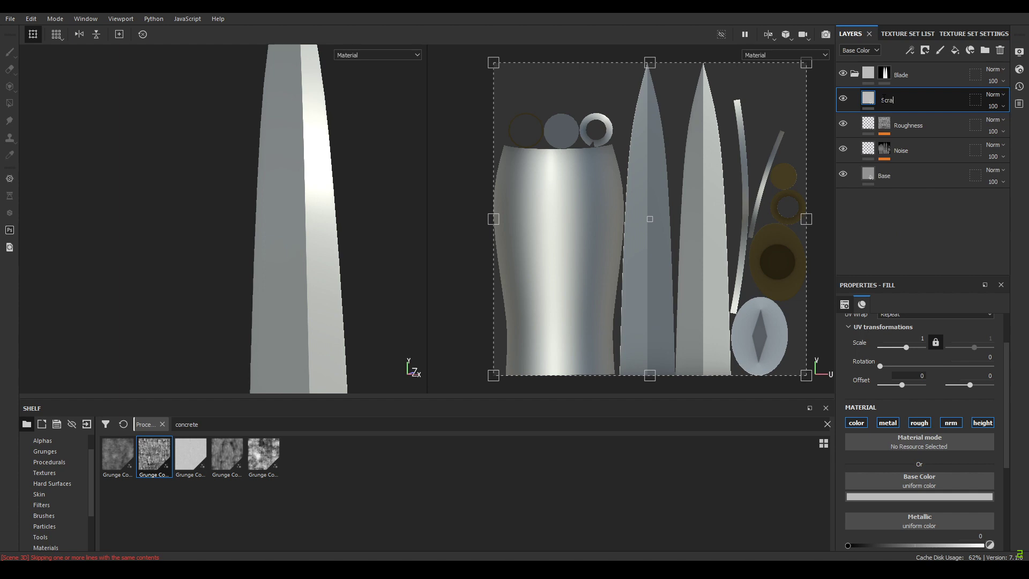
right_click(897, 95)
left_click(872, 101)
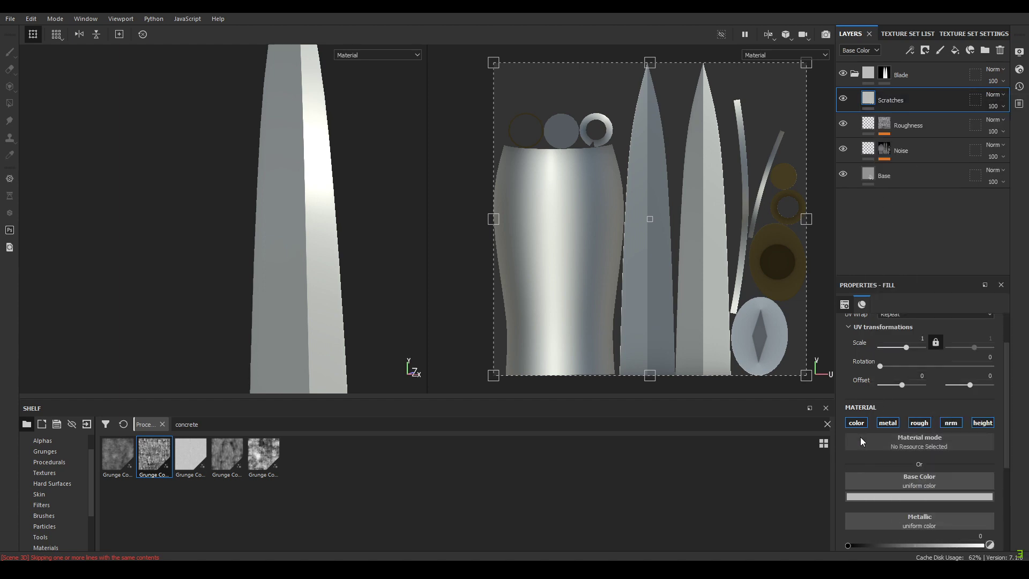
Leave only the roughness and height channels active on the Scratches layer, with roughness 1 and height 0.1.
left_click(856, 423)
left_click(887, 422)
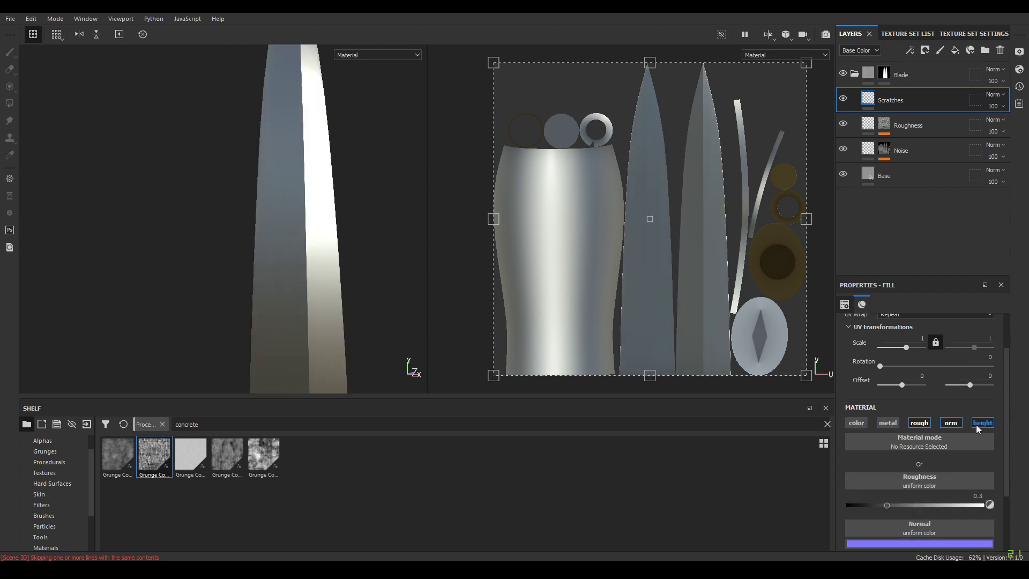
left_click(949, 423)
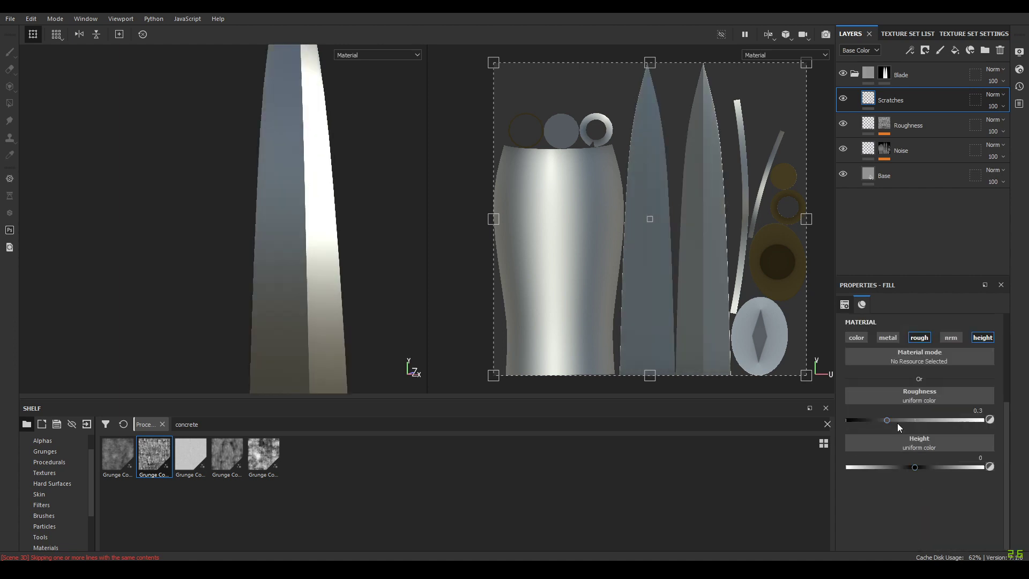
left_click_drag(897, 423, 1017, 423)
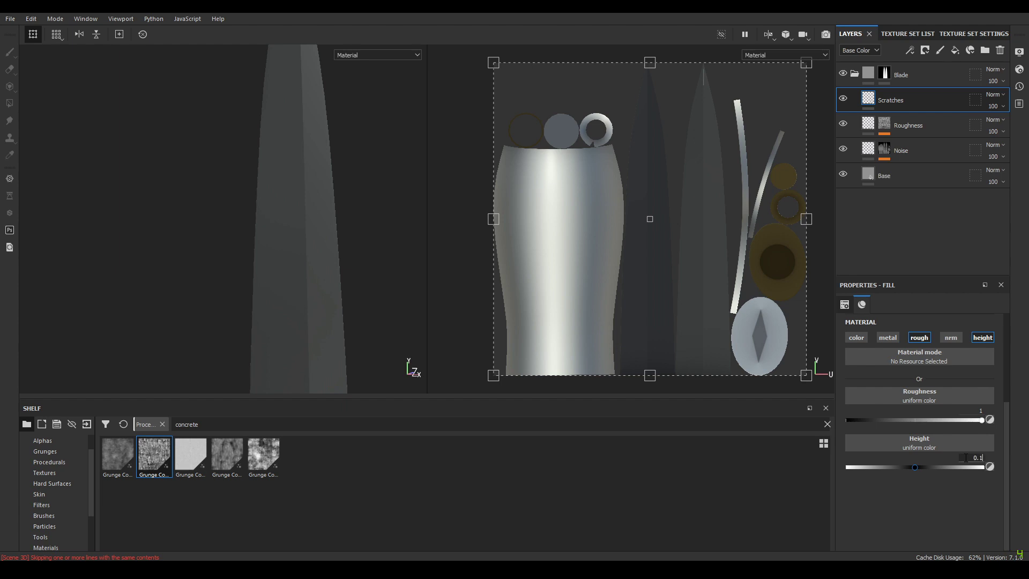
Add a black mask to the Scratches layer and add a fill to that mask.
right_click(889, 102)
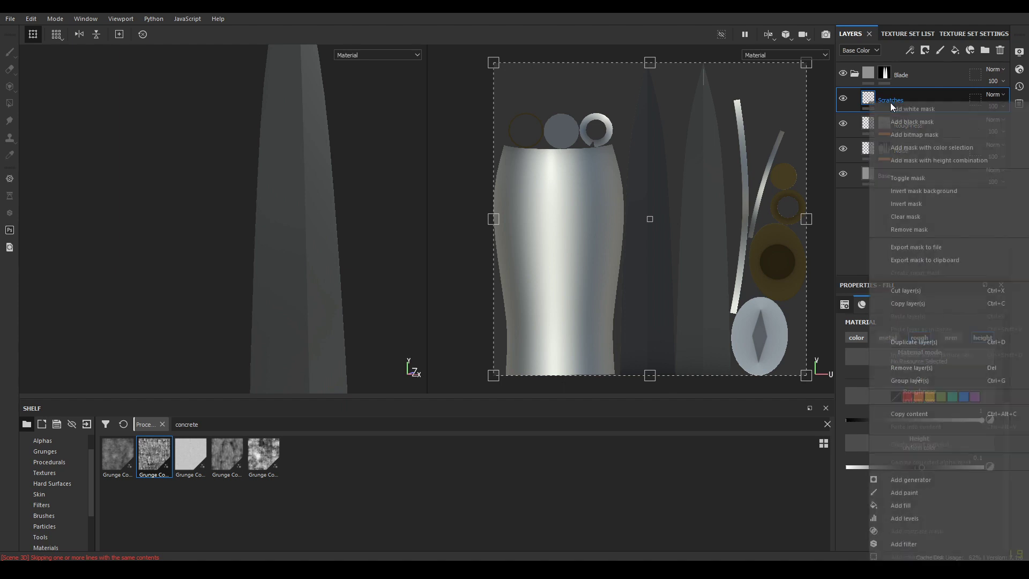
left_click(921, 121)
right_click(911, 100)
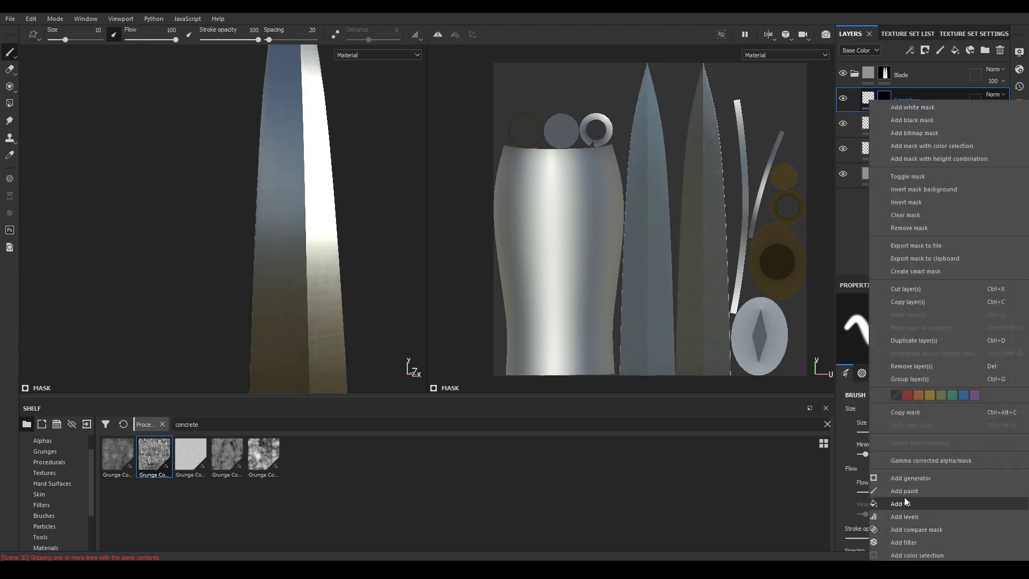
left_click(906, 504)
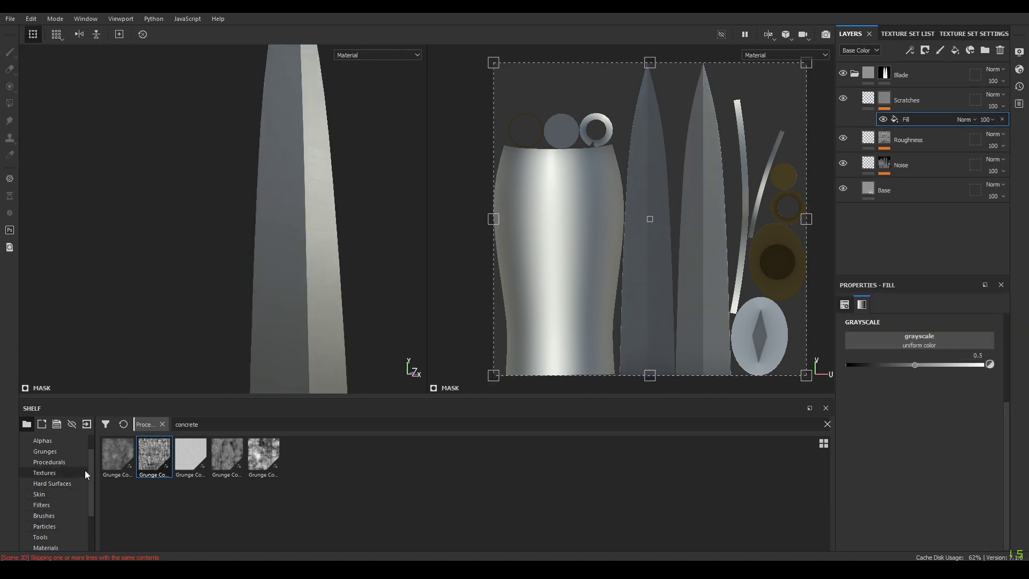
Search the grunges for scrat and assign Grunge Scratches Rough to the grayscale of the Scratches mask fill.
left_click(50, 454)
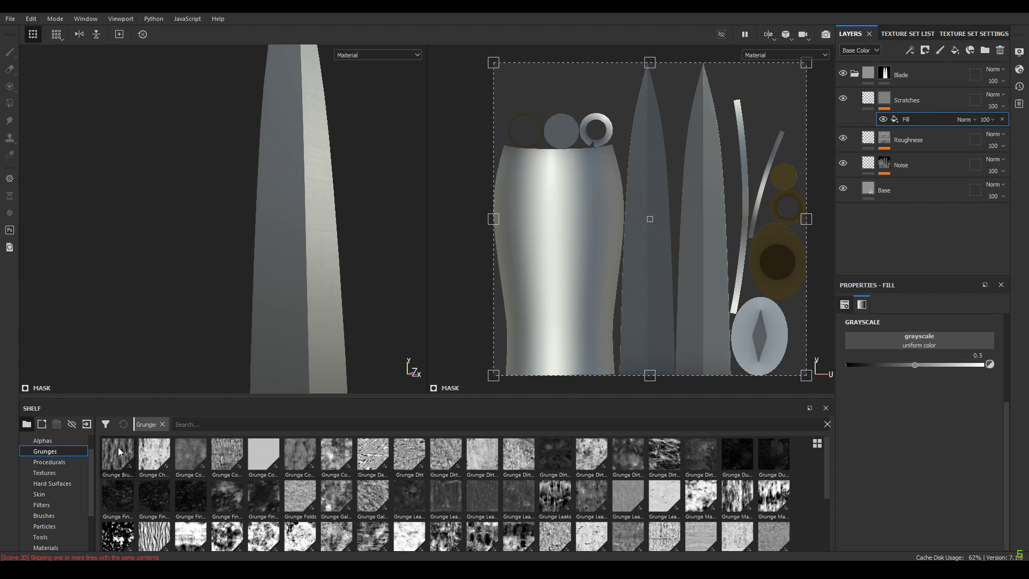
left_click(209, 424)
type("scrat")
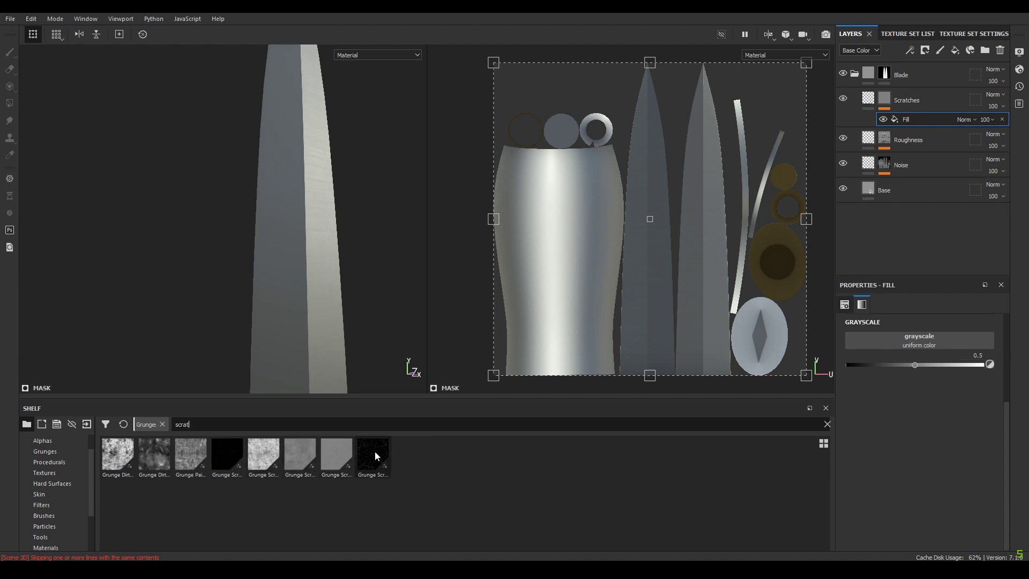
mouse_move(375, 452)
left_click_drag(375, 451, 914, 340)
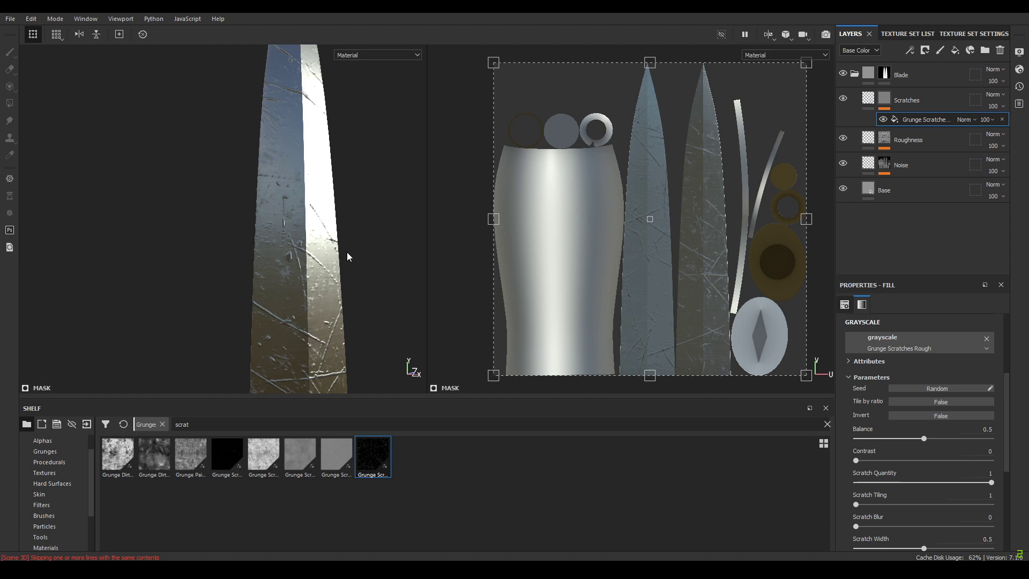
Set the projection of the scratch mask fill to Tri-planar projection.
left_click_drag(348, 257, 370, 264, "alt")
scroll(927, 400, "up", 3)
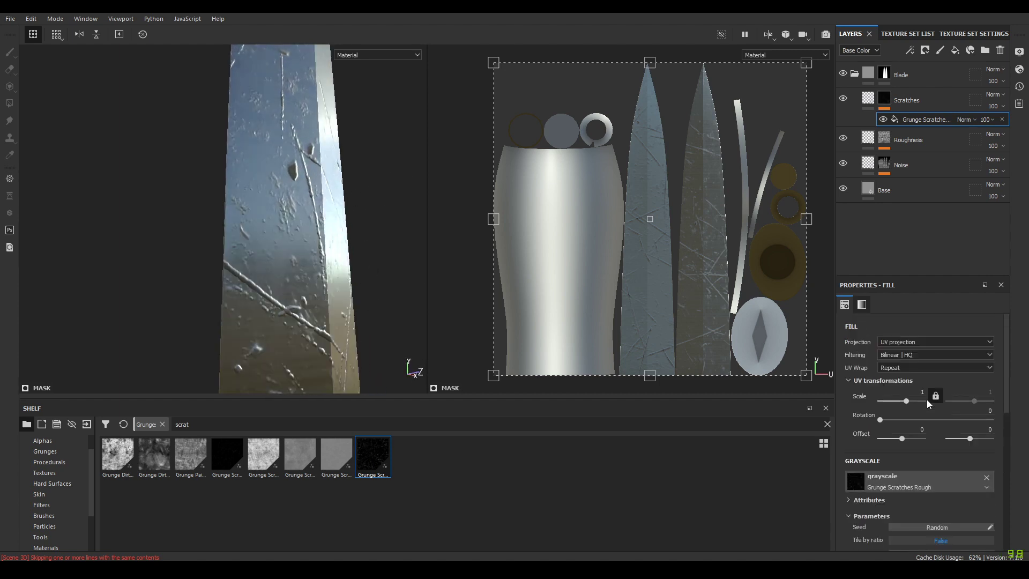
left_click(898, 345)
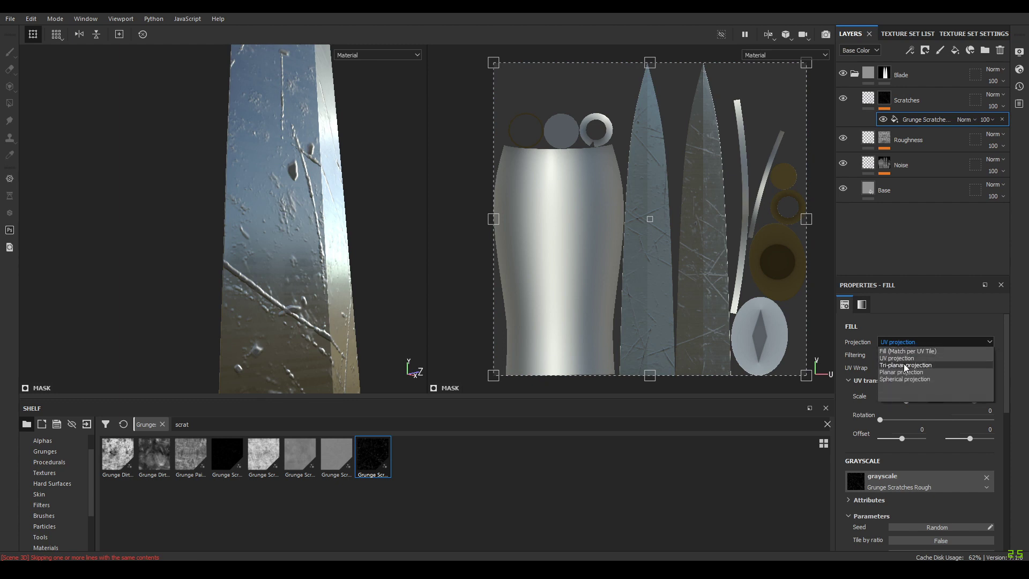
left_click(904, 364)
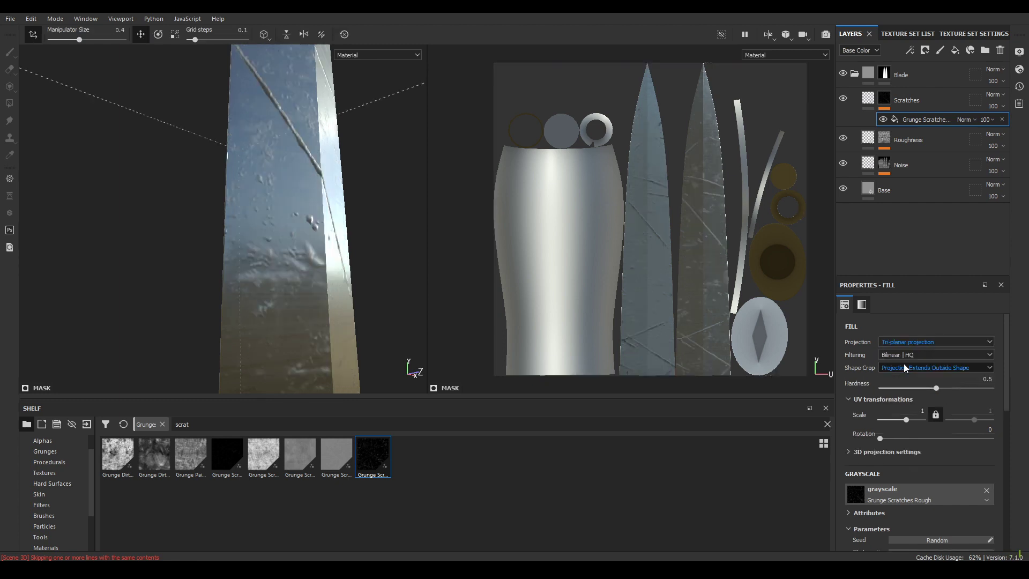
Set the Scratches layer's height to -0.1 in its material properties so the scratches cut into the blade.
left_click(866, 99)
scroll(938, 487, "down", 3)
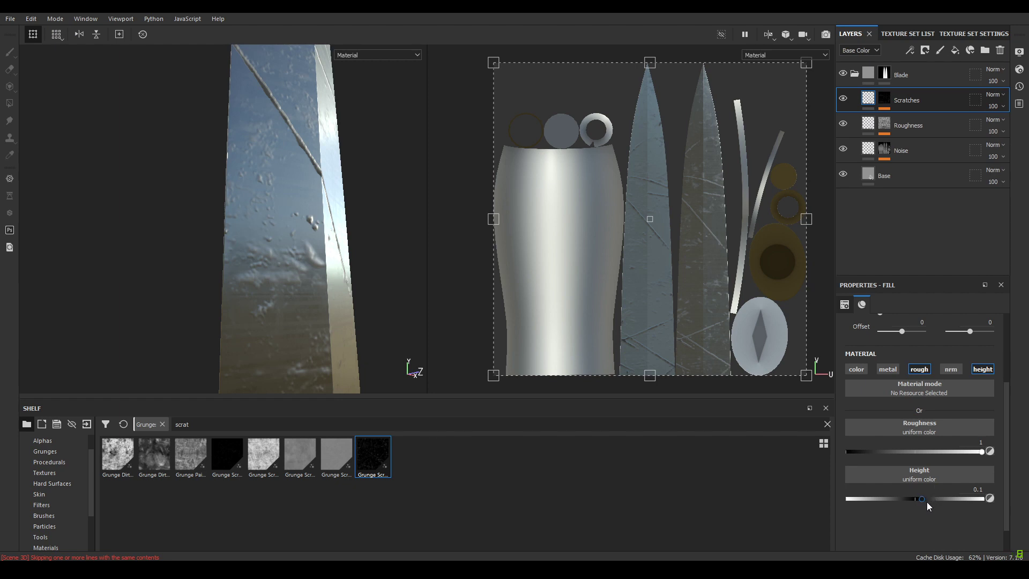
left_click_drag(921, 500, 906, 503)
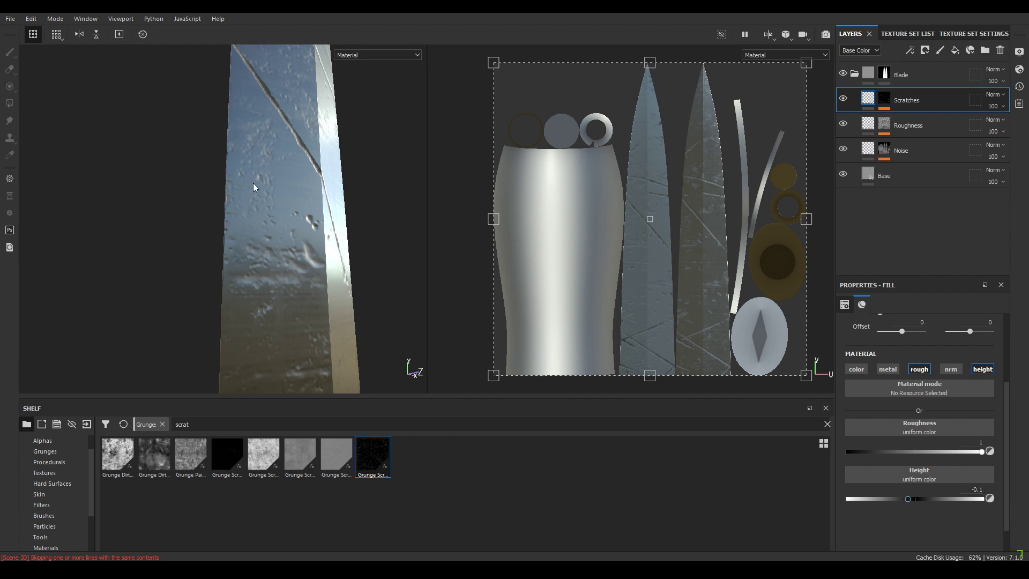
left_click_drag(249, 65, 300, 202, "alt")
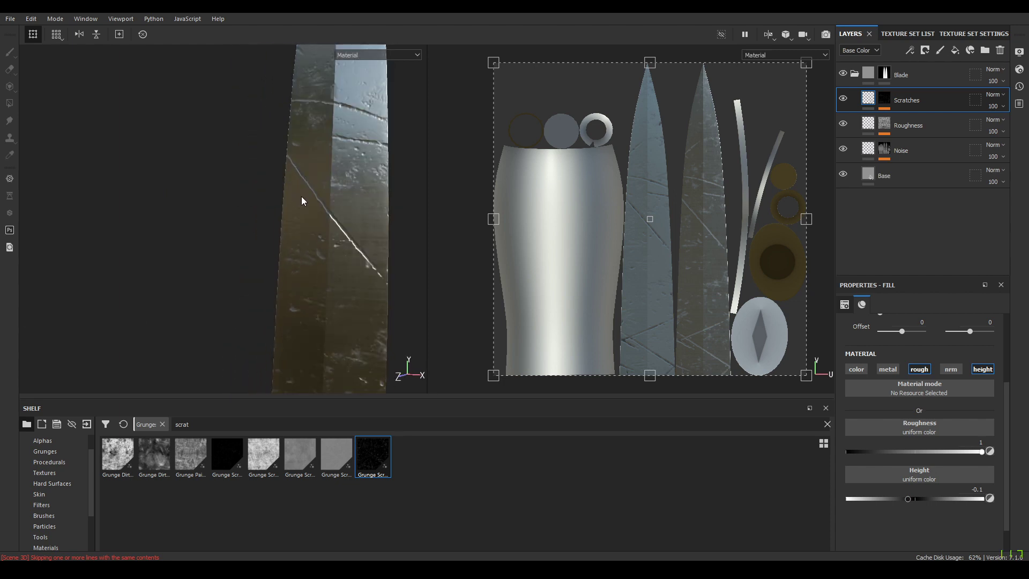
right_click_drag(301, 202, 272, 23, "alt")
left_click_drag(272, 27, 375, 131, "alt")
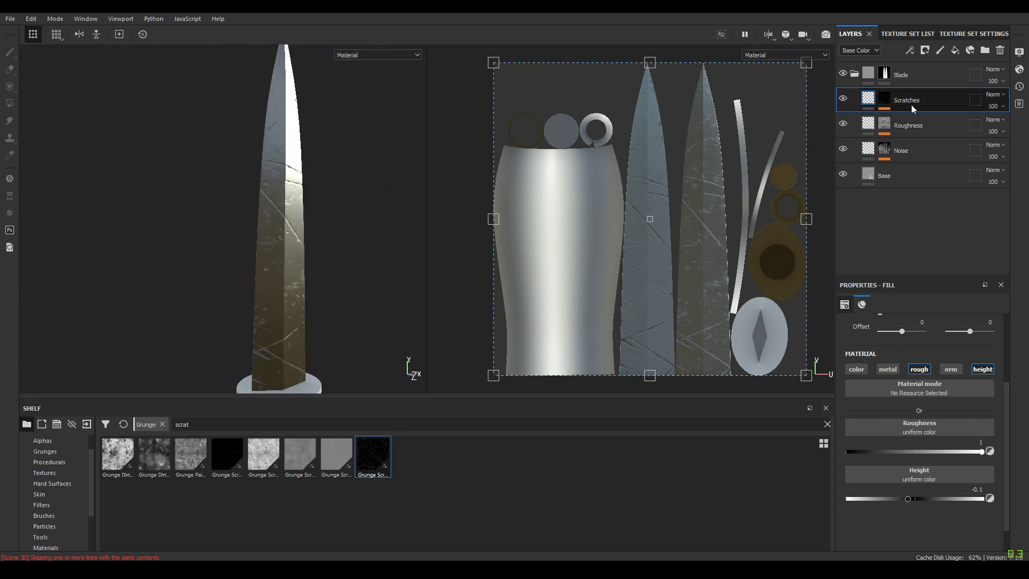
Set the UV scale of the Grunge Scratches Rough fill in the Scratches mask to 4.
left_click(883, 98)
left_click(904, 122)
scroll(904, 419, "up", 3)
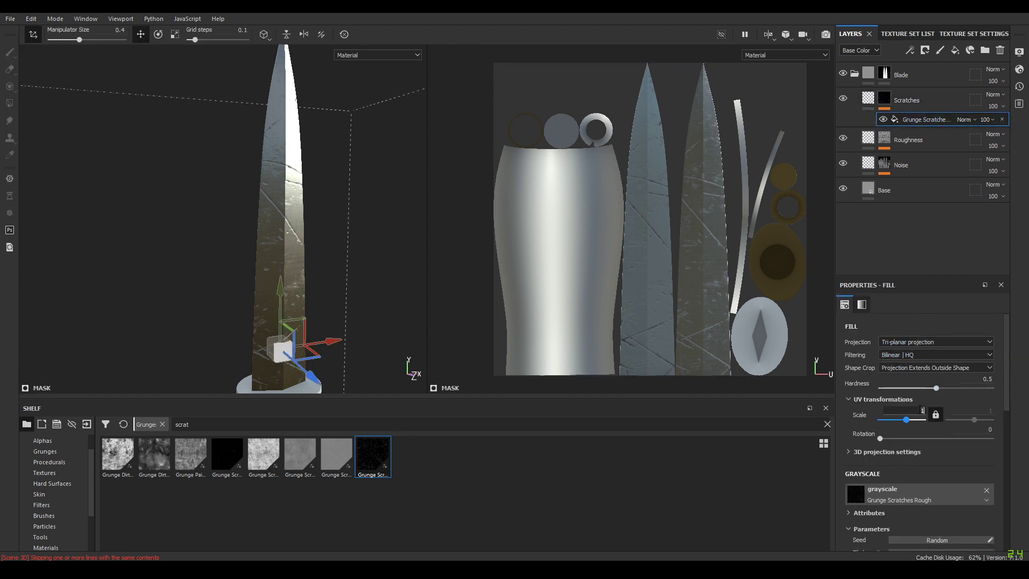
type("4")
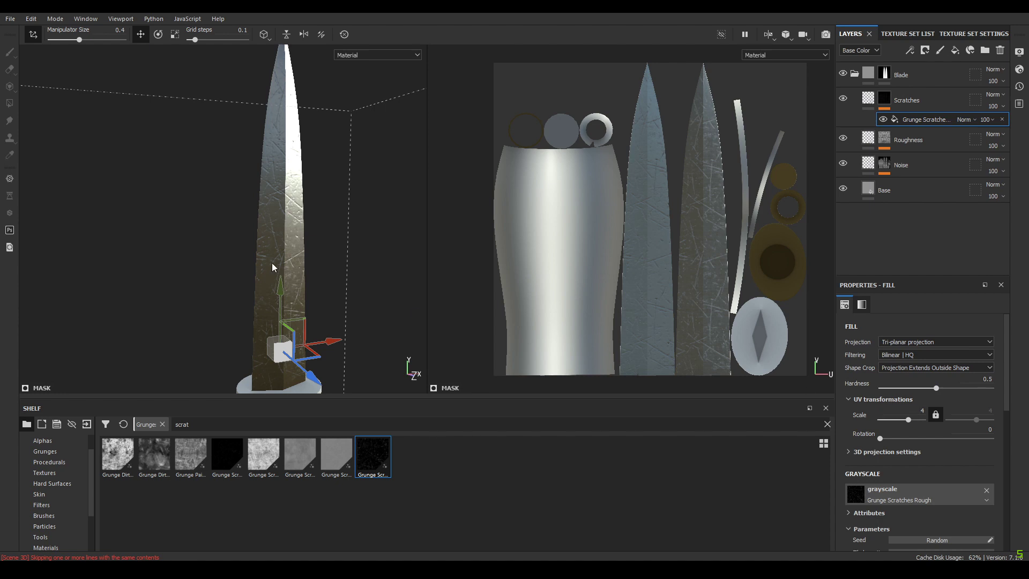
scroll(273, 266, "up", 3)
left_click_drag(321, 273, 322, 143, "alt")
scroll(317, 250, "down", 3)
middle_click_drag(318, 255, 307, 216, "alt")
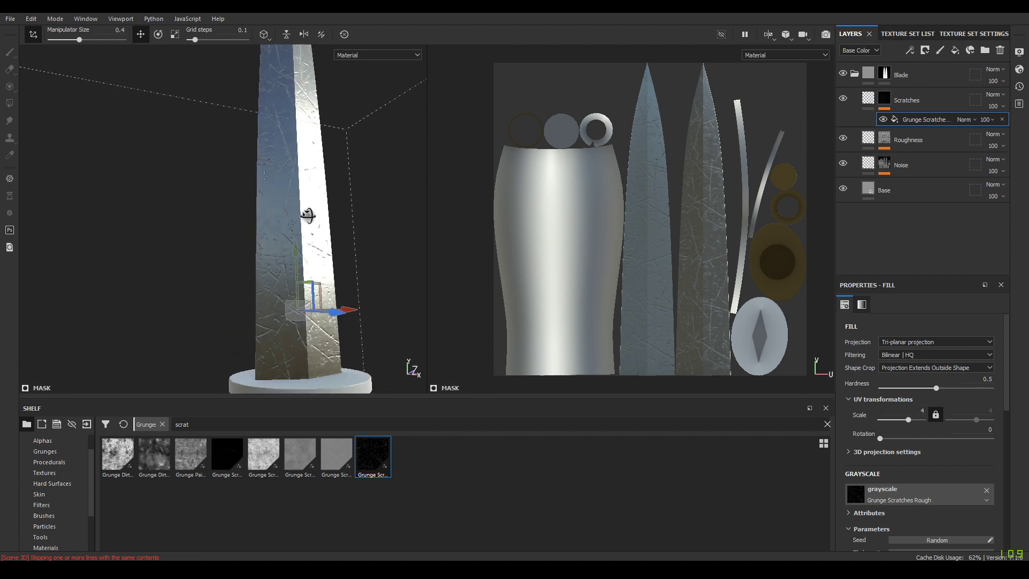
left_click_drag(307, 216, 367, 259, "alt")
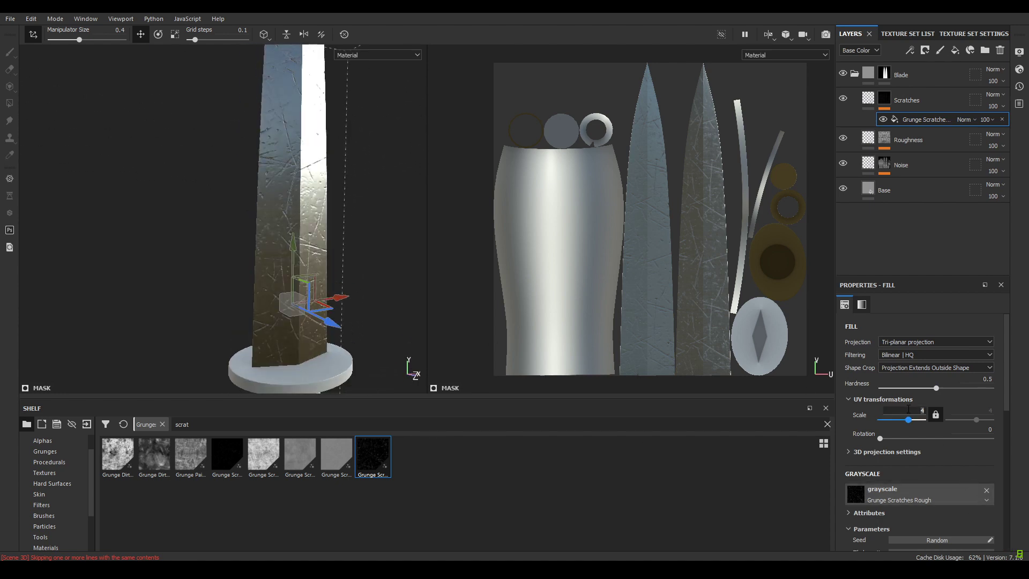
scroll(908, 409, "up", 1)
scroll(904, 427, "down", 3)
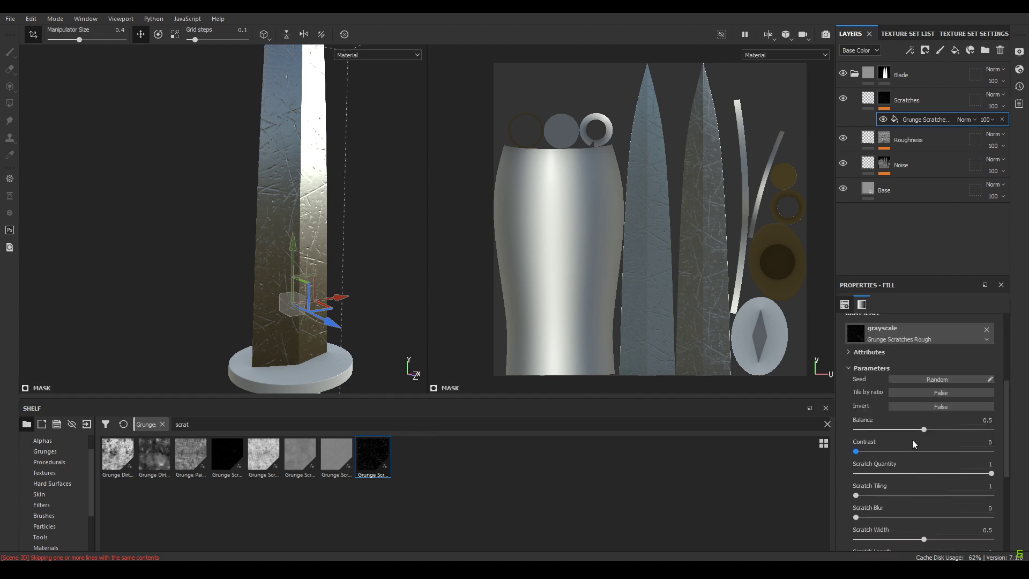
Set the Balance of the Grunge Scratches Rough fill in the Scratches mask to 0.07.
left_click_drag(915, 430, 887, 434)
left_click_drag(165, 226, 117, 214, "alt")
left_click_drag(317, 178, 195, 206, "alt")
right_click_drag(290, 268, 296, 281, "alt")
left_click_drag(296, 280, 300, 206, "alt")
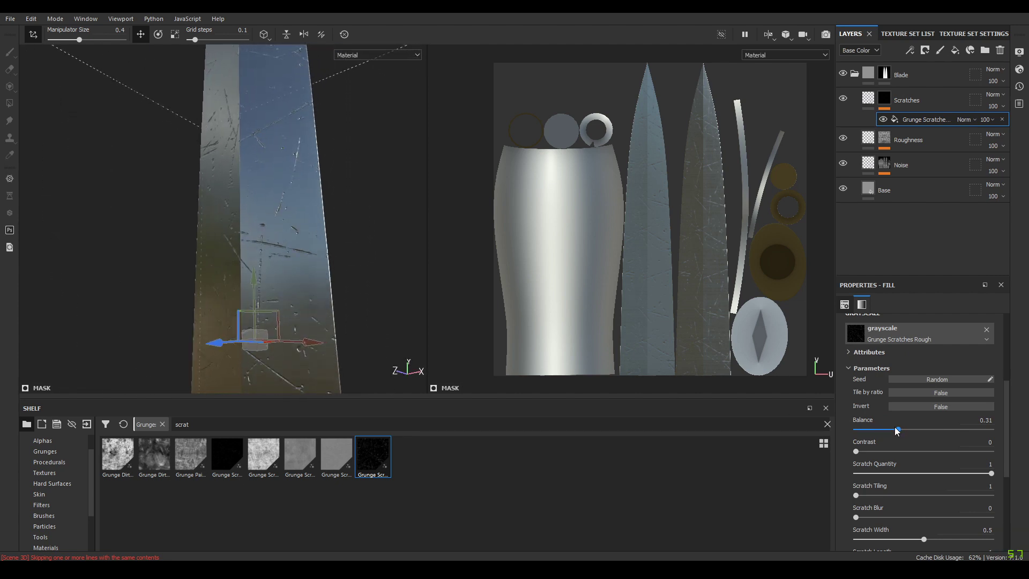
left_click_drag(895, 428, 865, 431)
left_click(976, 421)
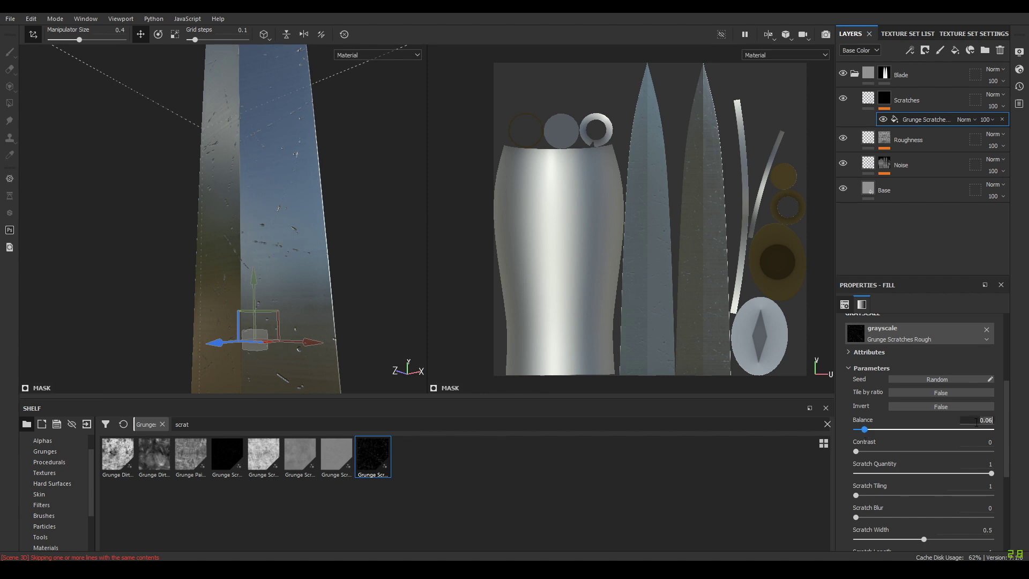
type("0.07")
key("Return")
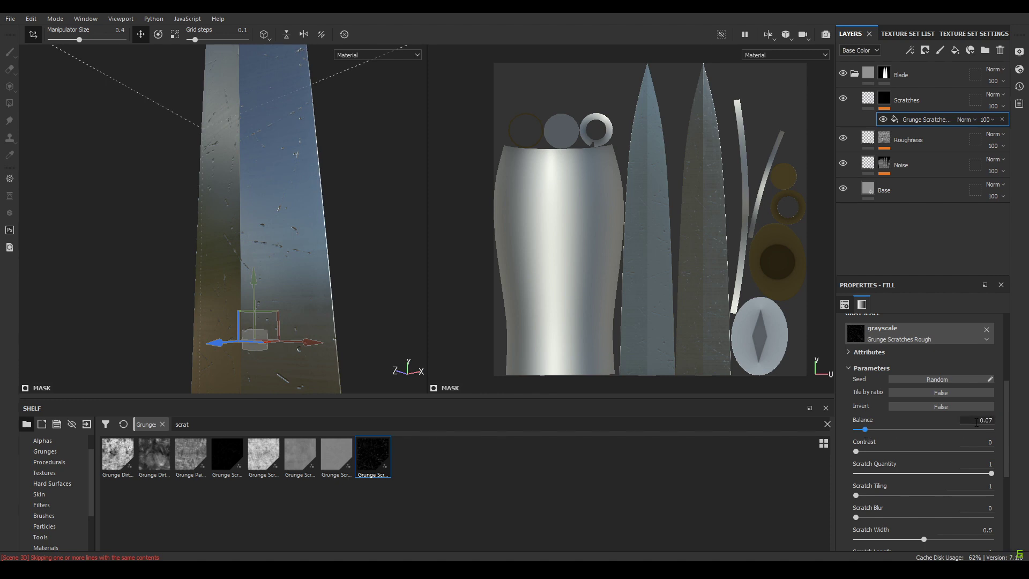
scroll(885, 495, "down", 5)
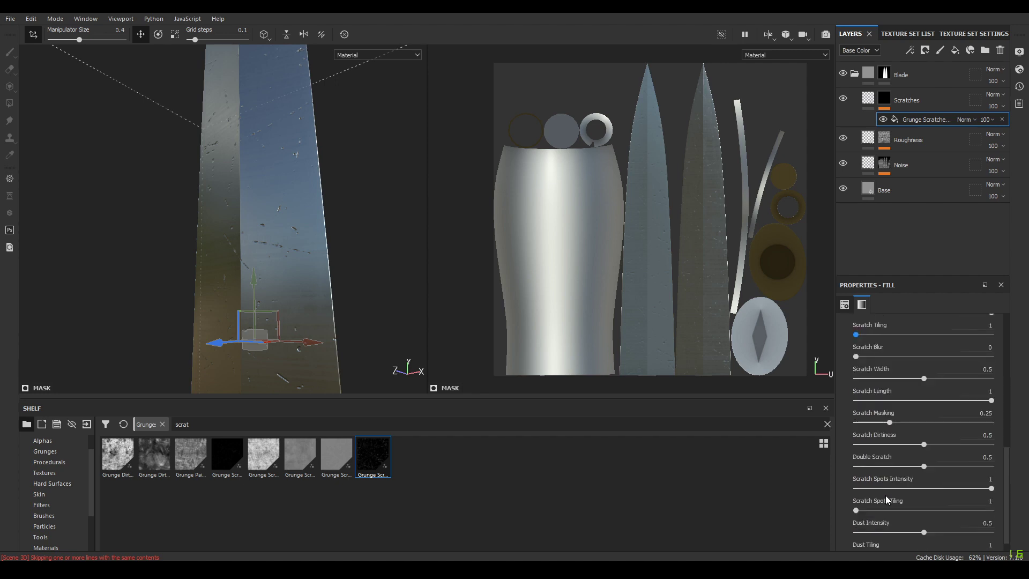
left_click_drag(316, 241, 250, 188, "alt")
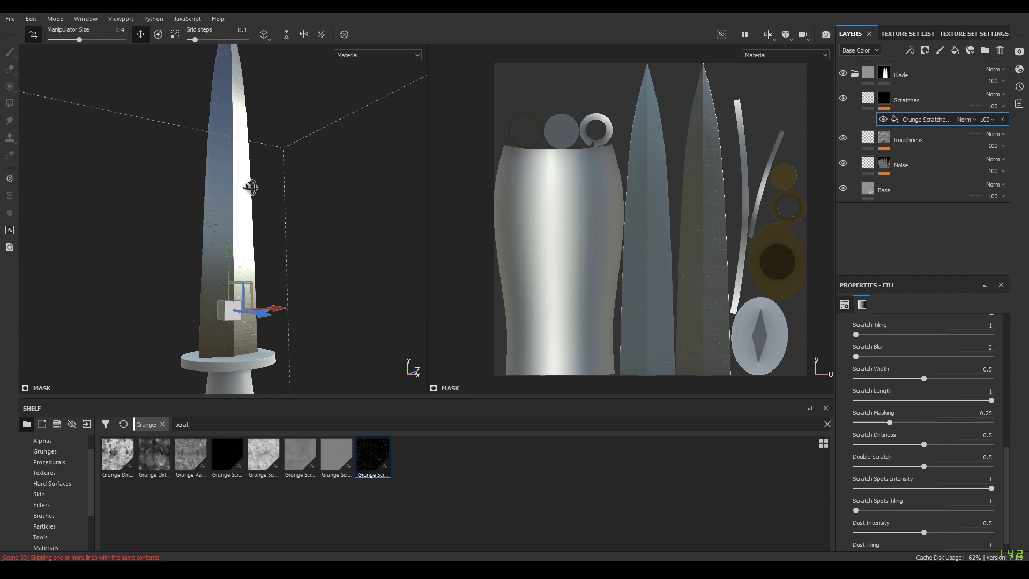
Add a fill layer named Dirt above Scratches and keep only its color and roughness channels enabled.
left_click(913, 98)
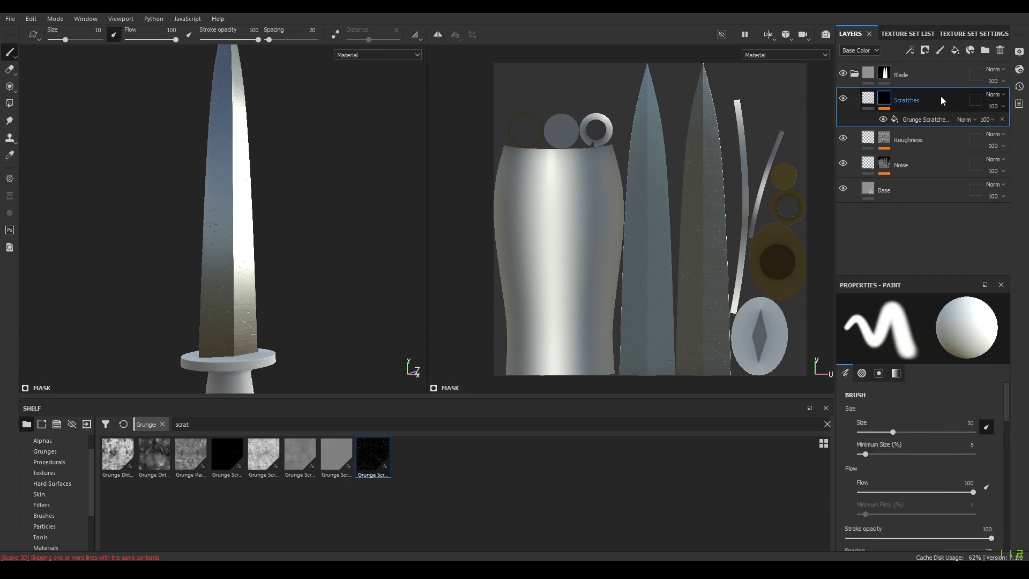
left_click(955, 49)
type("Dirt")
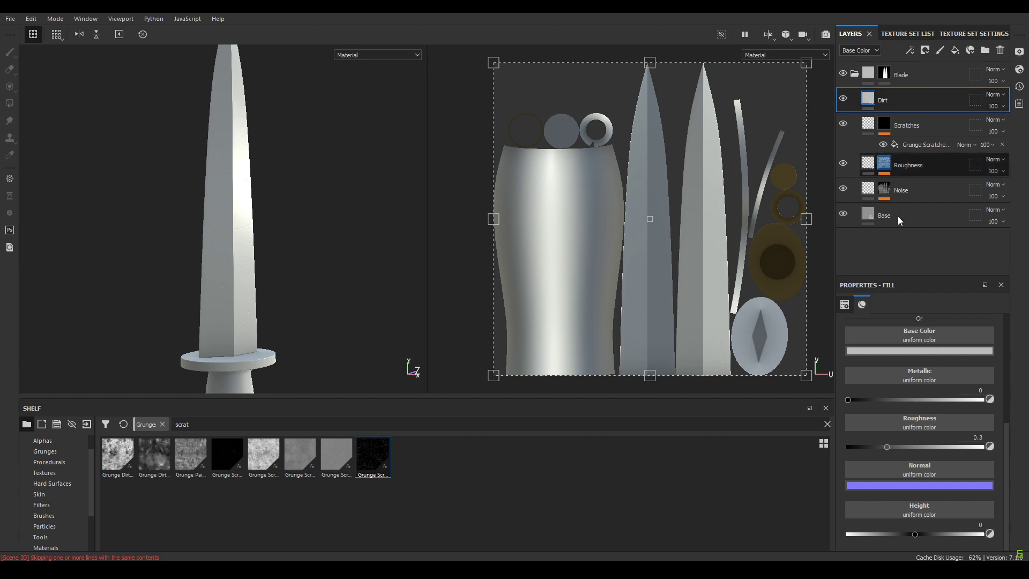
scroll(930, 377, "up", 2)
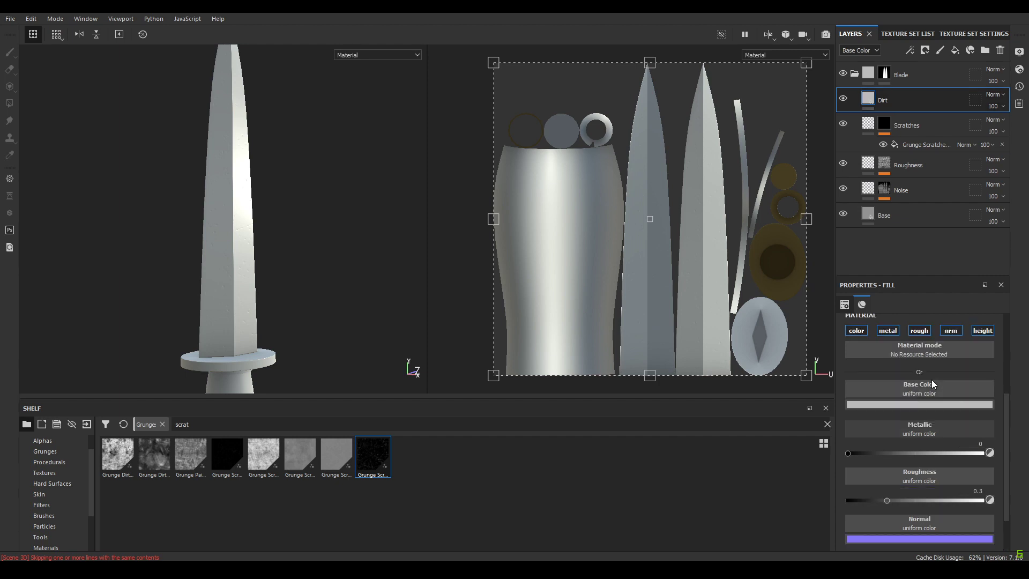
left_click(891, 333)
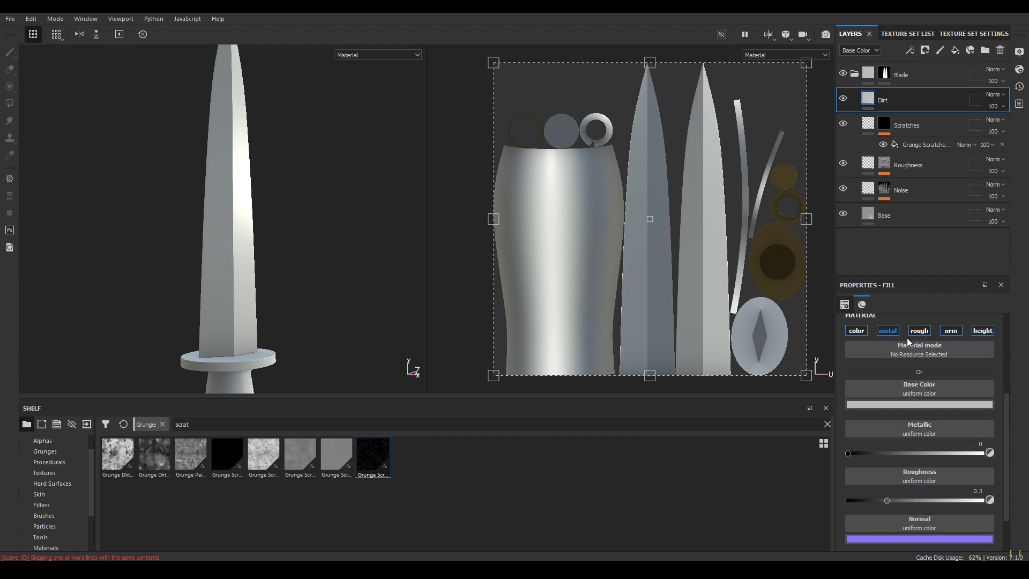
left_click(954, 331)
left_click(976, 337)
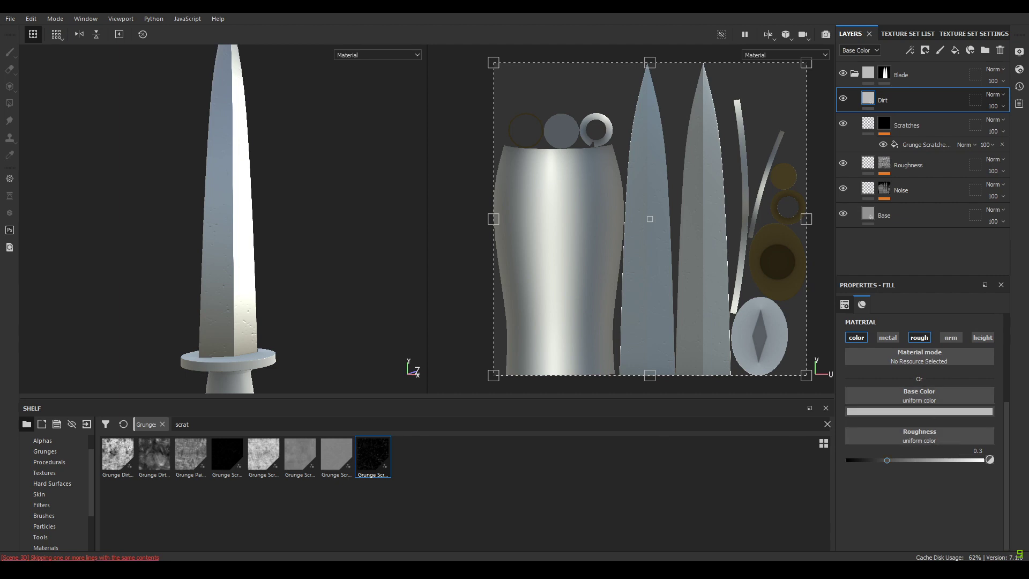
Try a darker gray for the Base layer's base color.
left_click_drag(300, 292, 278, 194, "alt")
right_click_drag(278, 194, 287, 324, "alt")
left_click_drag(287, 324, 211, 324, "alt")
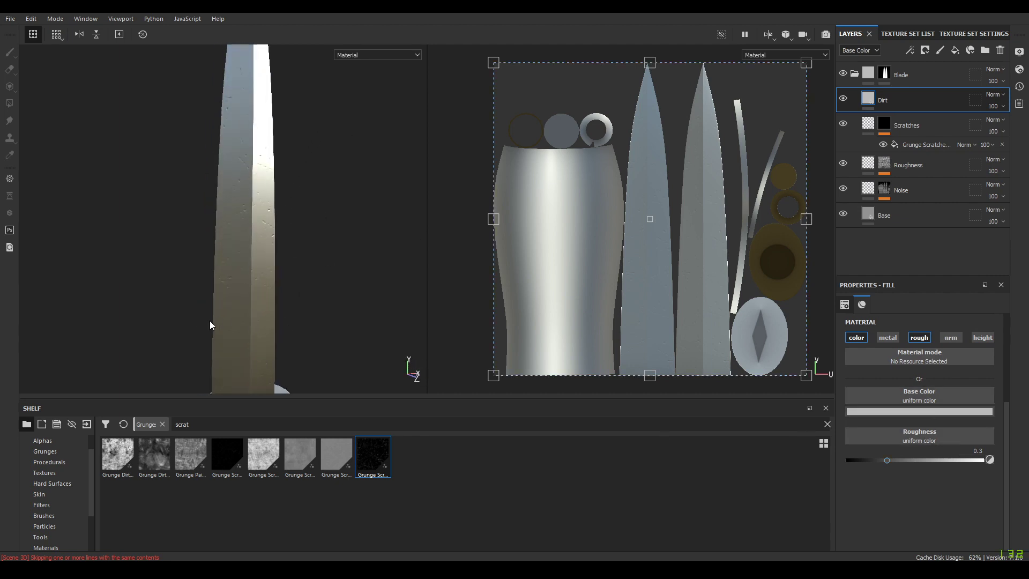
right_click_drag(211, 324, 223, 248, "alt")
middle_click_drag(223, 248, 168, 191, "alt")
left_click_drag(168, 190, 362, 269, "alt")
left_click(890, 217)
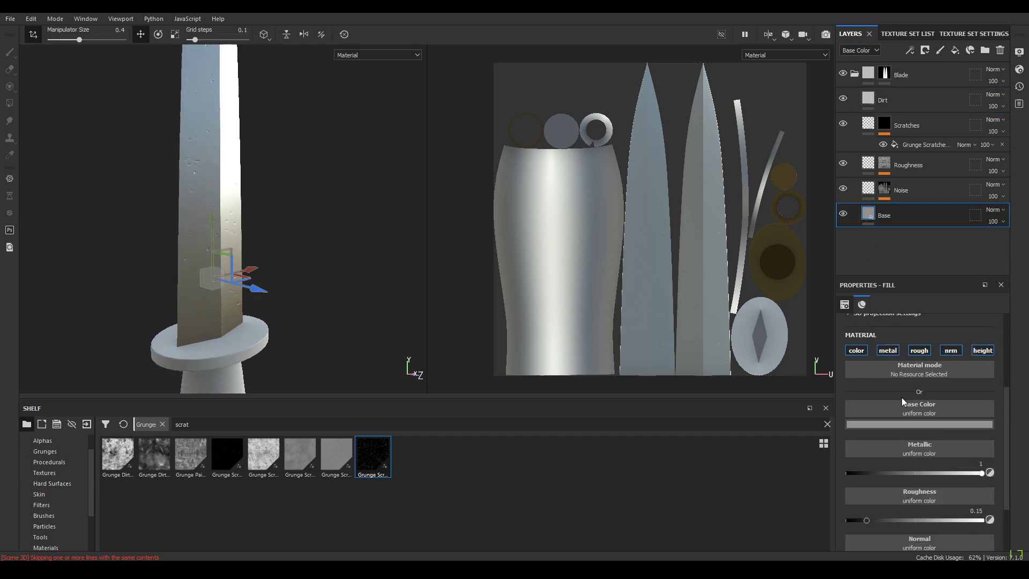
scroll(911, 418, "down", 1)
left_click(932, 351)
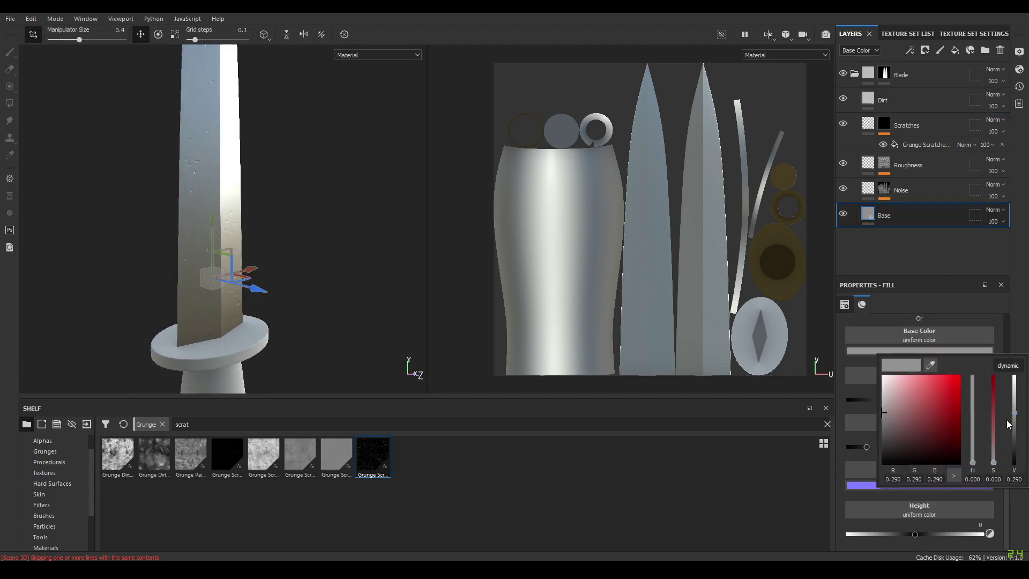
mouse_move(1016, 417)
left_mouse_down()
mouse_move(1017, 449)
mouse_move(1017, 436)
left_mouse_up()
left_click(900, 268)
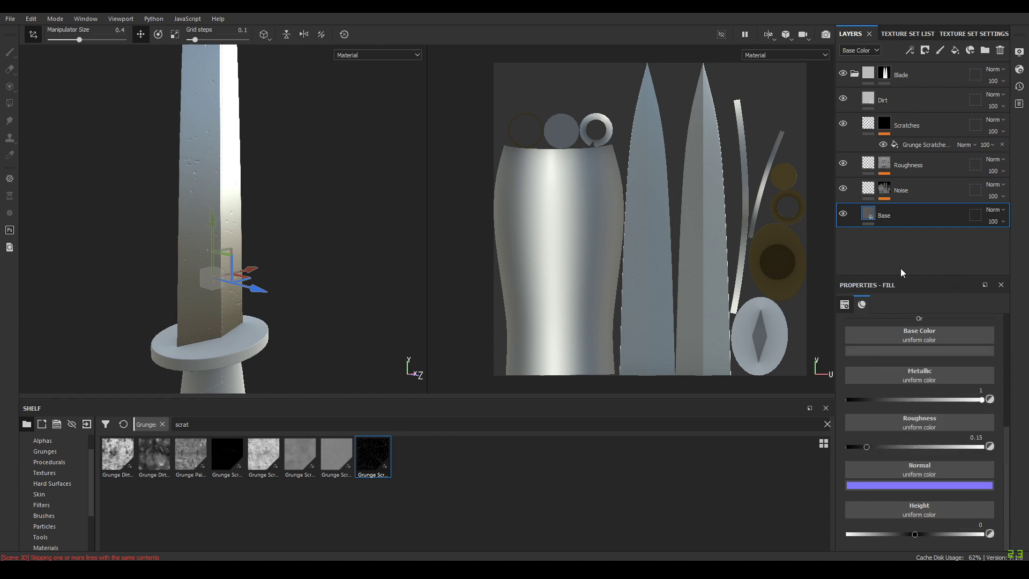
left_click_drag(336, 288, 407, 193, "alt")
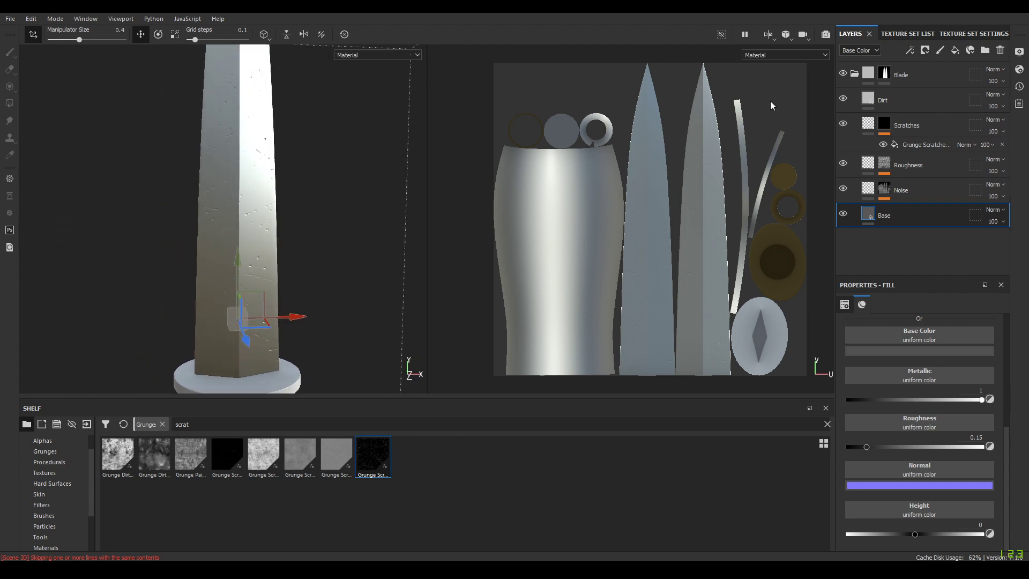
Hide the Dirt layer and lighten the Base layer's base color to a medium gray.
left_click(843, 98)
left_click_drag(311, 250, 367, 238, "alt")
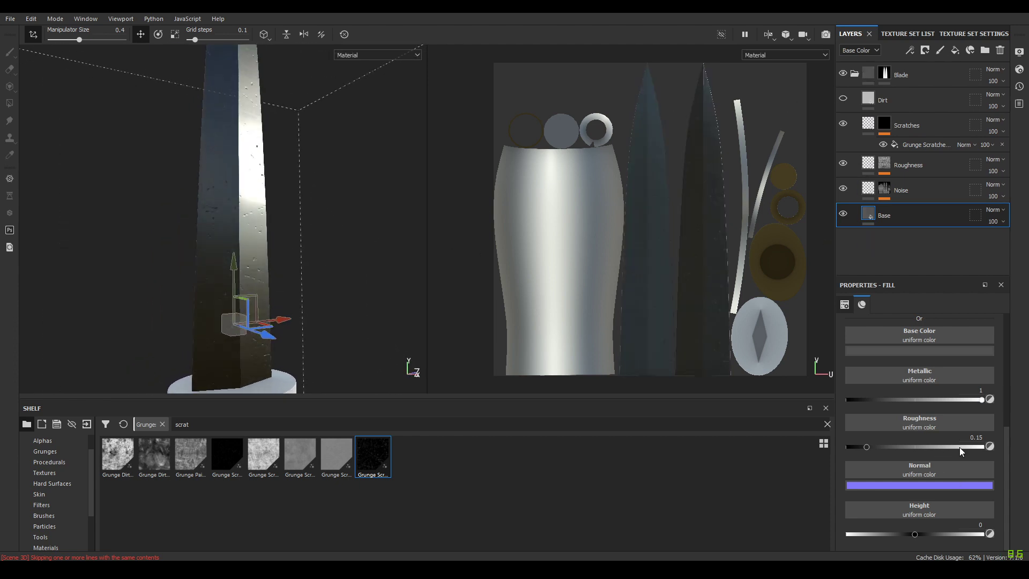
left_click(943, 351)
left_click_drag(1015, 431, 1015, 411)
mouse_move(314, 224)
left_mouse_down("alt")
mouse_move(110, 260)
mouse_move(163, 232)
mouse_move(58, 191)
mouse_move(258, 236)
mouse_move(397, 245)
mouse_move(414, 230)
left_mouse_up("alt")
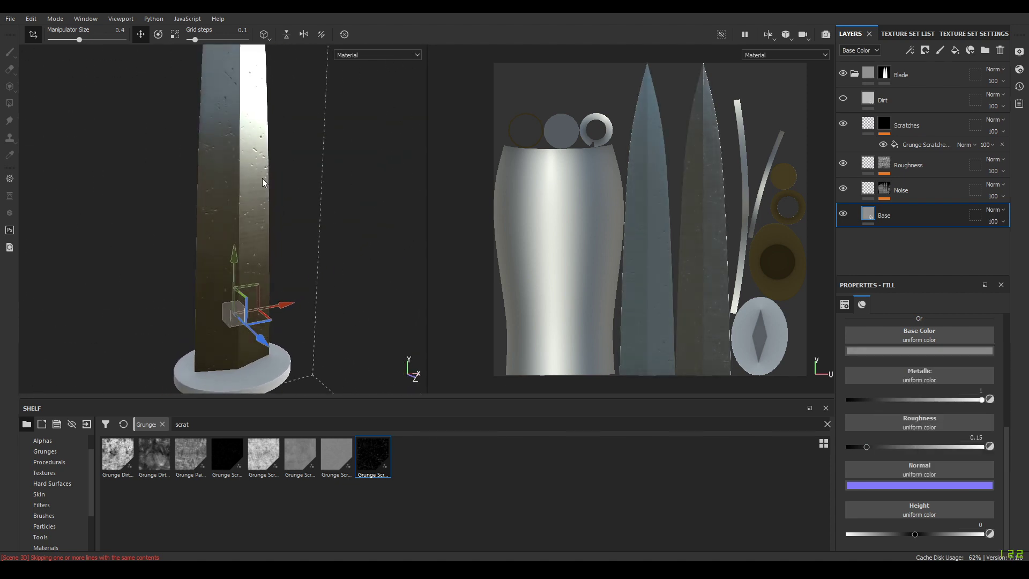
Make the Dirt layer visible and set its roughness to 1.
mouse_move(265, 183)
right_mouse_down("shift")
mouse_move(235, 185)
mouse_move(249, 186)
right_mouse_up("shift")
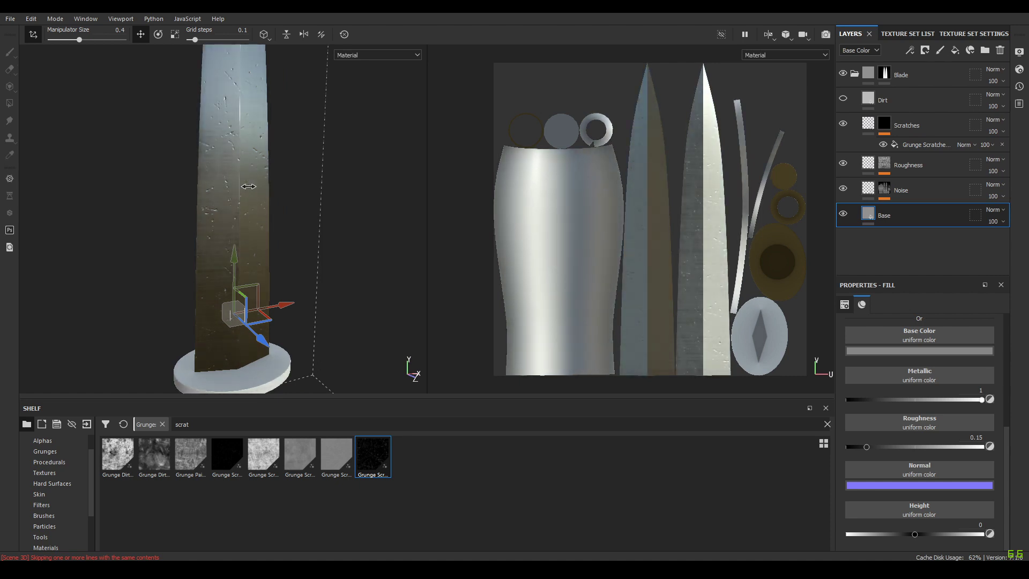
left_click_drag(248, 236, 275, 137, "alt")
middle_click_drag(259, 164, 252, 270, "alt")
left_click_drag(252, 270, 256, 284, "alt")
left_click(910, 100)
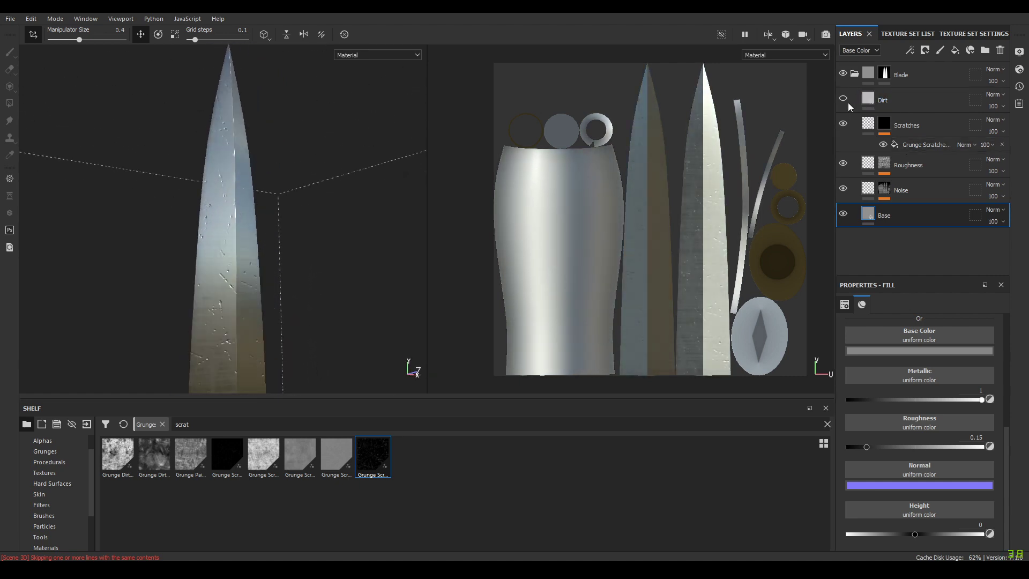
left_click(930, 413)
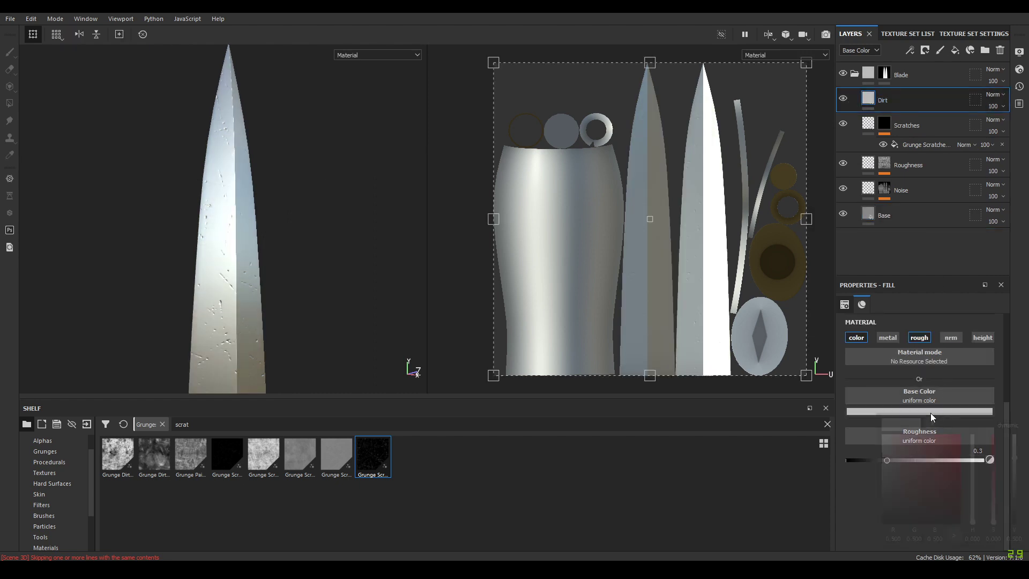
left_click_drag(895, 461, 994, 459)
Add a black mask to the Dirt layer and put a fill effect in that mask.
right_click(915, 107)
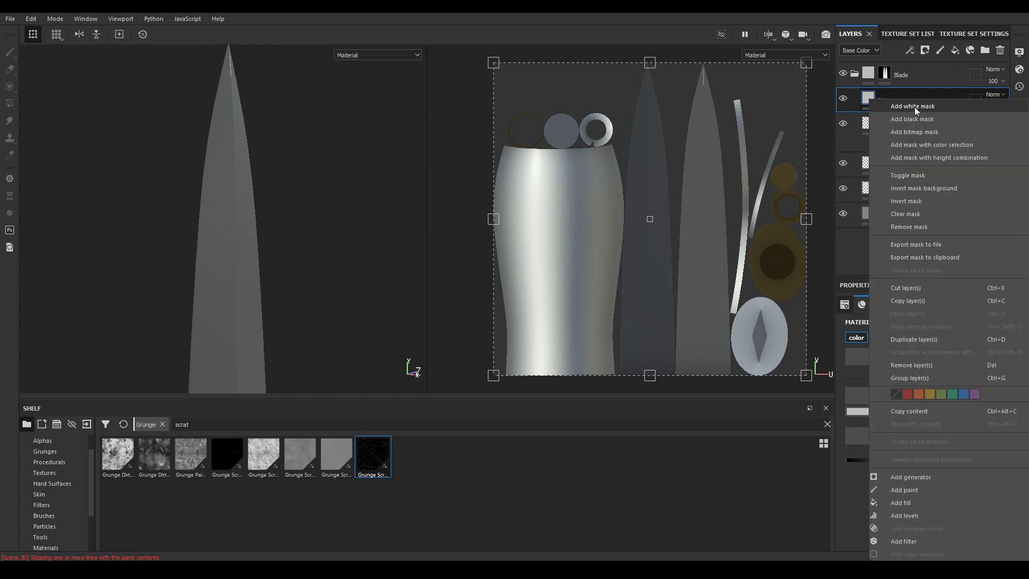
left_click(923, 118)
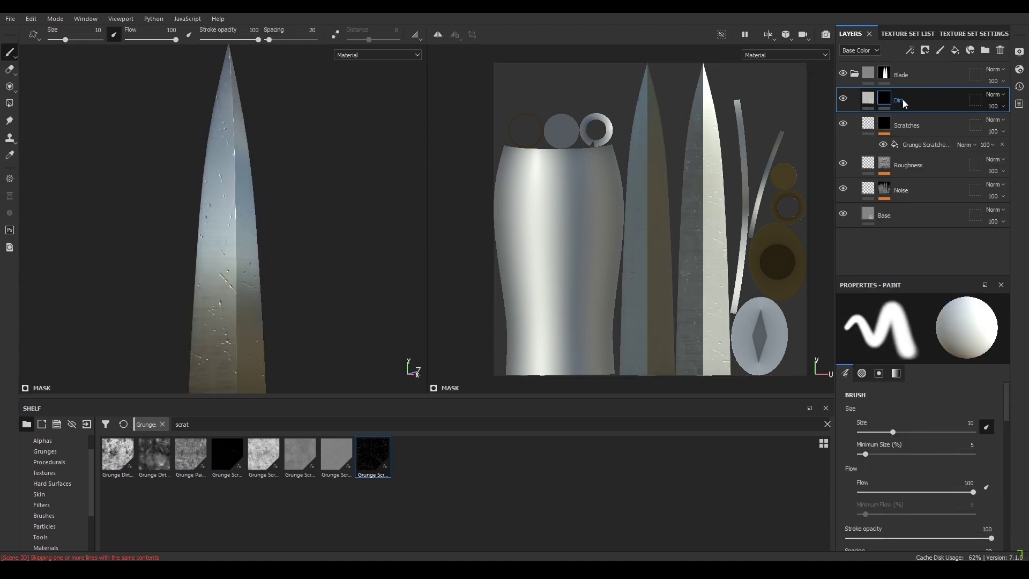
right_click(902, 99)
left_click(927, 501)
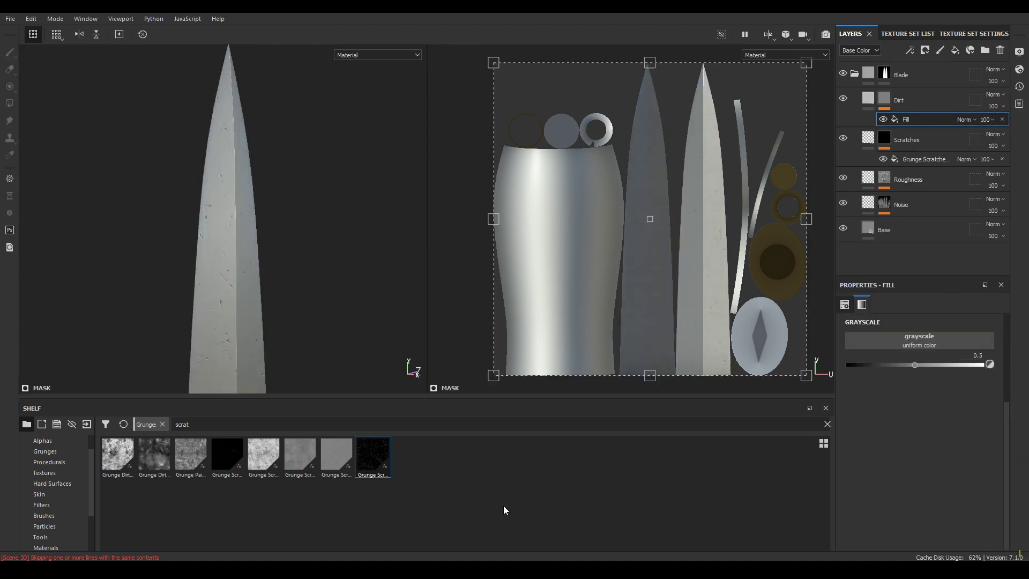
Search the grunges for dirt and assign Grunge Dirt Scratchy to the grayscale of the Dirt mask fill.
left_click(224, 423)
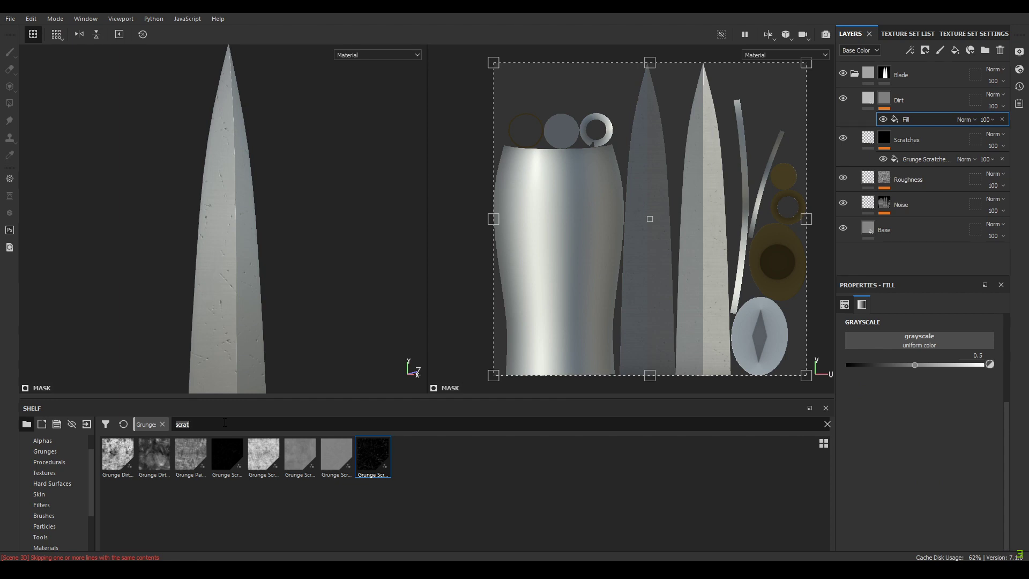
key("BackSpace")
key("BackSpace")
key("BackSpace")
key("BackSpace")
key("BackSpace")
type("dirt")
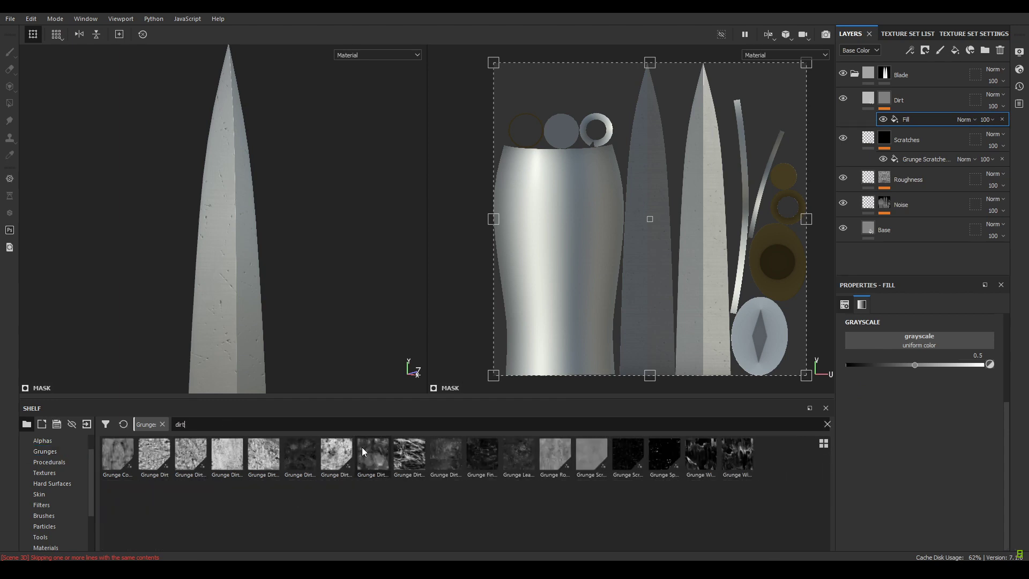
mouse_move(363, 448)
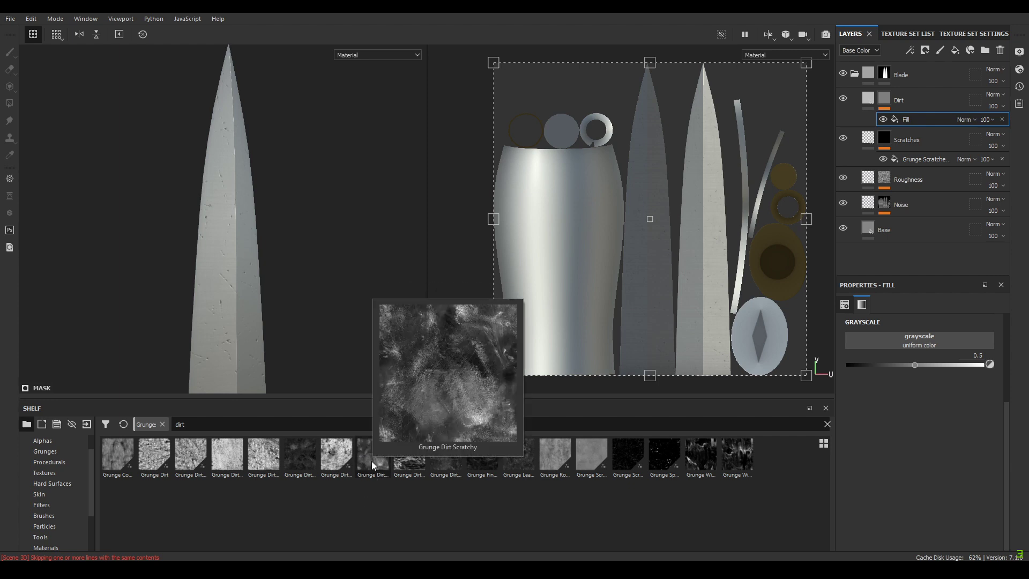
left_click_drag(371, 461, 910, 341)
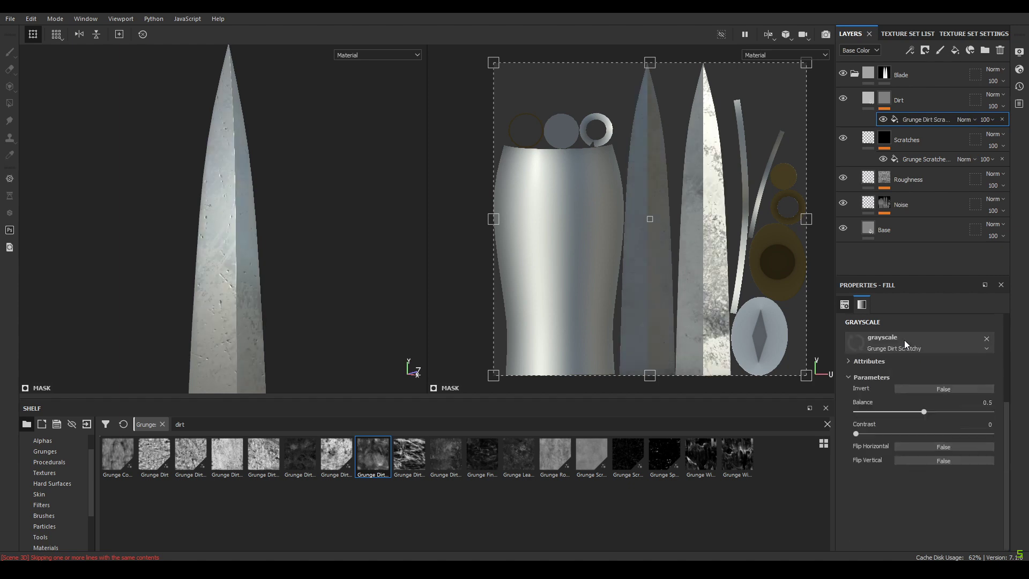
Set the Balance of the Grunge Dirt Scratchy fill to 0.4.
left_click_drag(284, 156, 306, 203, "alt")
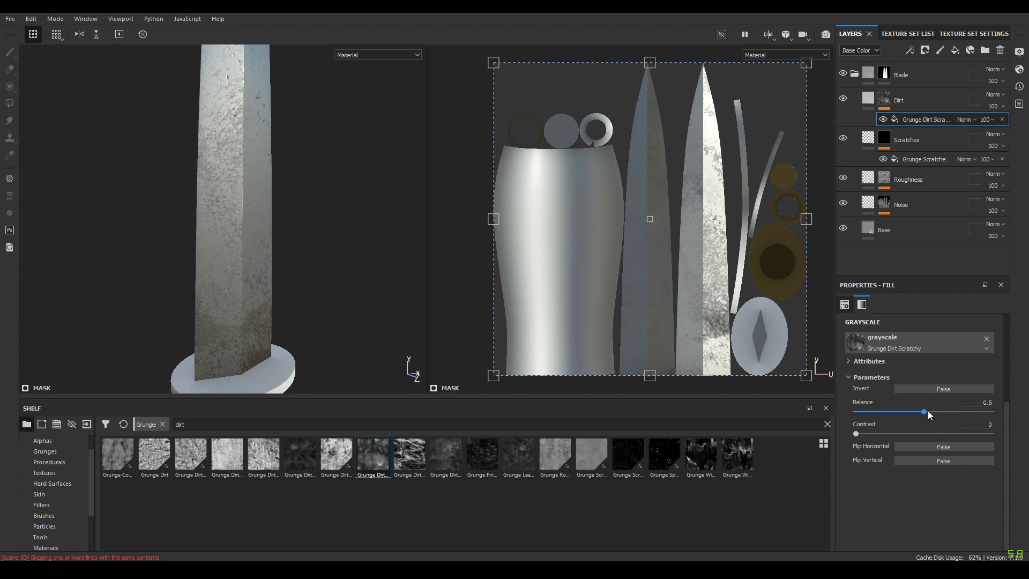
left_click_drag(927, 411, 906, 410)
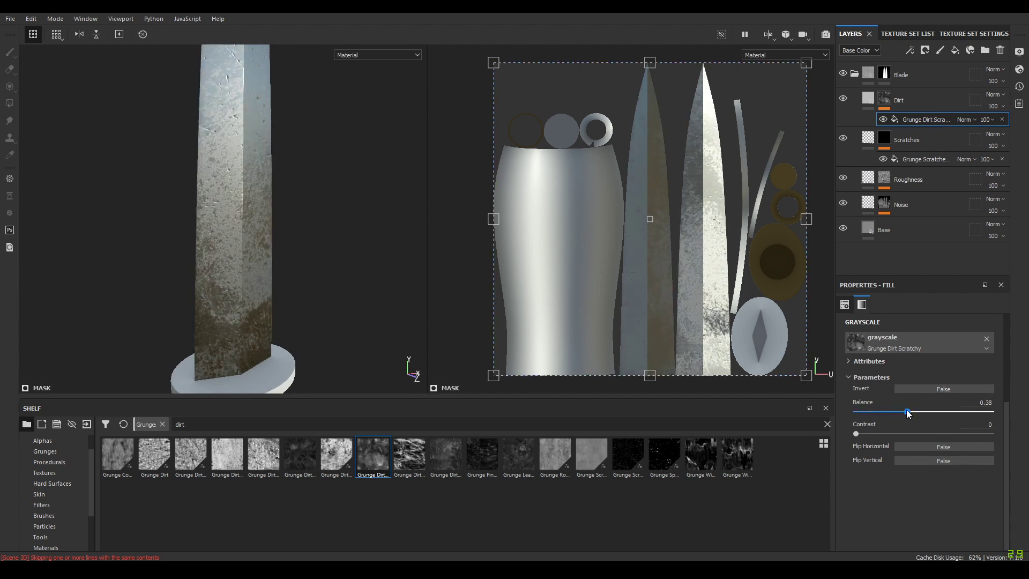
left_click(985, 402)
type("4")
key("Return")
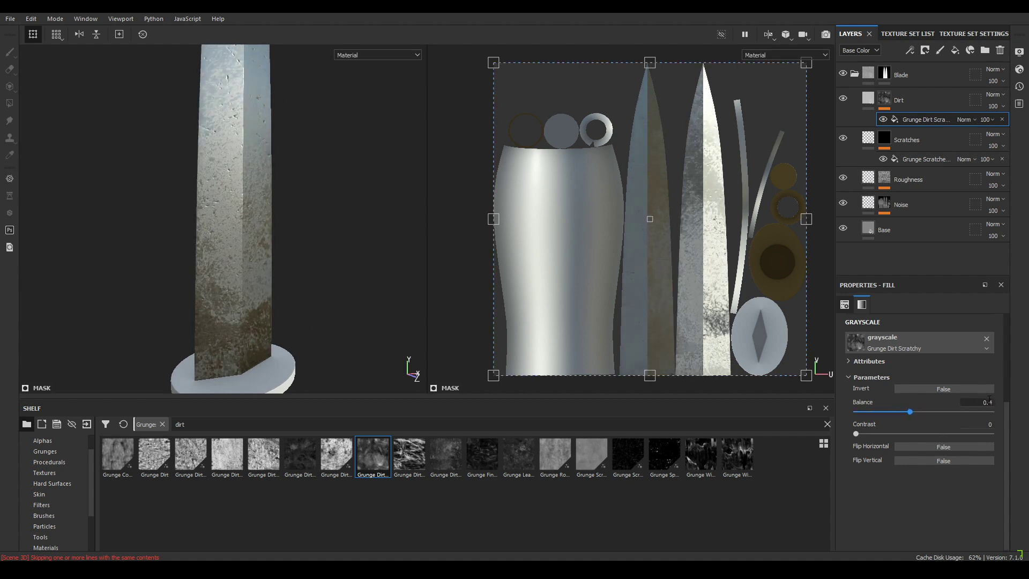
Set the Dirt mask fill to Tri-planar projection with a UV scale of 3.
scroll(964, 385, "up", 3)
left_click(911, 342)
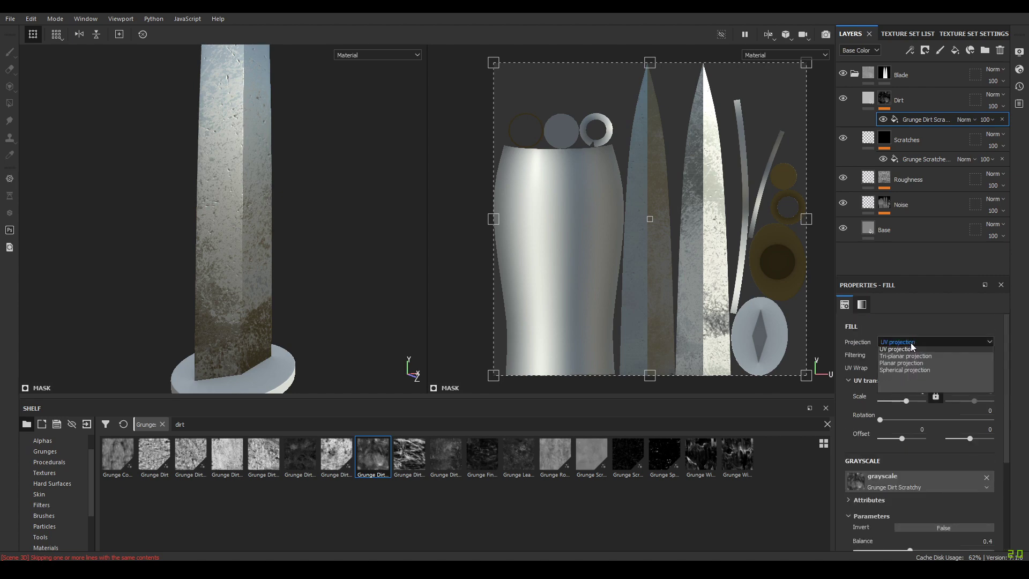
left_click(914, 364)
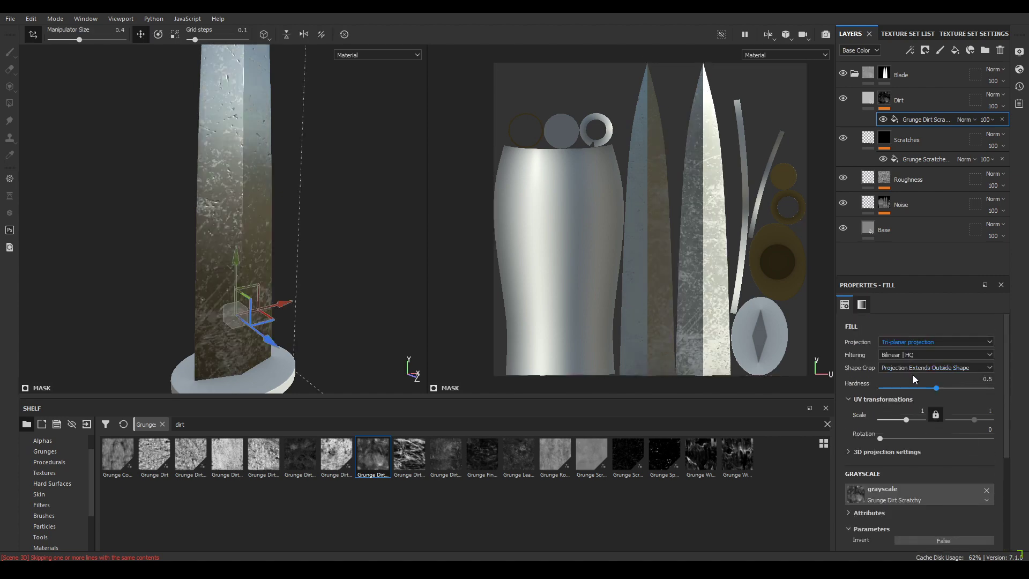
left_click(917, 409)
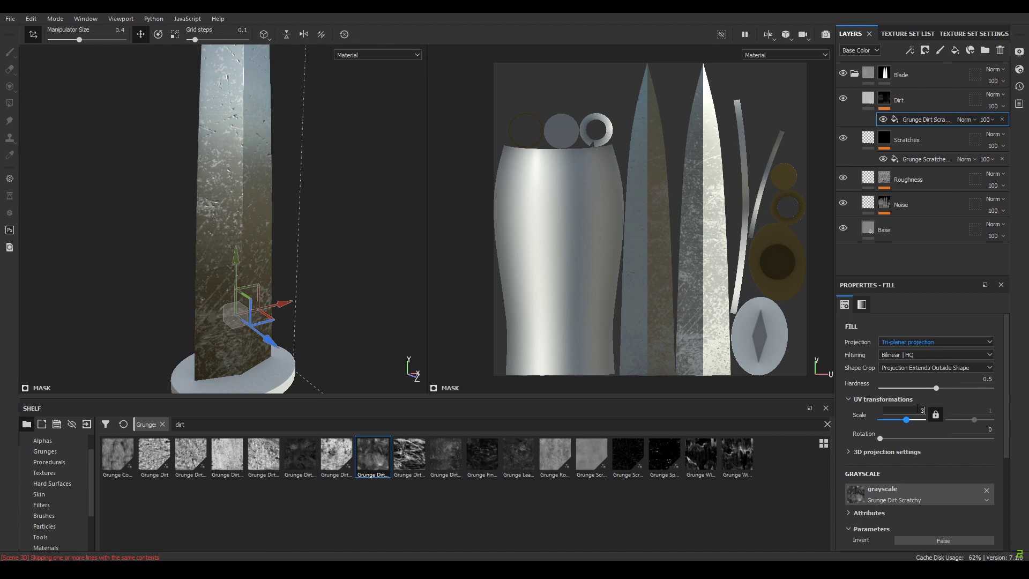
key("Return")
Set the Dirt layer's base color to a very dark reddish brown.
left_click_drag(248, 190, 316, 243, "alt")
left_click(880, 101)
left_click(903, 122)
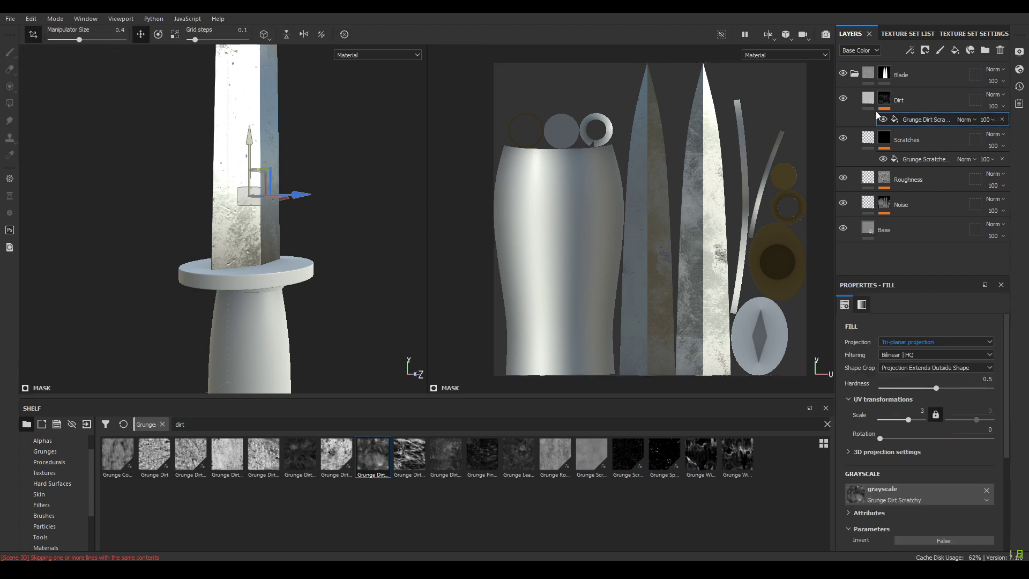
key("Delete")
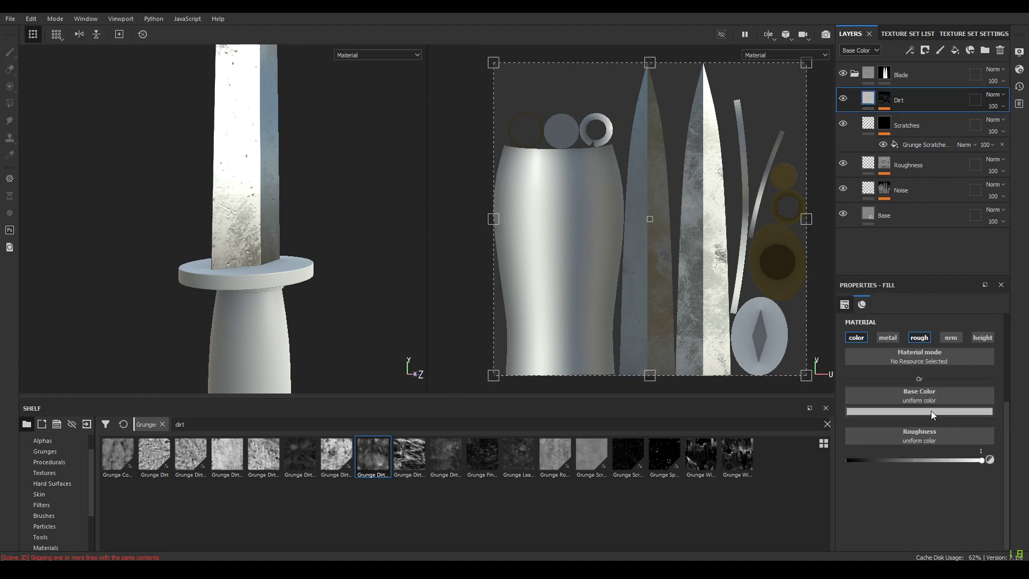
left_click(930, 411)
left_click_drag(1016, 457, 1017, 513)
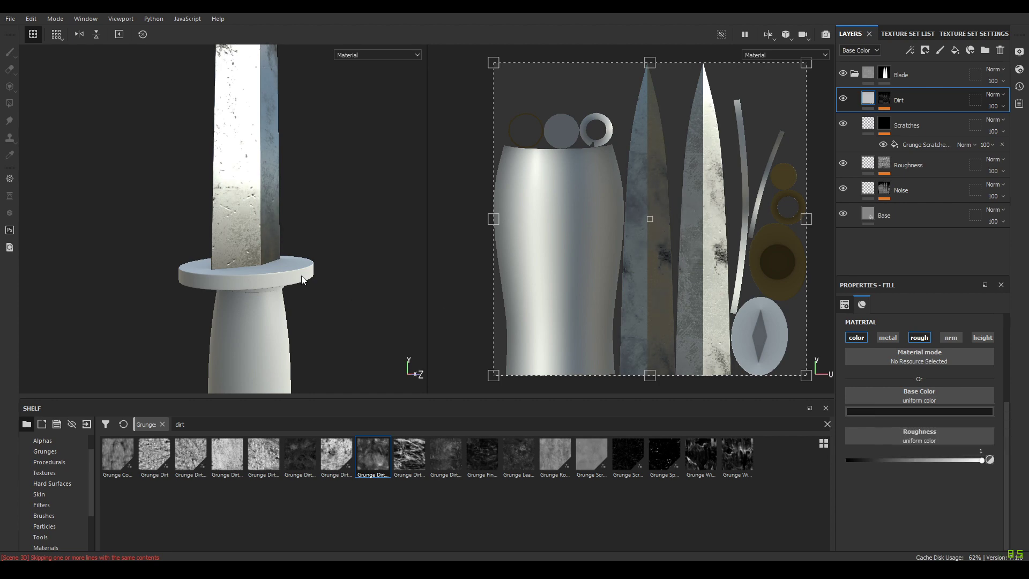
left_click_drag(304, 278, 165, 251, "alt")
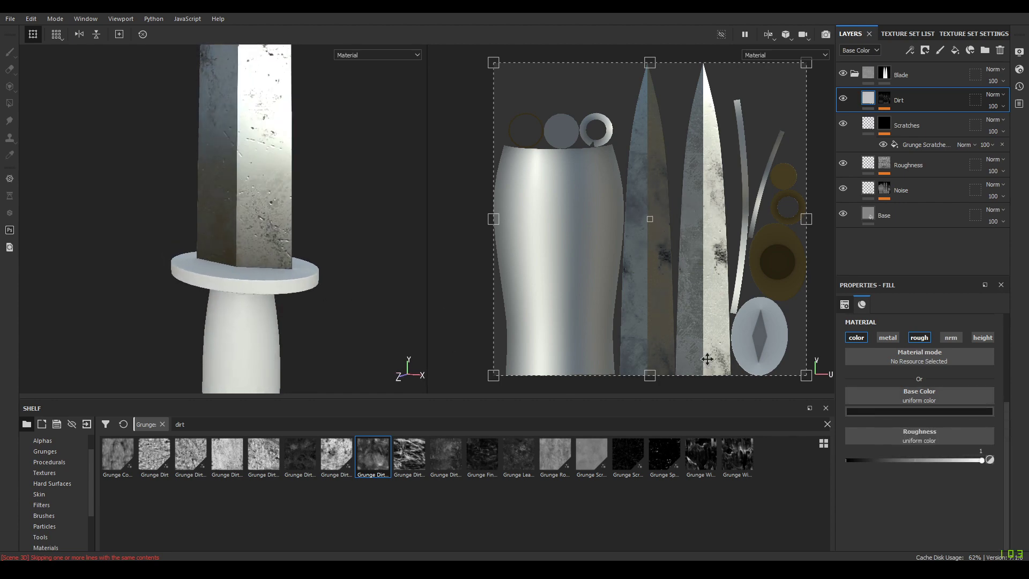
left_click_drag(245, 223, 267, 271, "alt")
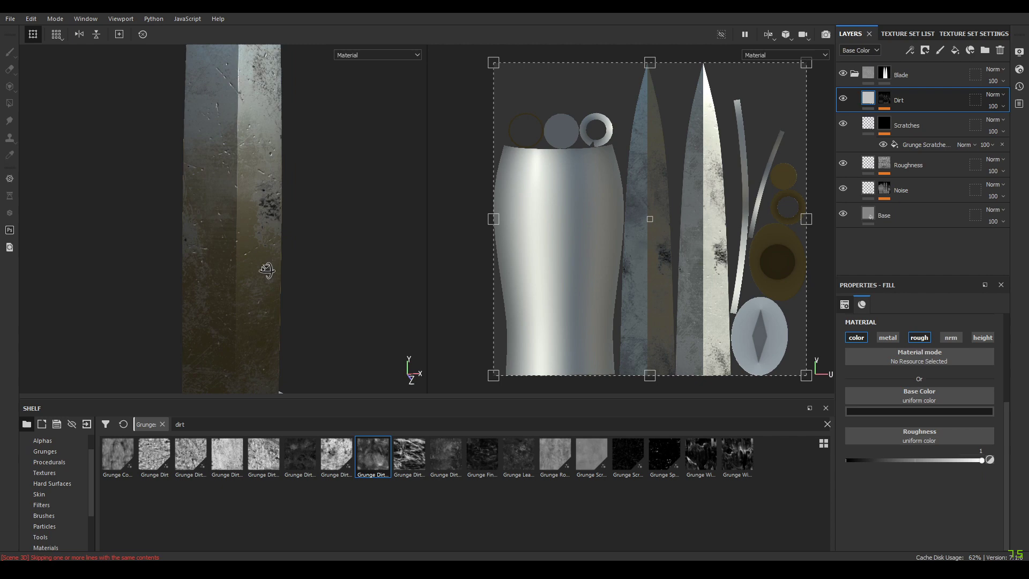
left_click(988, 411)
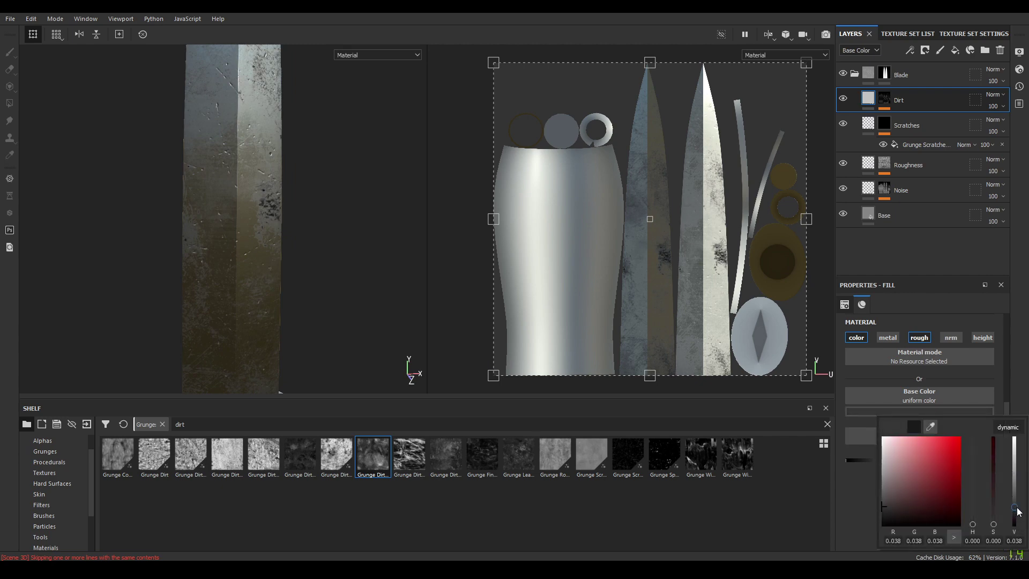
mouse_move(1016, 516)
left_mouse_down()
mouse_move(994, 518)
mouse_move(1014, 505)
left_mouse_up()
left_click(921, 257)
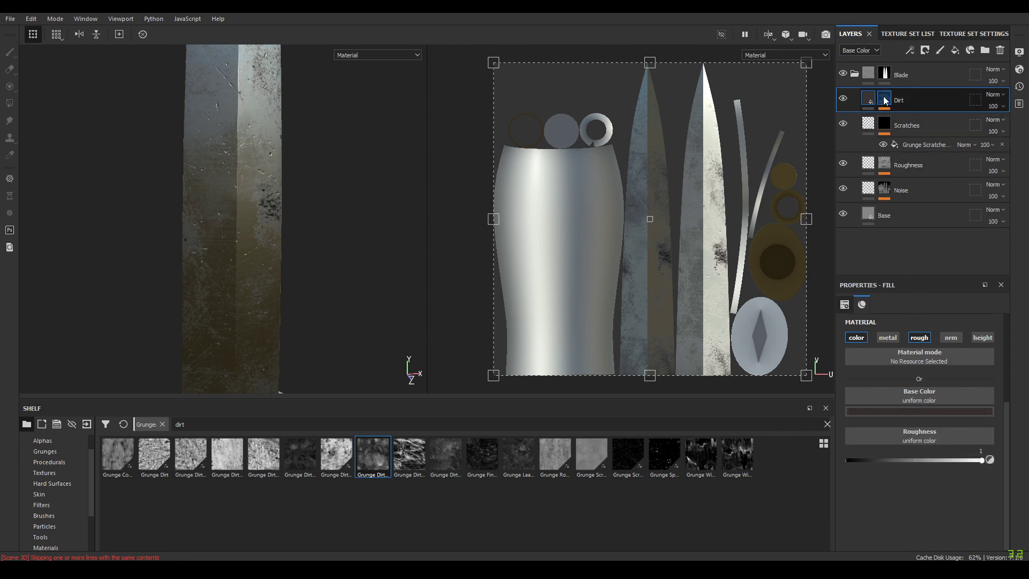
mouse_move(219, 174)
left_mouse_down("alt")
mouse_move(185, 176)
mouse_move(214, 174)
left_mouse_up("alt")
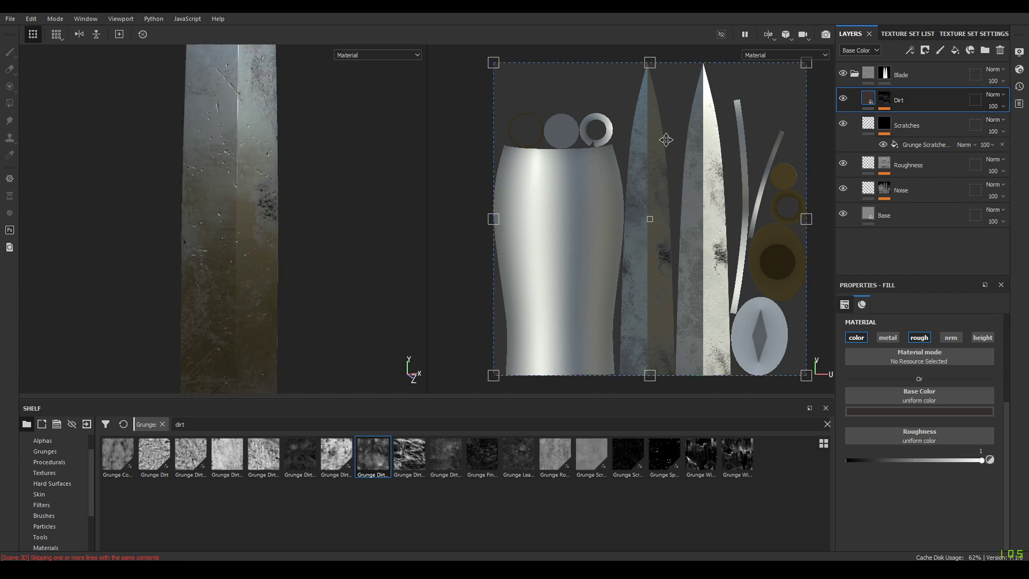
Set the opacity of the Grunge Dirt Scratchy fill in the Dirt mask to 30.
left_click(882, 99)
left_click(928, 122)
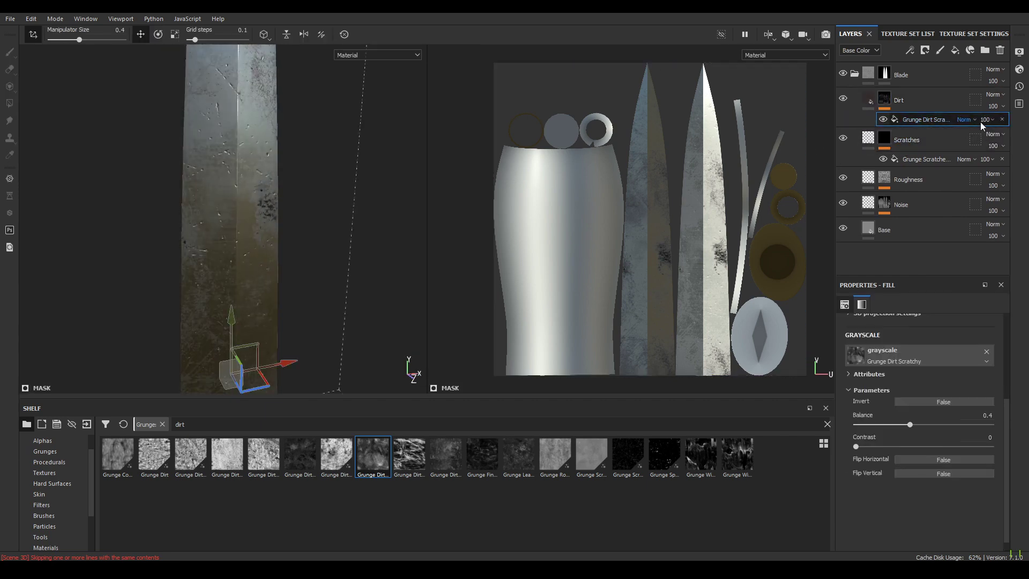
left_click(986, 119)
mouse_move(1012, 140)
left_mouse_down()
mouse_move(979, 140)
mouse_move(1009, 143)
left_mouse_up()
scroll(335, 174, "down", 3)
left_click_drag(336, 174, 502, 174, "alt")
left_click(986, 119)
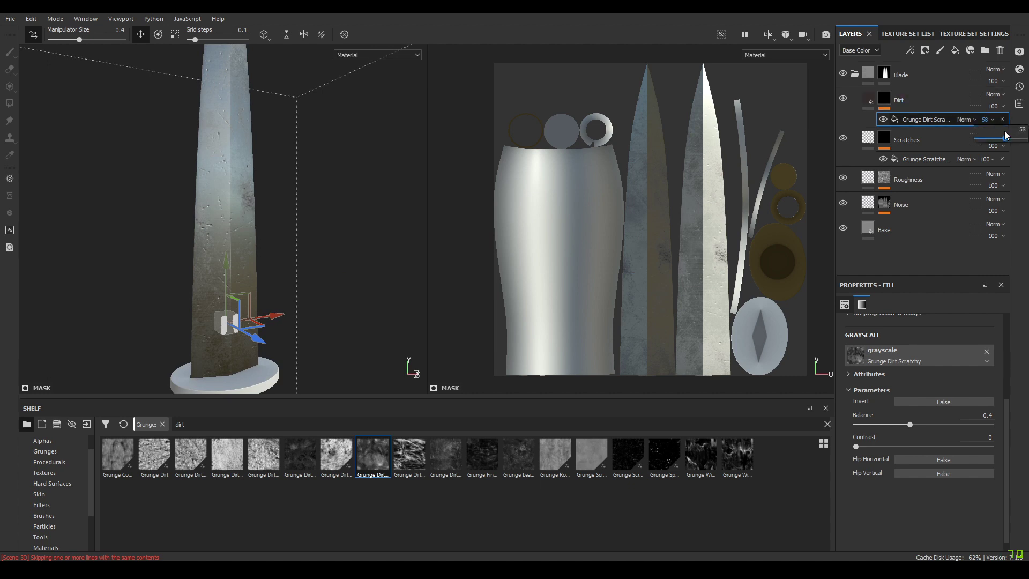
type("30")
key("Return")
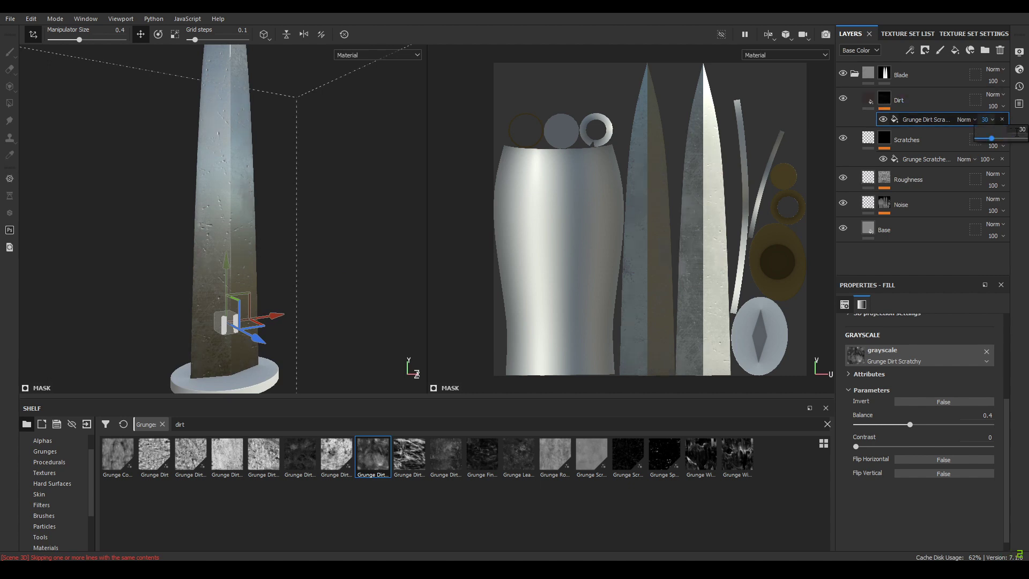
left_click_drag(396, 172, 419, 164, "alt")
right_click_drag(418, 164, 282, 173, "alt")
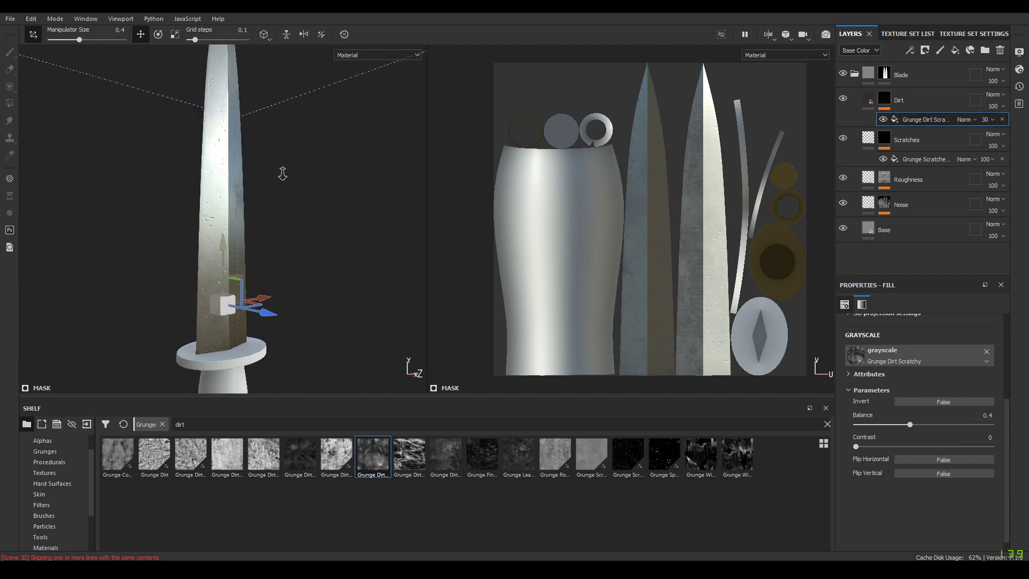
left_click_drag(282, 173, 257, 156, "alt")
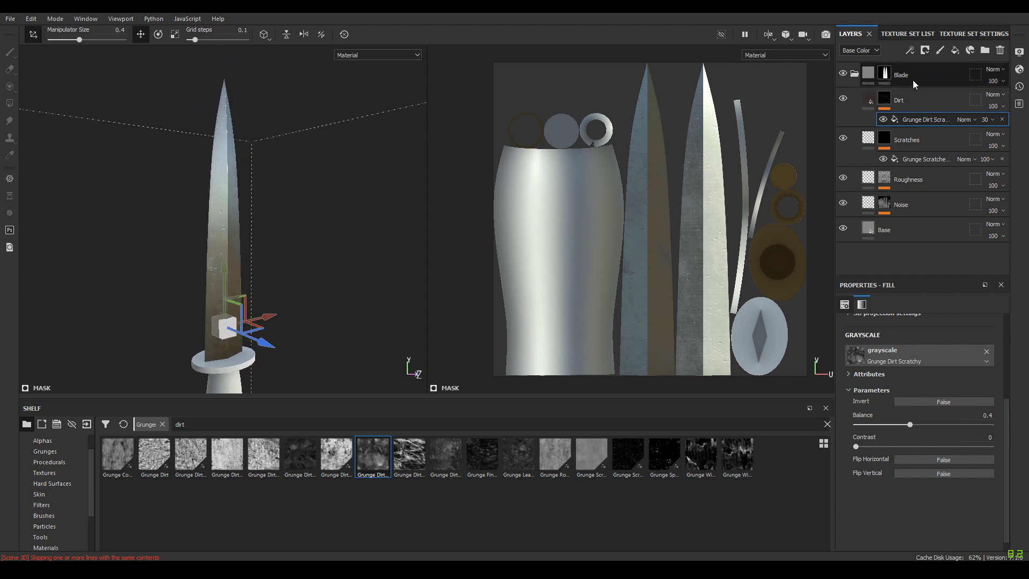
Add a fill layer named Edge Wear above Dirt, with only its color and roughness channels enabled.
left_click(916, 95)
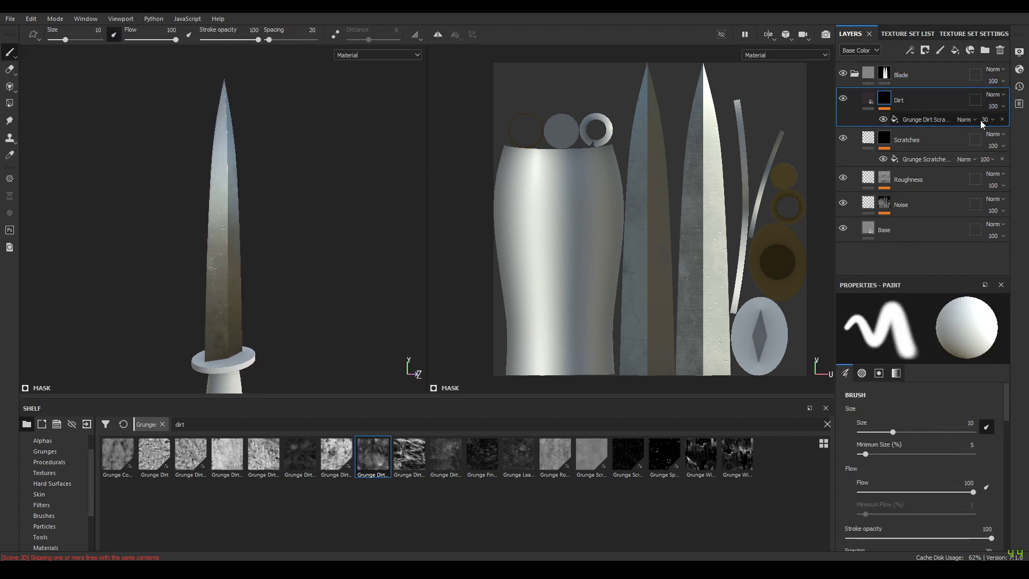
left_click(954, 50)
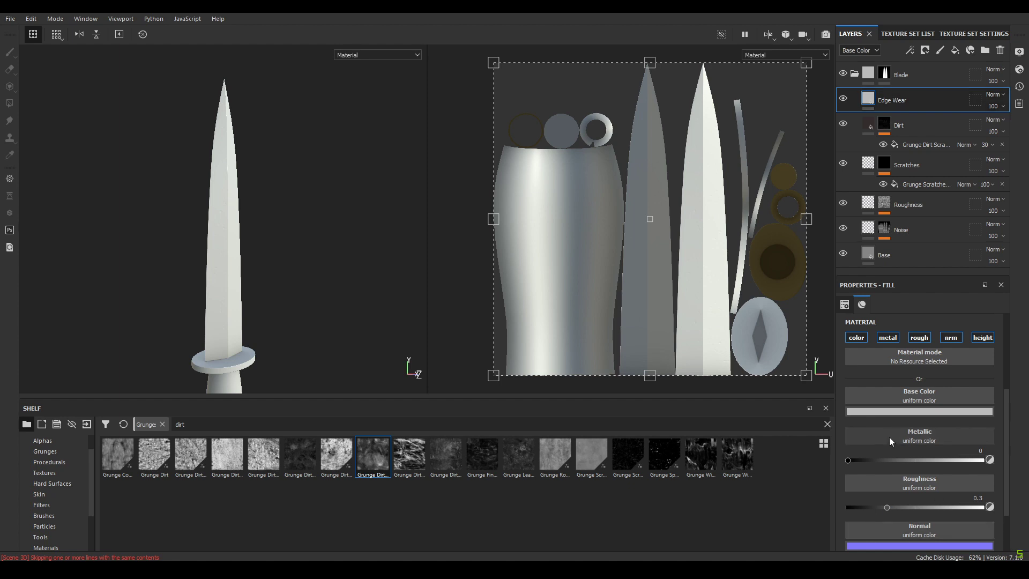
left_click(950, 337)
left_click(982, 337)
left_click(887, 337)
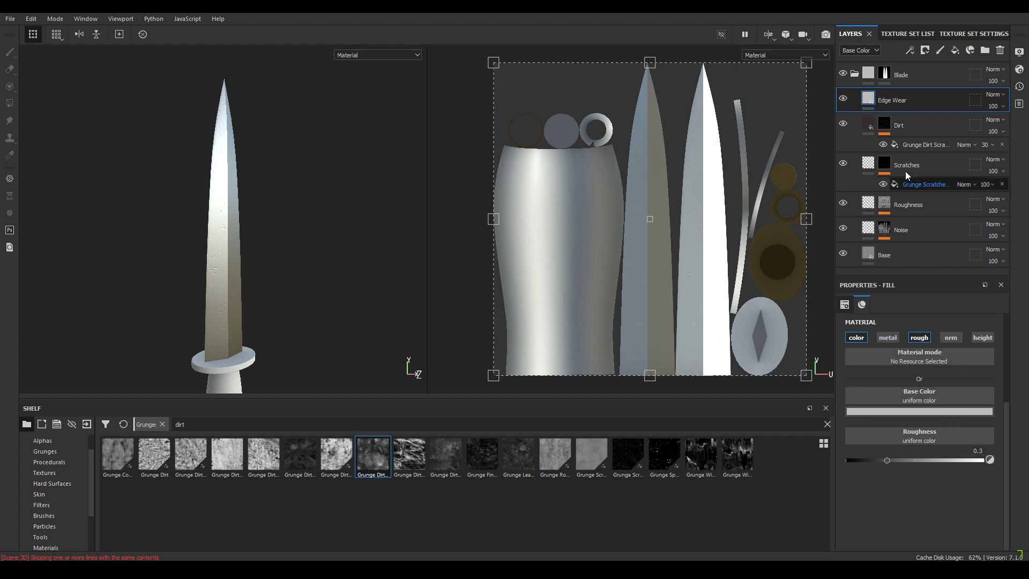
Add a black mask to the Edge Wear layer and apply a Metal Edge Wear generator to that mask.
right_click(895, 98)
left_click(917, 120)
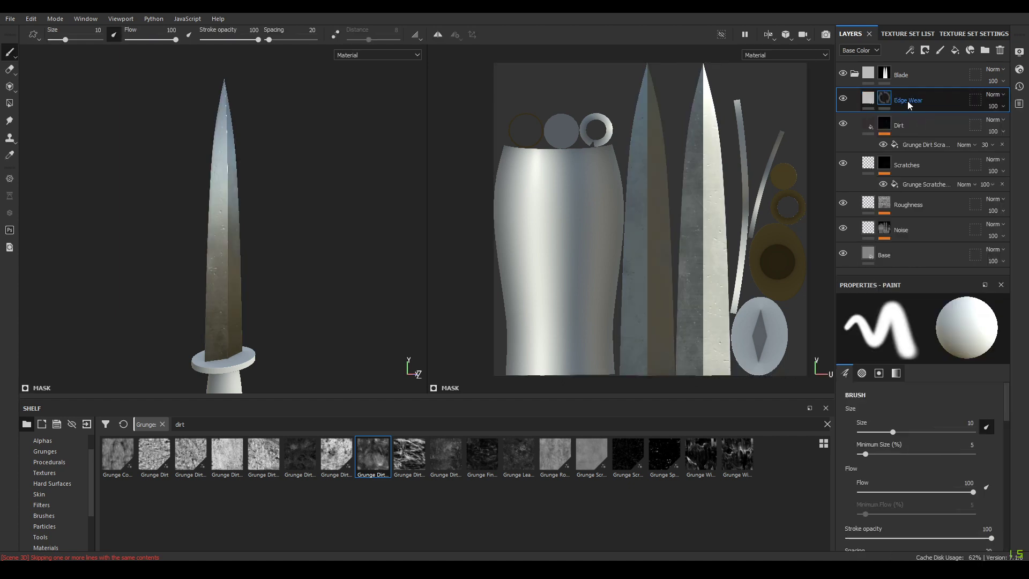
right_click(907, 101)
left_click(911, 480)
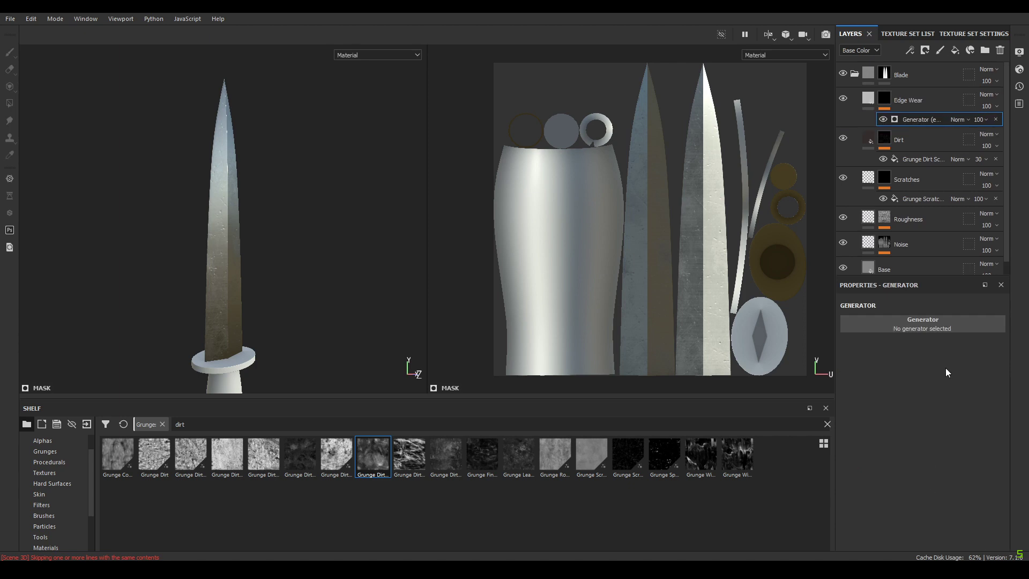
left_click(923, 328)
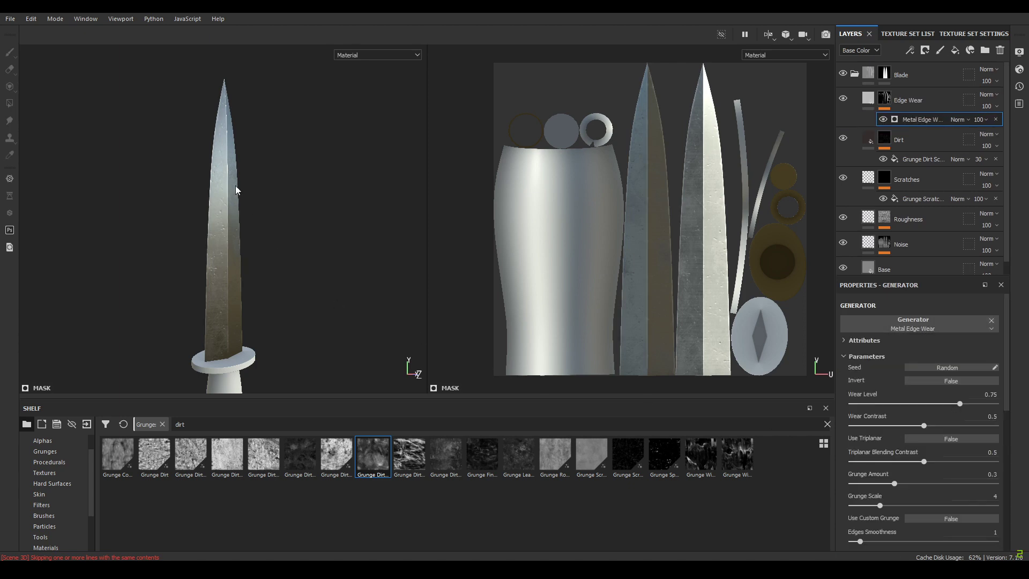
Turn on Use Triplanar for the Metal Edge Wear generator.
key("super")
key("super")
right_click_drag(227, 179, 292, 364, "alt")
left_click_drag(292, 365, 359, 301, "alt")
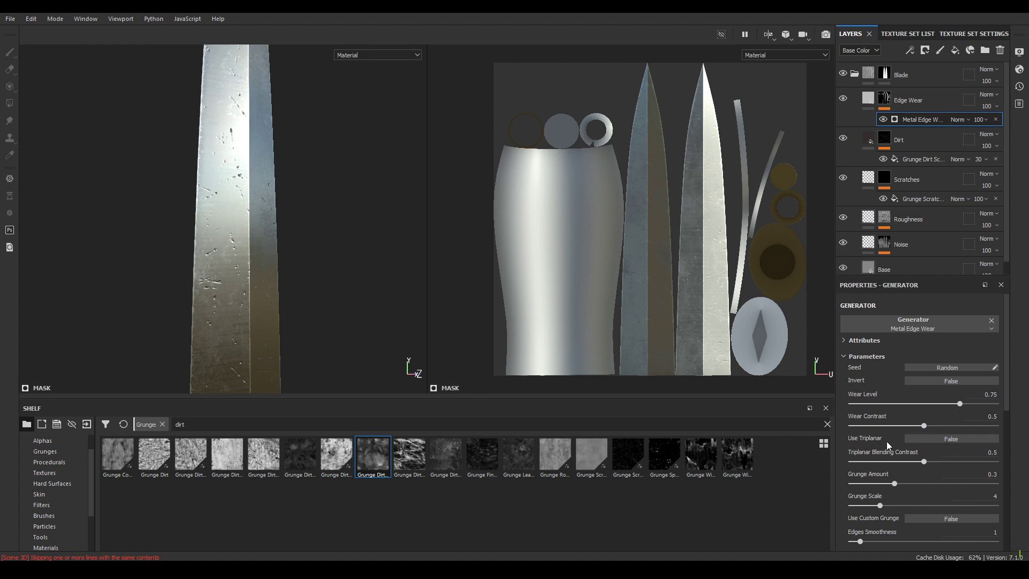
left_click(940, 442)
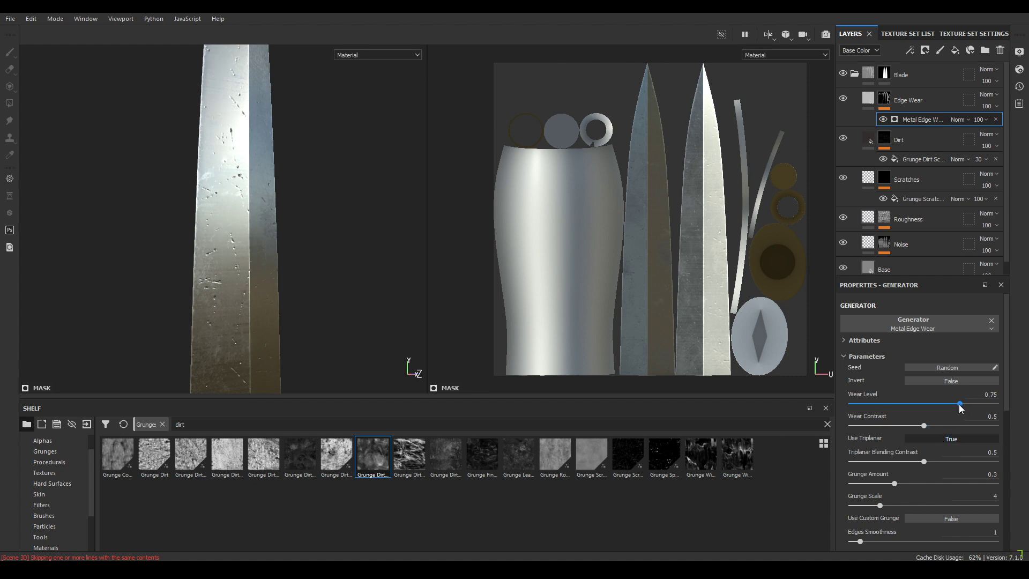
Try a Wear Level of about 0.8 on the Metal Edge Wear generator and set it back to 0.75.
left_click_drag(959, 404, 970, 405)
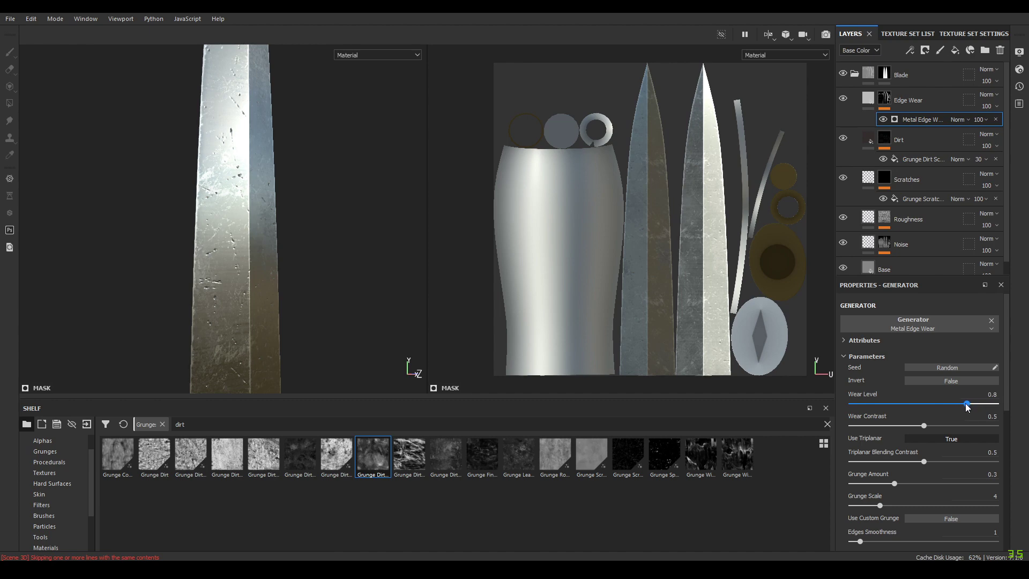
left_click(981, 397)
type("5")
left_click_drag(219, 252, 319, 66, "alt")
left_click_drag(330, 292, 312, 243, "alt")
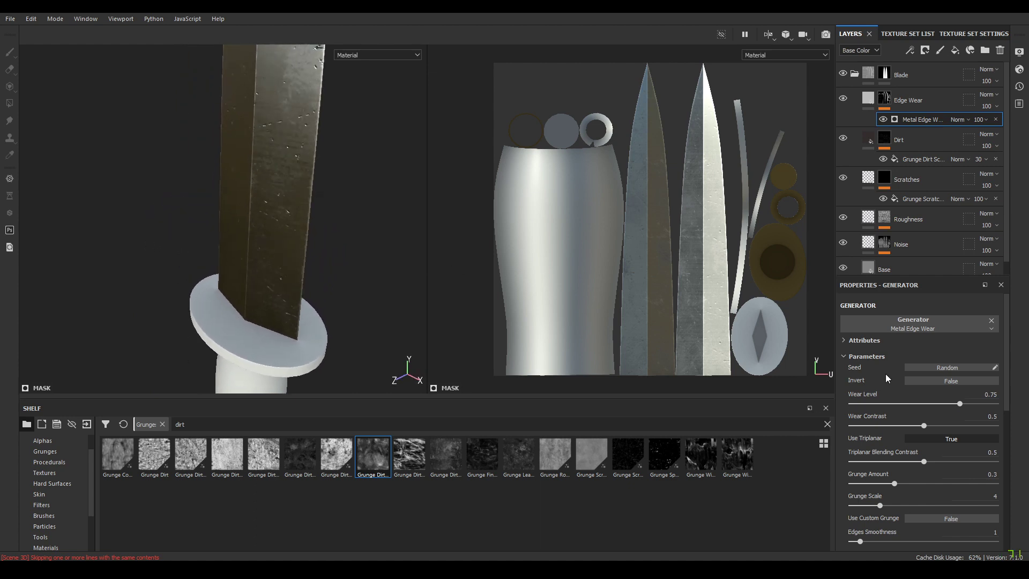
left_click_drag(144, 249, 292, 223, "alt")
Set the Edge Wear fill layer to Tri-planar projection.
left_click(874, 101)
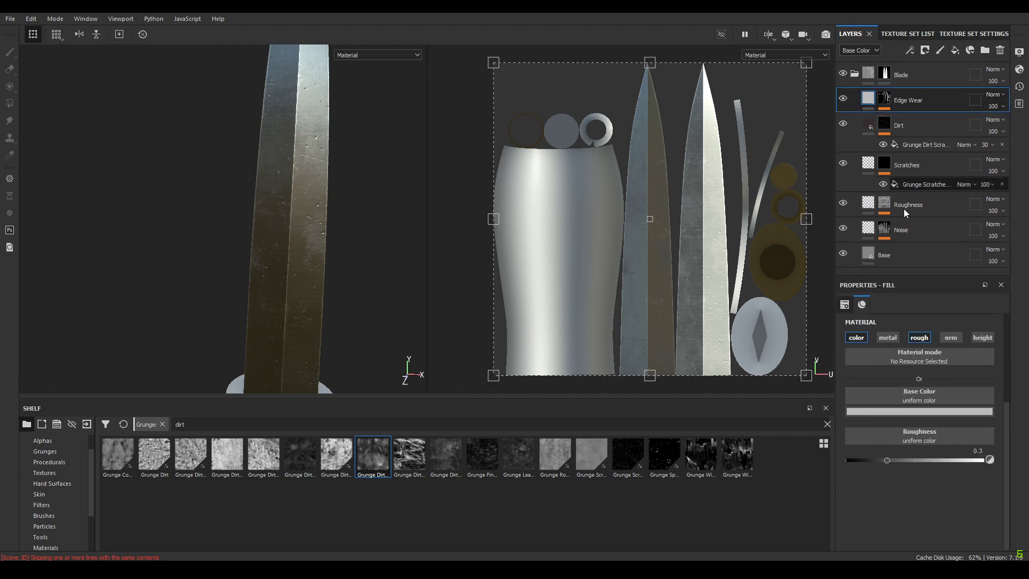
left_click(902, 342)
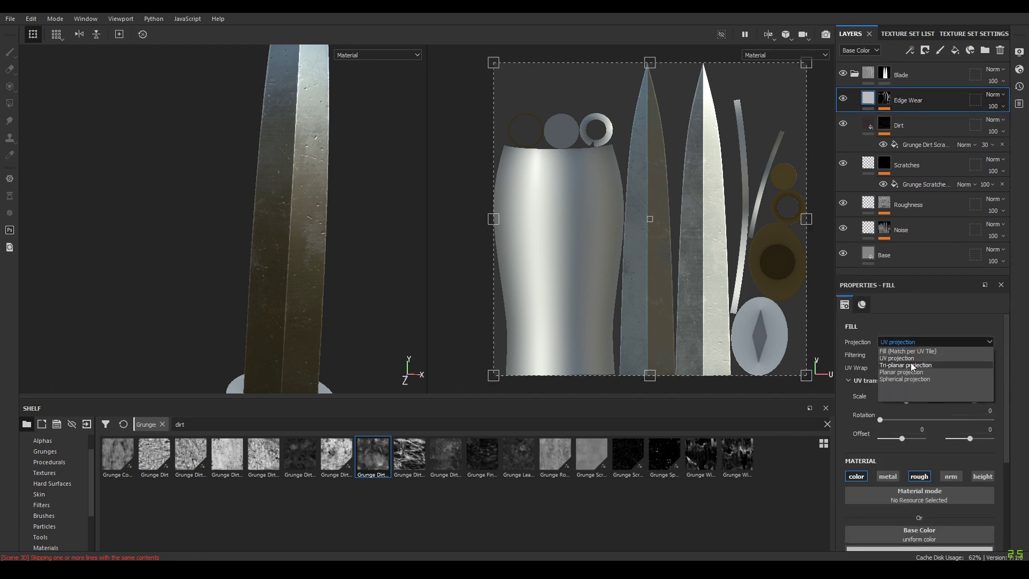
left_click(909, 366)
left_click_drag(182, 243, 292, 197, "alt")
middle_click_drag(293, 198, 275, 245, "alt")
scroll(319, 278, "up", 3)
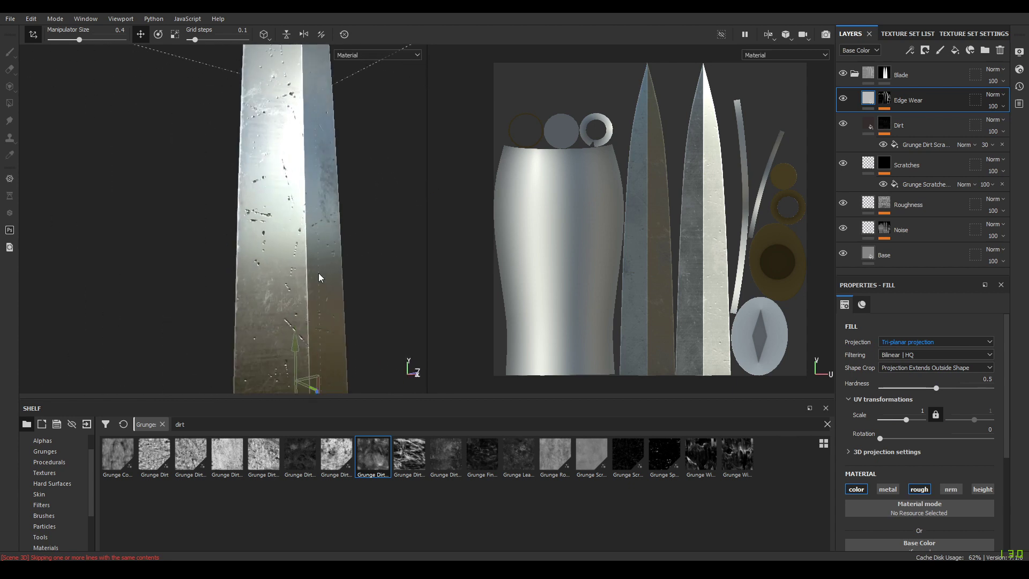
Enable the height channel on the Edge Wear layer and set its height to -0.01.
left_click_drag(319, 278, 172, 266, "alt")
right_click_drag(172, 267, 390, 343, "alt")
left_click_drag(390, 343, 414, 288, "alt")
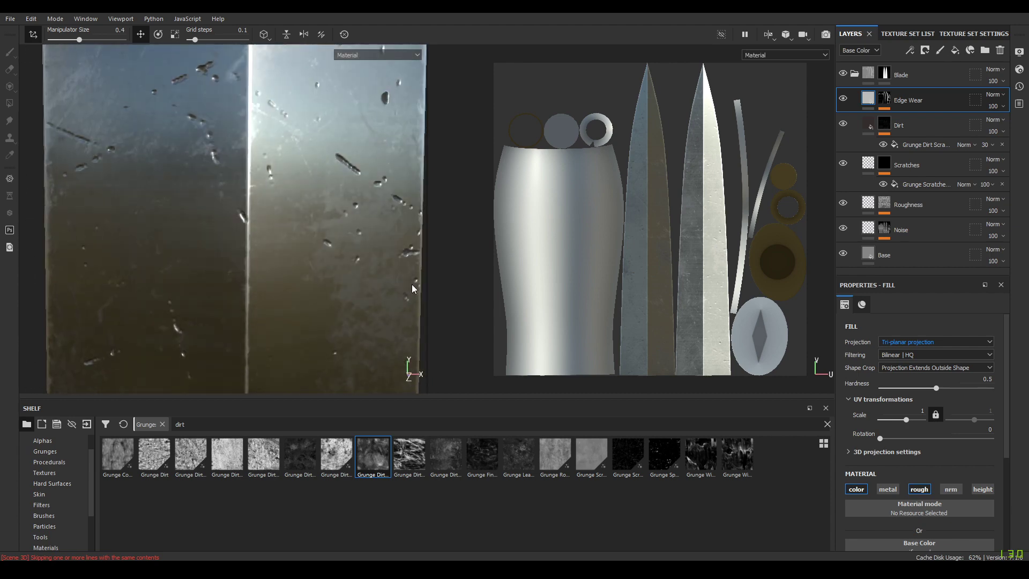
left_click(982, 490)
scroll(982, 491, "down", 3)
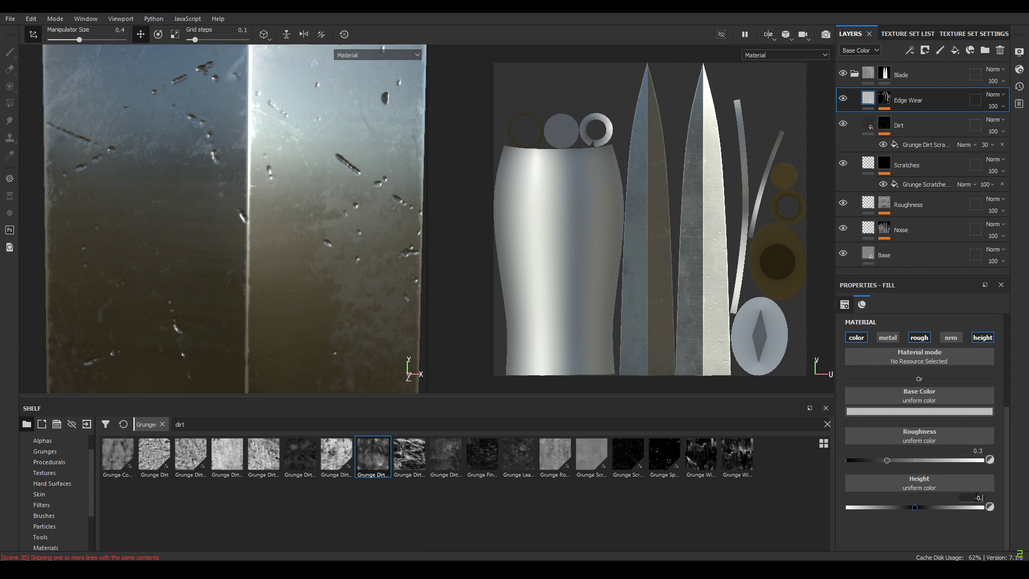
left_click(975, 495)
type("-0.01")
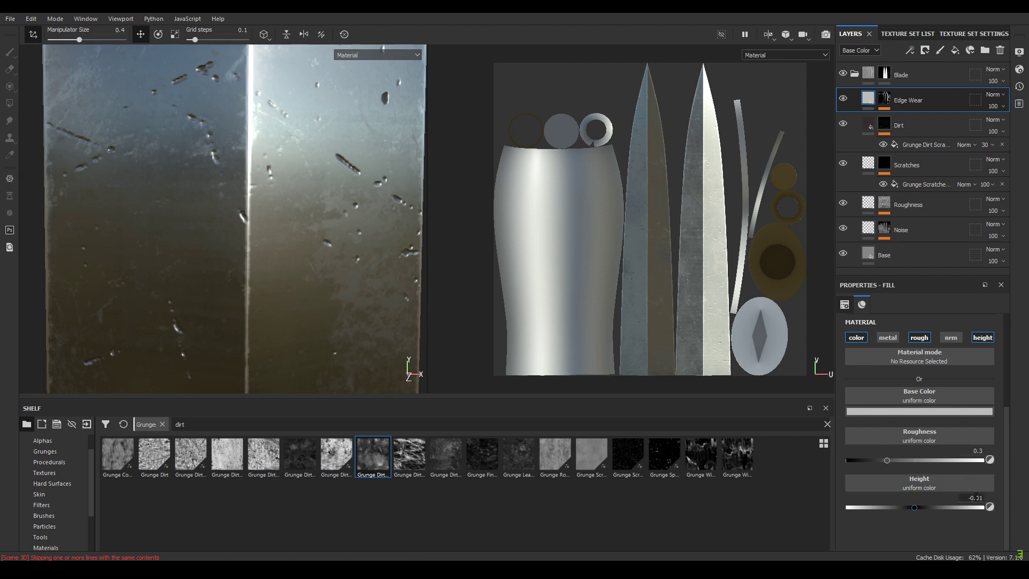
Set the Edge Wear layer's roughness to 0.6.
left_click_drag(363, 247, 365, 349, "alt")
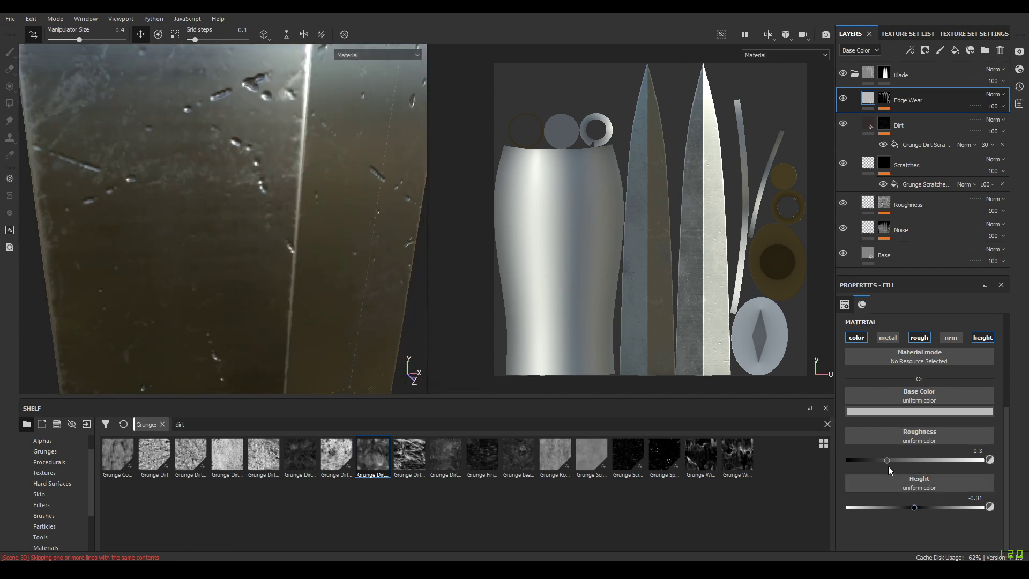
left_click_drag(888, 461, 946, 461)
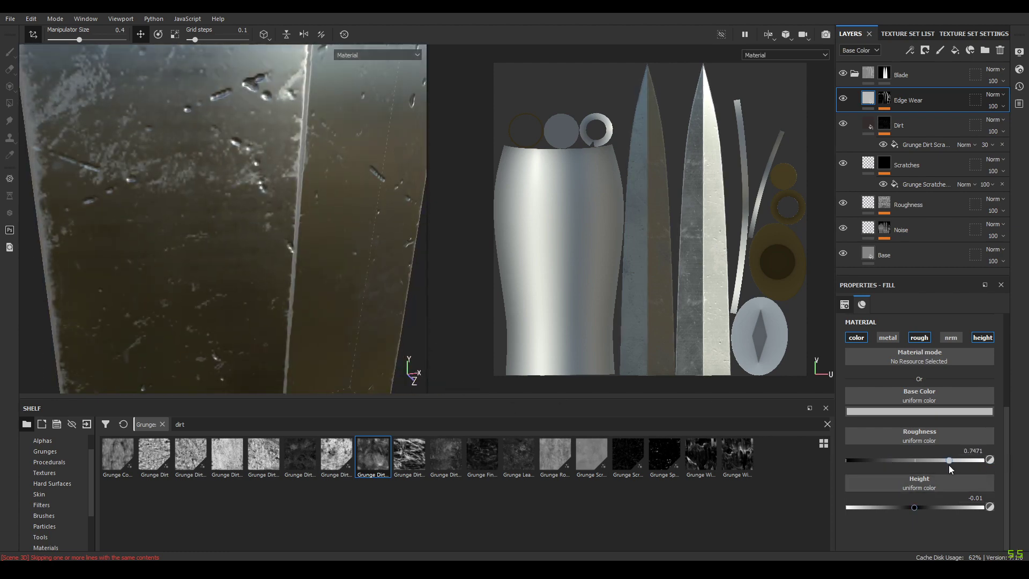
left_click(972, 450)
key("Return")
Examine the edge wear on the blade's faces and edges up to the tip.
left_click_drag(406, 237, 300, 281, "alt")
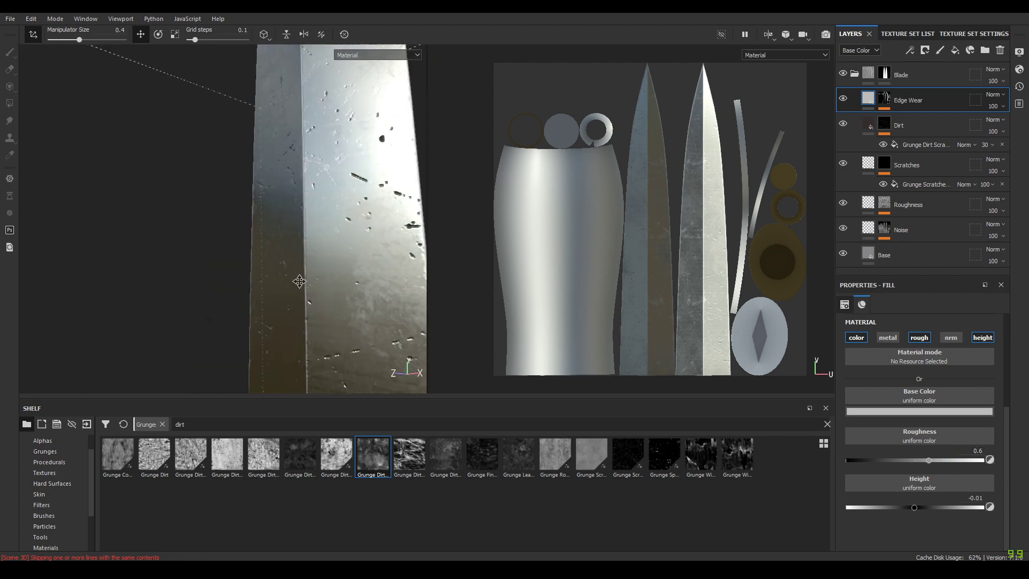
middle_click_drag(299, 281, 278, 106, "alt")
right_click_drag(278, 105, 260, 138, "alt")
middle_click_drag(308, 316, 314, 174, "alt")
left_click_drag(313, 175, 343, 292, "alt")
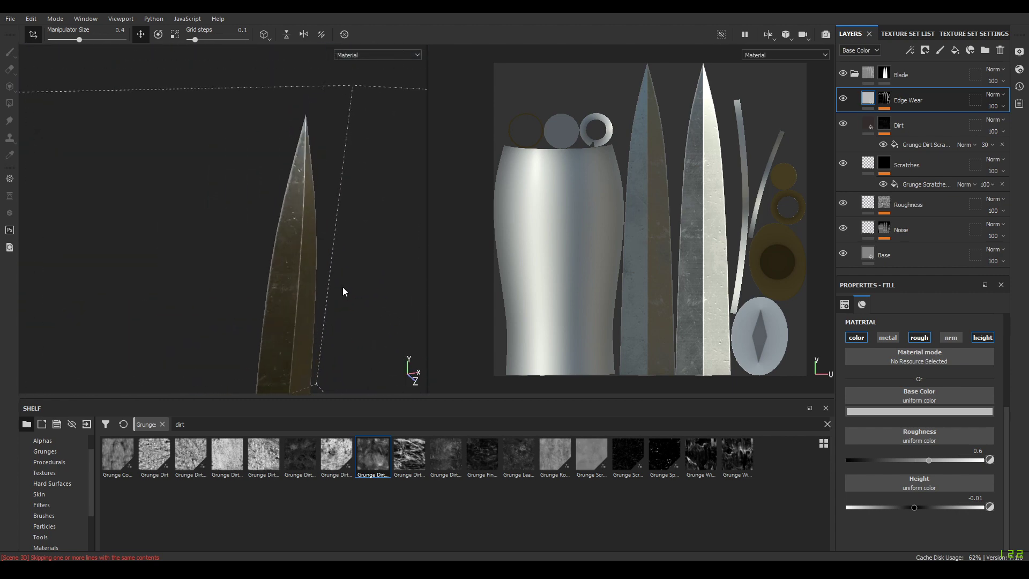
right_click_drag(343, 291, 409, 308, "alt")
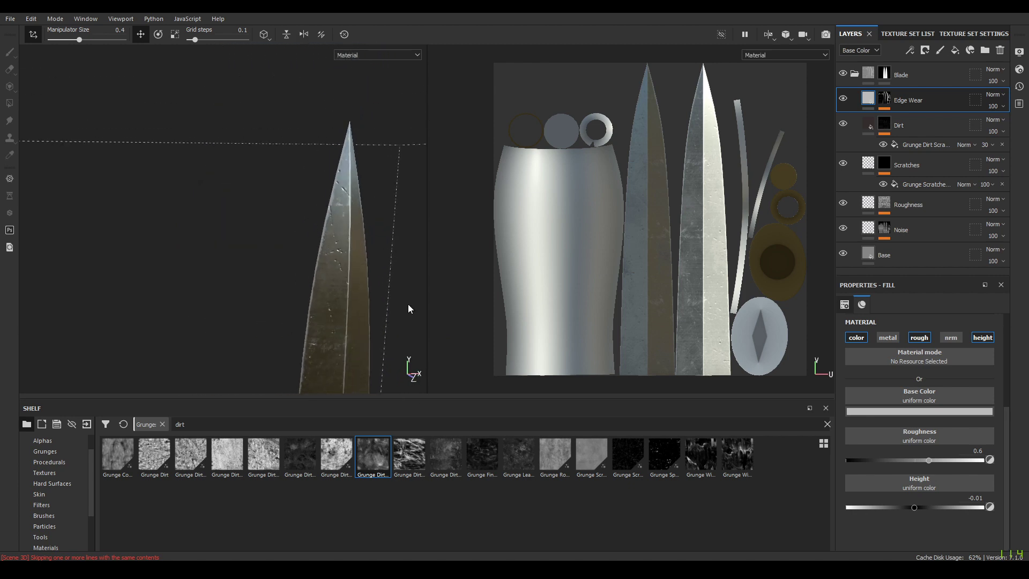
middle_click_drag(409, 308, 343, 190, "alt")
mouse_move(324, 375)
middle_mouse_down("alt")
mouse_move(324, 232)
mouse_move(351, 192)
mouse_move(349, 204)
middle_mouse_up("alt")
Collapse the Blade folder in the layer stack and bring the whole blade into view.
left_click(854, 74)
mouse_move(305, 225)
left_mouse_down("alt")
mouse_move(277, 274)
mouse_move(314, 262)
left_mouse_up("alt")
left_click_drag(273, 212, 278, 211, "alt")
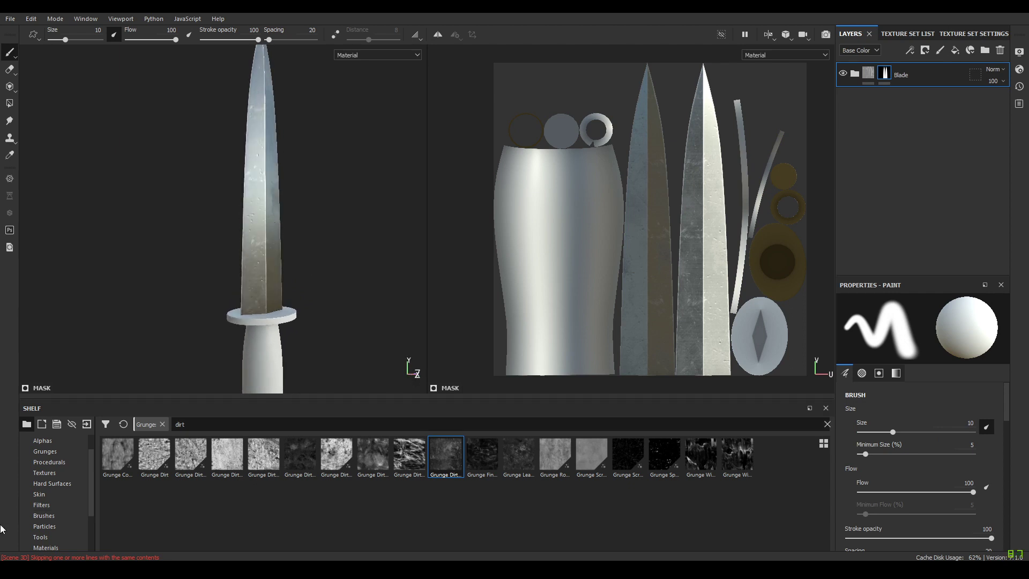
Add the Bronze Armor smart material to the layer stack above the Blade folder.
scroll(59, 525, "down", 3)
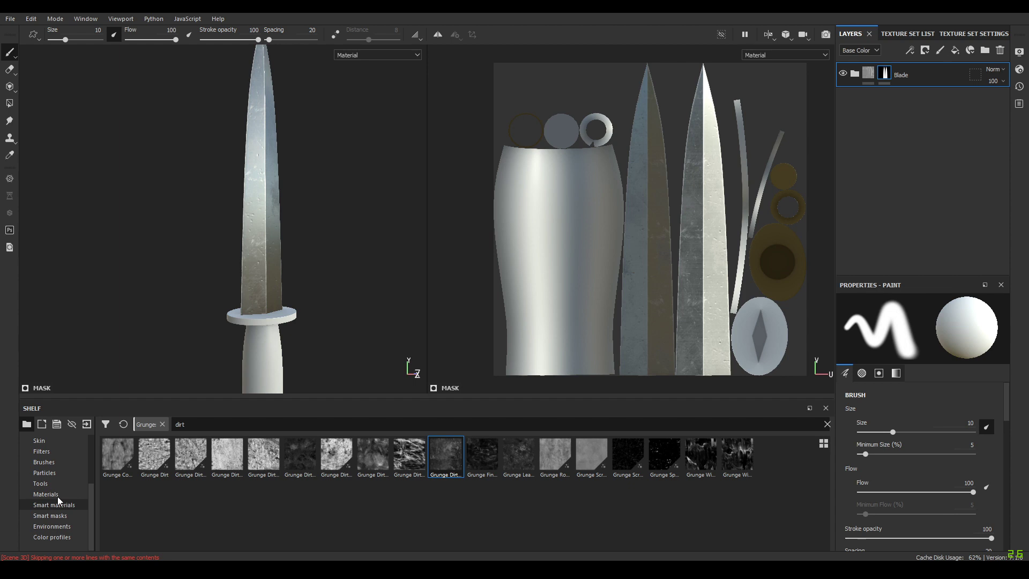
left_click(58, 497)
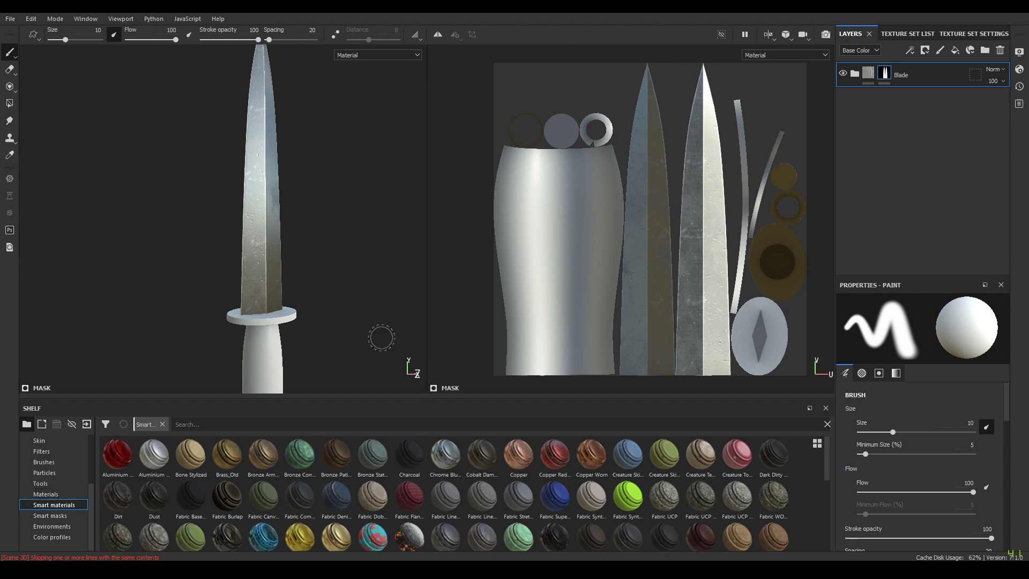
mouse_move(269, 474)
left_click_drag(266, 473, 911, 63)
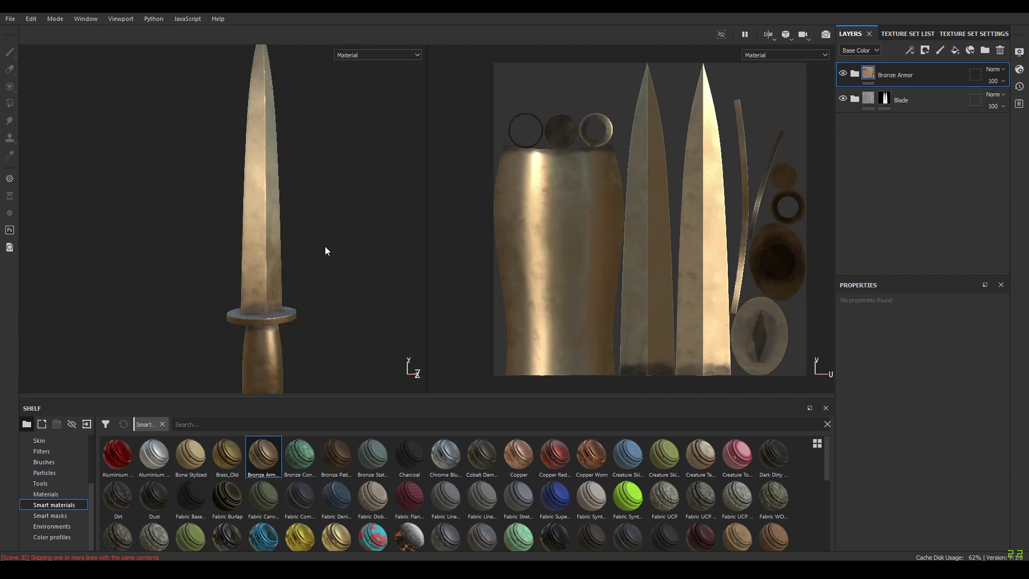
left_click_drag(325, 247, 284, 249, "alt")
right_click_drag(283, 248, 320, 320, "alt")
middle_click_drag(319, 320, 316, 292, "alt")
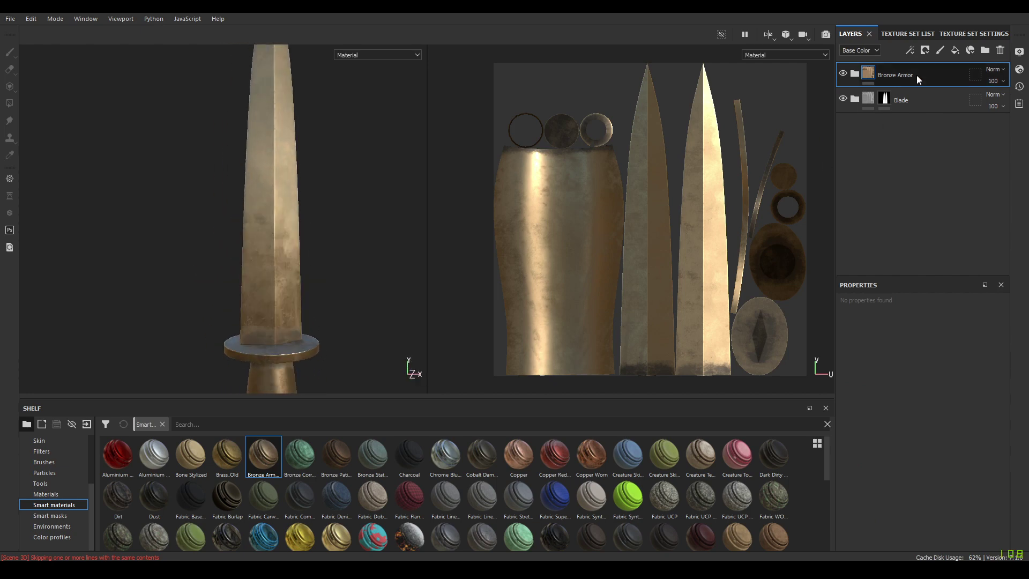
right_click(896, 77)
left_click(903, 98)
key("ctrl+z")
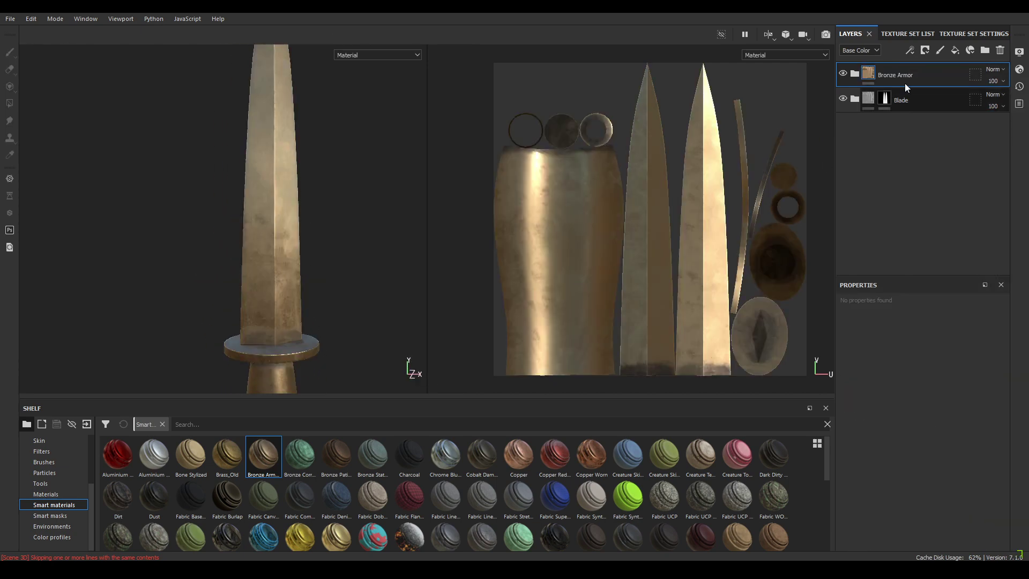
double_click(892, 75)
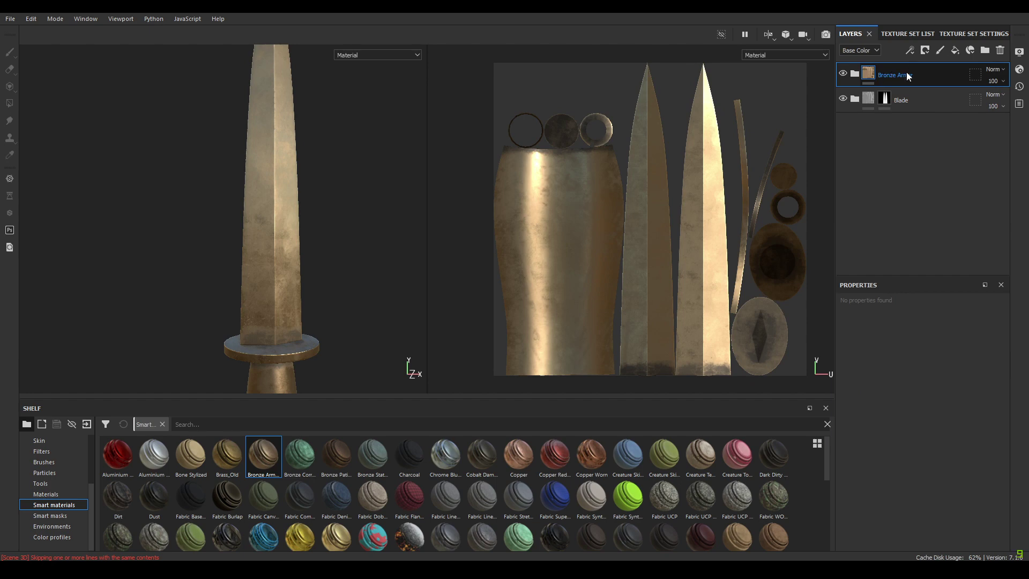
Add a black mask to the Bronze Armor folder and reveal the grip and the guard's upper face with Polygon Fill.
right_click(908, 76)
left_click(943, 97)
left_click(8, 105)
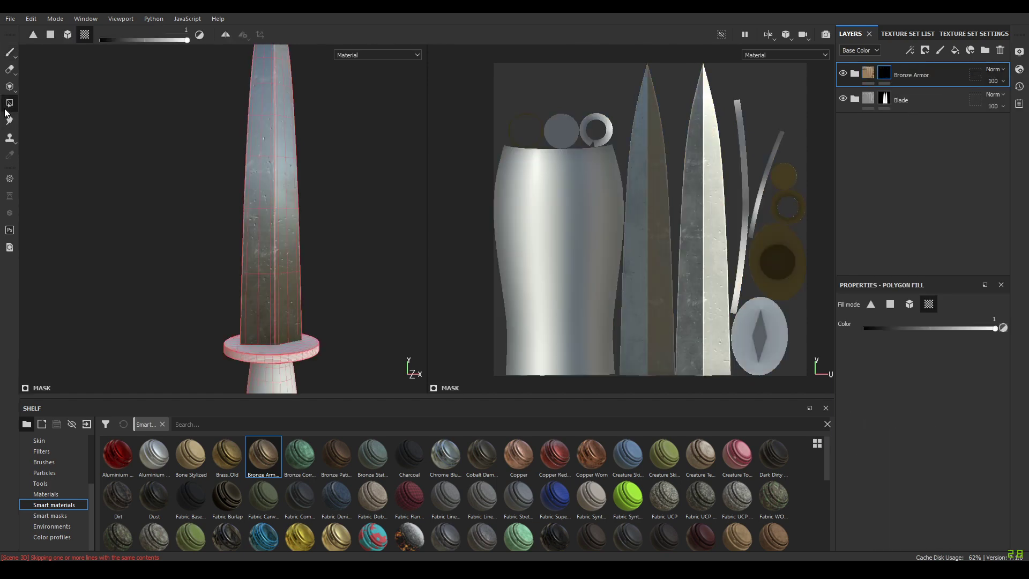
middle_click_drag(304, 283, 317, 229, "alt")
left_click_drag(275, 206, 284, 225, "alt")
right_click_drag(284, 225, 308, 231, "alt")
left_click(236, 269)
left_click(233, 189)
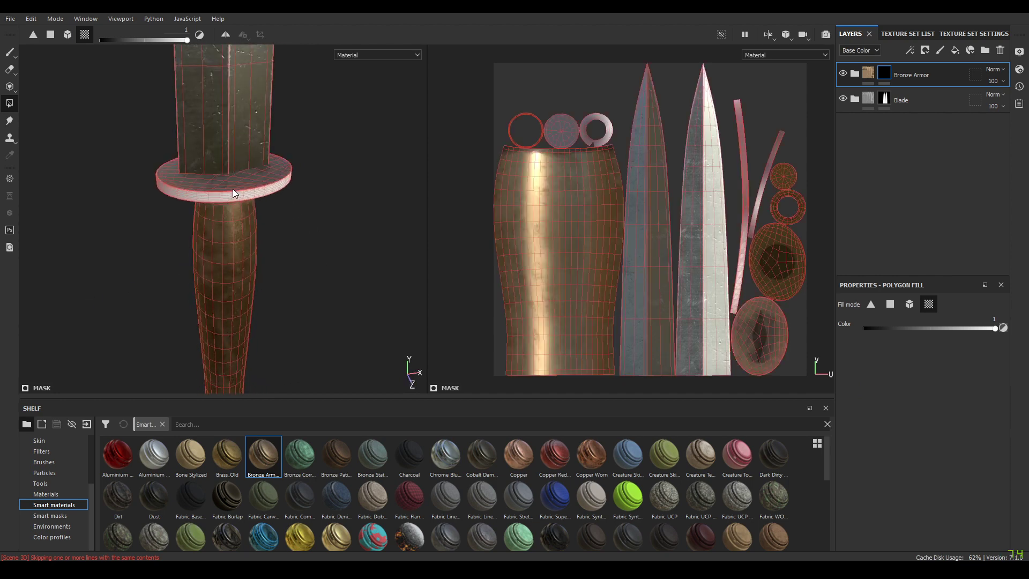
Reveal the guard's rim and the small collar pieces around the grip in the Bronze Armor mask with Polygon Fill.
left_click(250, 192)
left_click_drag(250, 191, 234, 262, "alt")
left_click_drag(161, 183, 158, 179)
left_click_drag(233, 300, 236, 271, "alt")
middle_click_drag(236, 271, 224, 162, "alt")
left_click_drag(214, 310, 259, 198)
middle_click_drag(269, 360, 270, 346, "alt")
left_click_drag(270, 346, 305, 310, "alt")
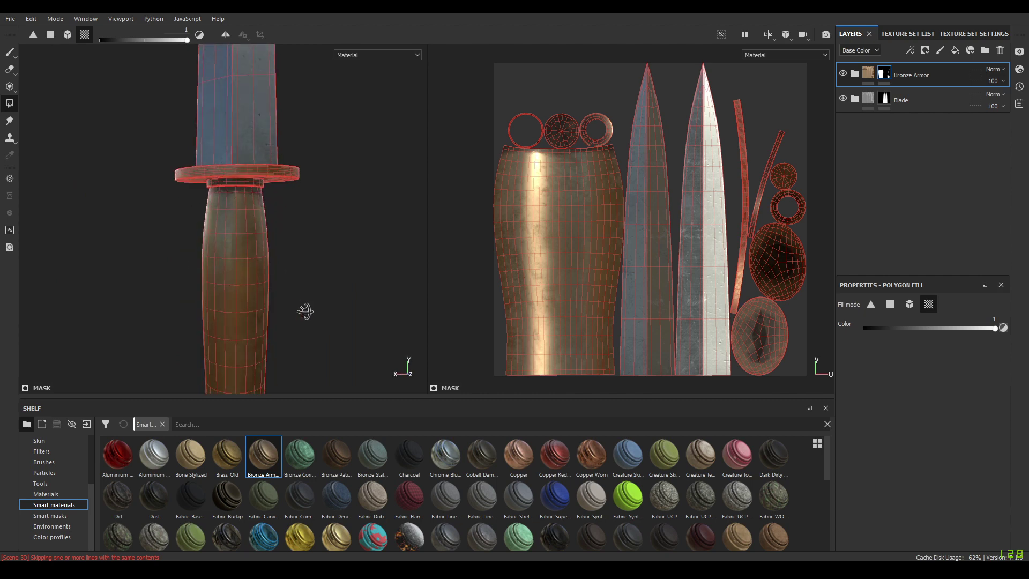
Examine the bronze guard and grip together with the steel blade from several angles.
left_click(10, 53)
left_click_drag(235, 197, 32, 208, "alt")
left_click_drag(225, 115, 168, 179, "alt")
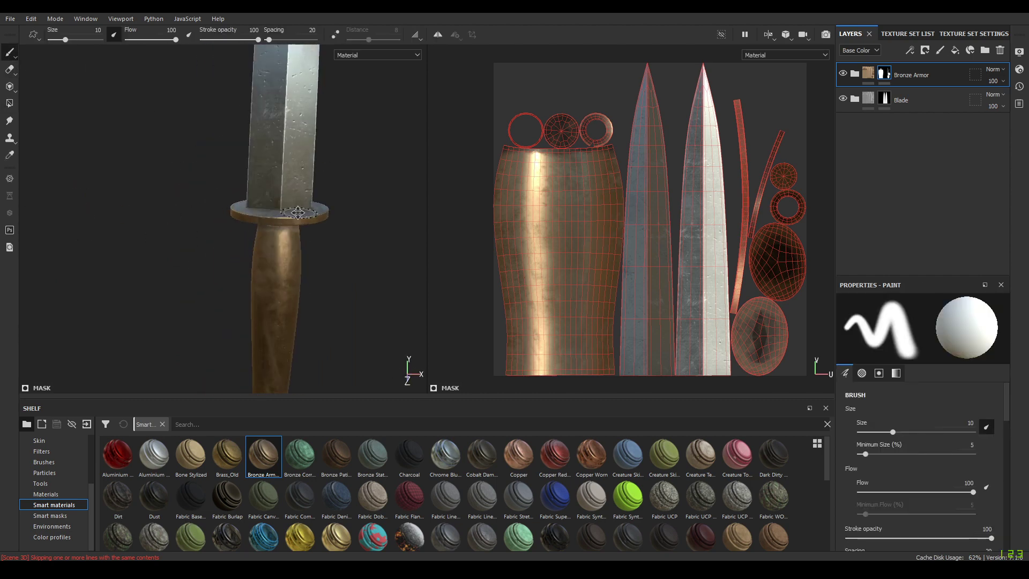
middle_click_drag(297, 213, 258, 172, "alt")
scroll(257, 172, "down", 4)
left_click_drag(257, 172, 290, 140, "alt")
scroll(289, 140, "up", 3)
middle_click_drag(289, 196, 280, 264, "alt")
scroll(278, 252, "up", 4)
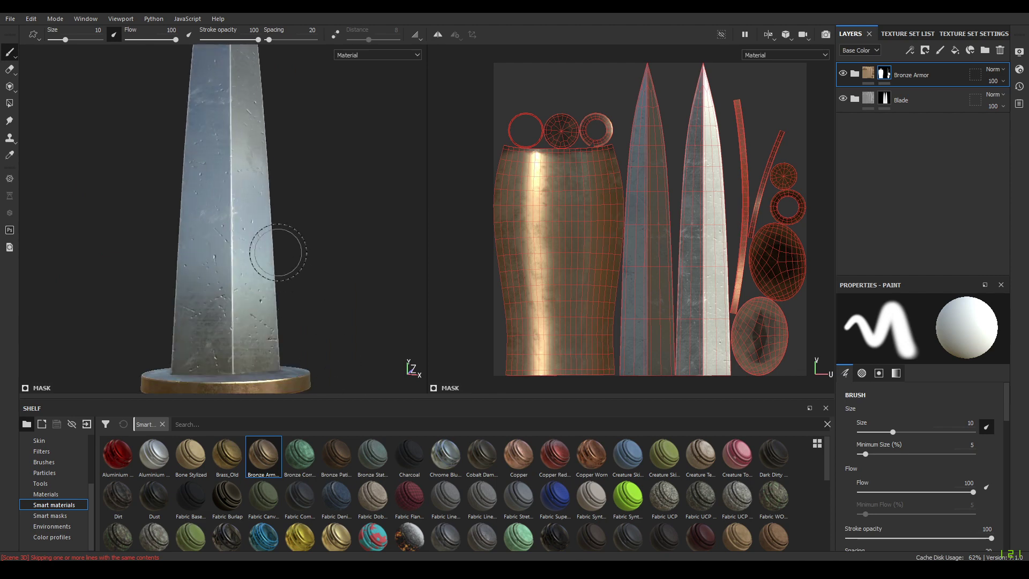
scroll(278, 252, "down", 3)
left_click_drag(278, 253, 267, 241, "alt")
middle_click_drag(266, 241, 280, 200, "alt")
scroll(281, 200, "down", 2)
left_click_drag(281, 200, 333, 201, "alt")
middle_click_drag(333, 200, 320, 235, "alt")
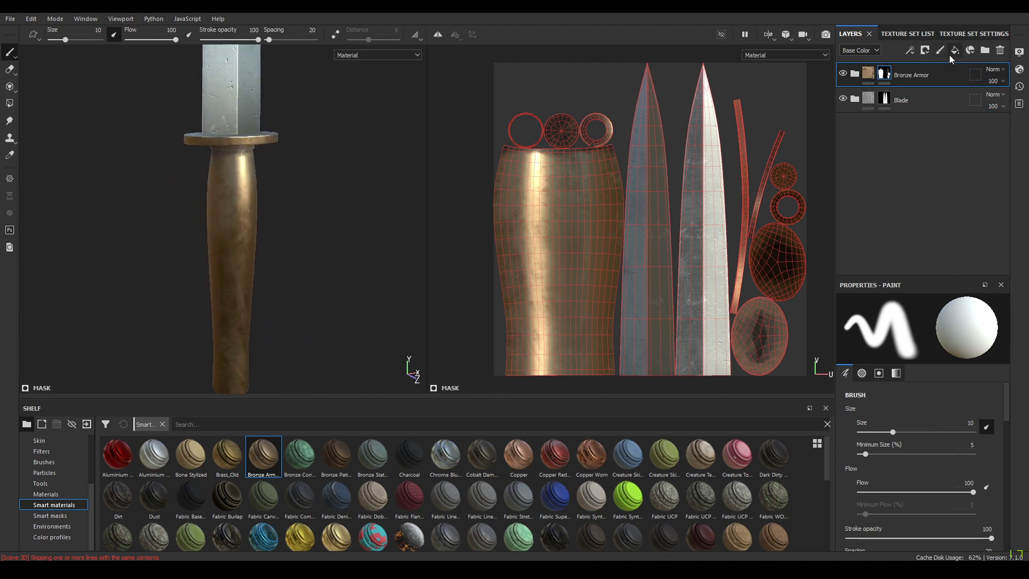
Group Bronze Armor into a folder named Handle and add a black mask to that folder.
left_click(855, 74)
left_click(855, 74)
double_click(912, 75)
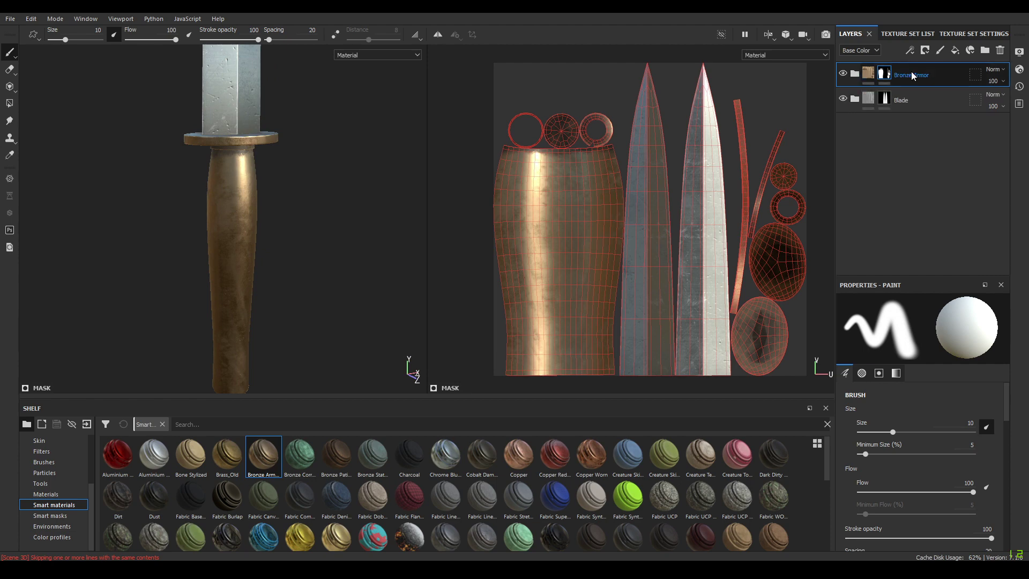
right_click(912, 72)
left_click(903, 72)
right_click(927, 72)
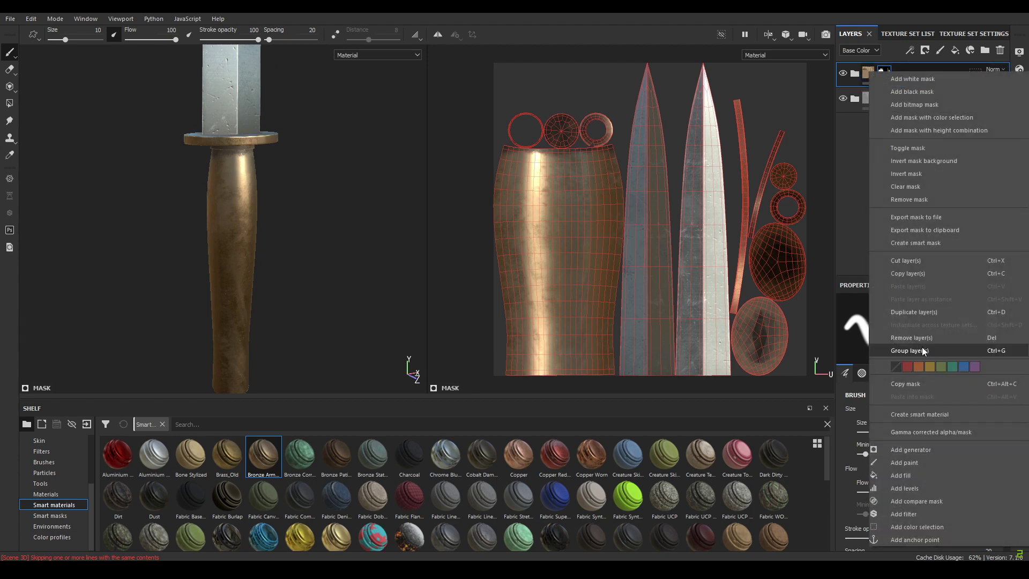
left_click(922, 349)
key("ctrl+g")
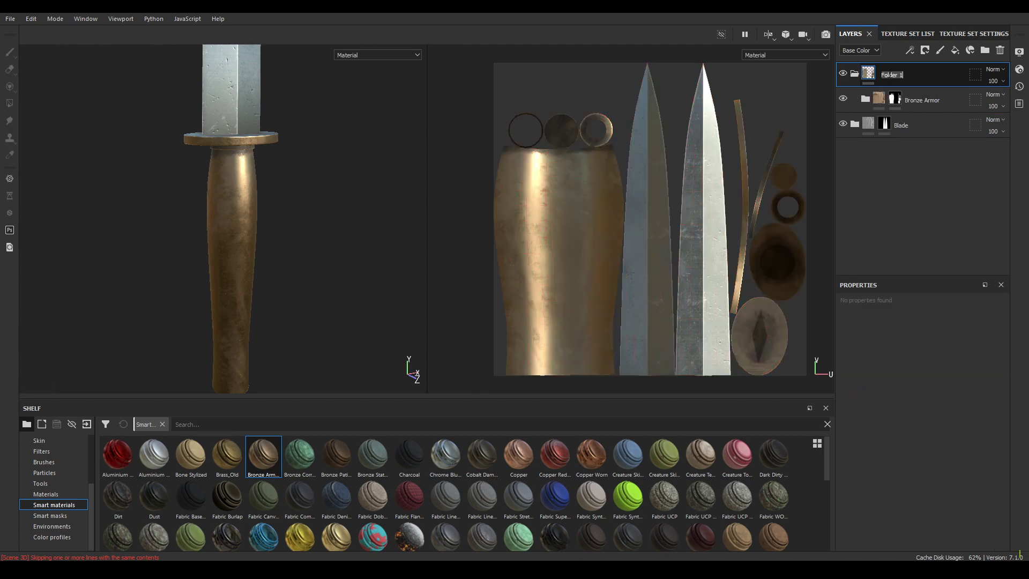
right_click(888, 73)
left_click(900, 80)
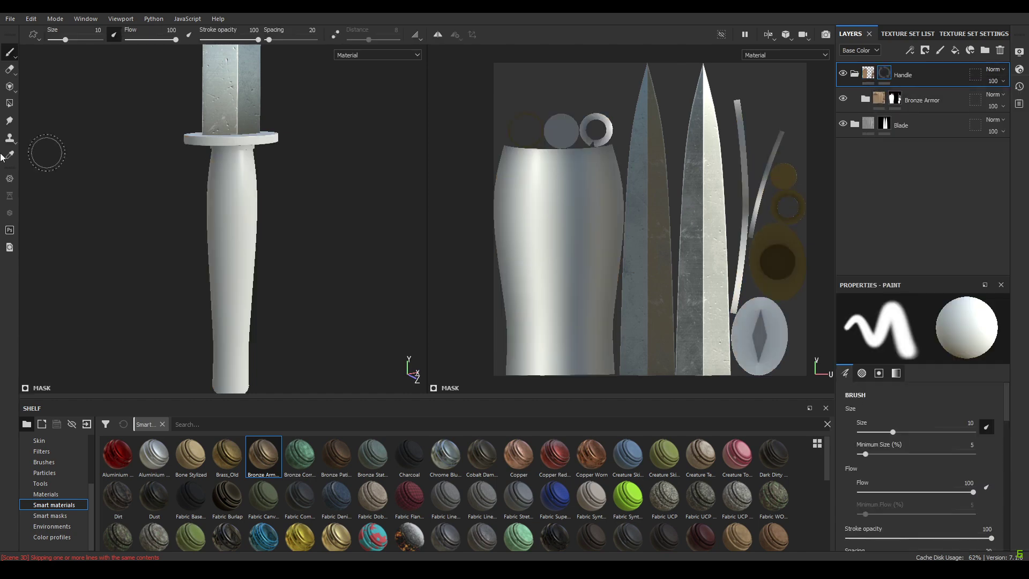
Reveal the grip, guard and collar pieces in the Handle folder's mask with Polygon Fill.
left_click(9, 103)
left_click(236, 288)
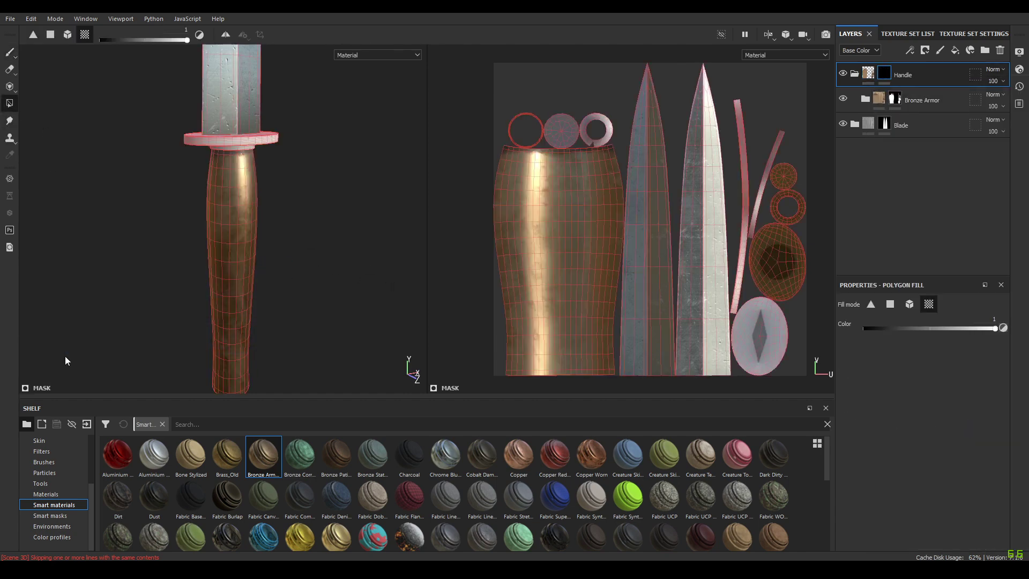
middle_click_drag(282, 210, 250, 119, "alt")
left_click_drag(278, 206, 85, 436)
middle_click_drag(229, 231, 246, 348, "alt")
scroll(234, 266, "up", 1)
left_click_drag(235, 316, 234, 306, "alt")
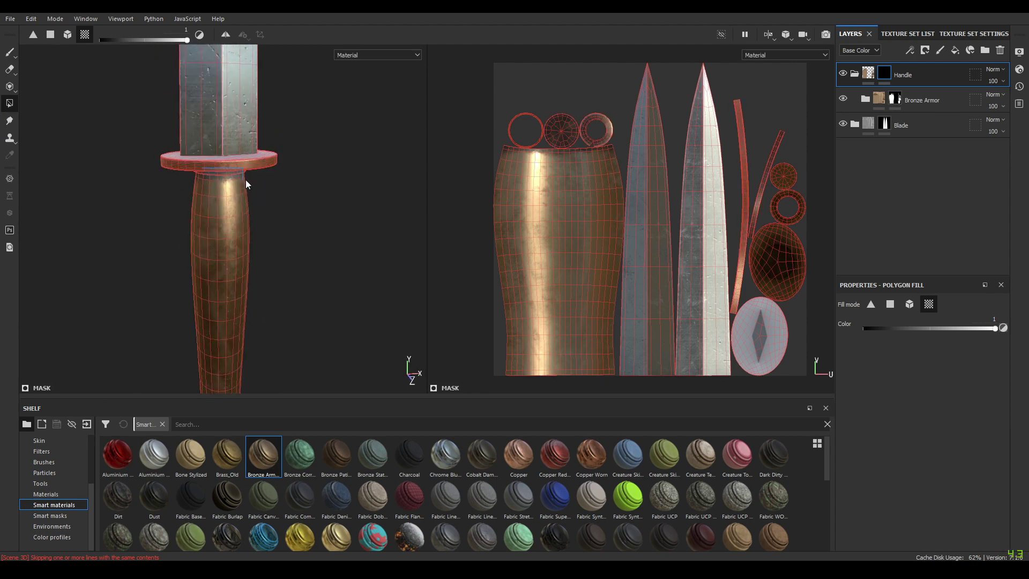
left_click_drag(240, 178, 344, 167, "alt")
middle_click_drag(345, 167, 200, 331, "alt")
right_click_drag(200, 330, 205, 134, "alt")
Check the blade for bronze spill and clear it from the Handle and Bronze Armor masks using Polygon Fill with colour 0.
left_click(10, 52)
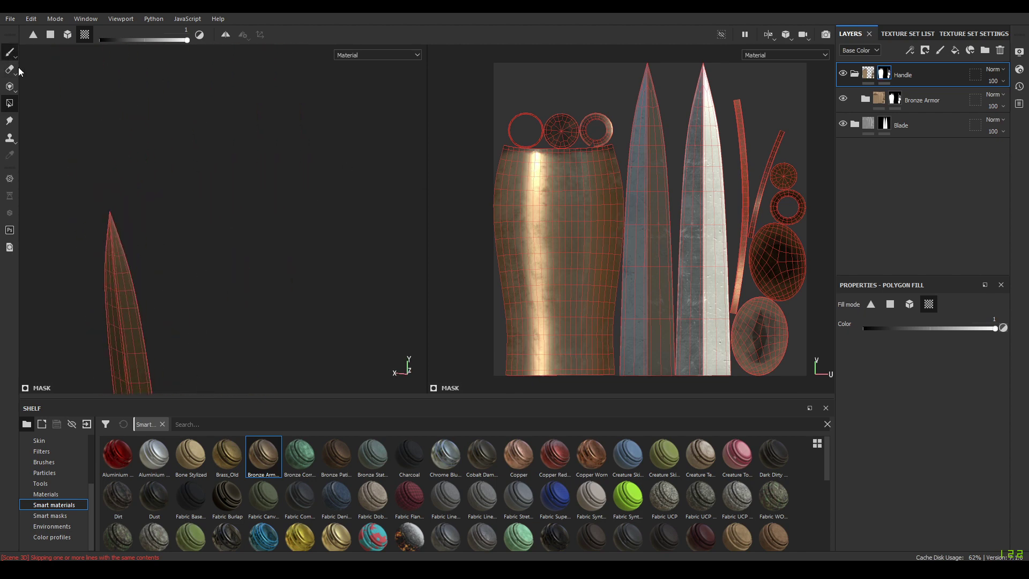
middle_click_drag(110, 273, 226, 103, "alt")
left_click_drag(216, 133, 172, 273, "alt")
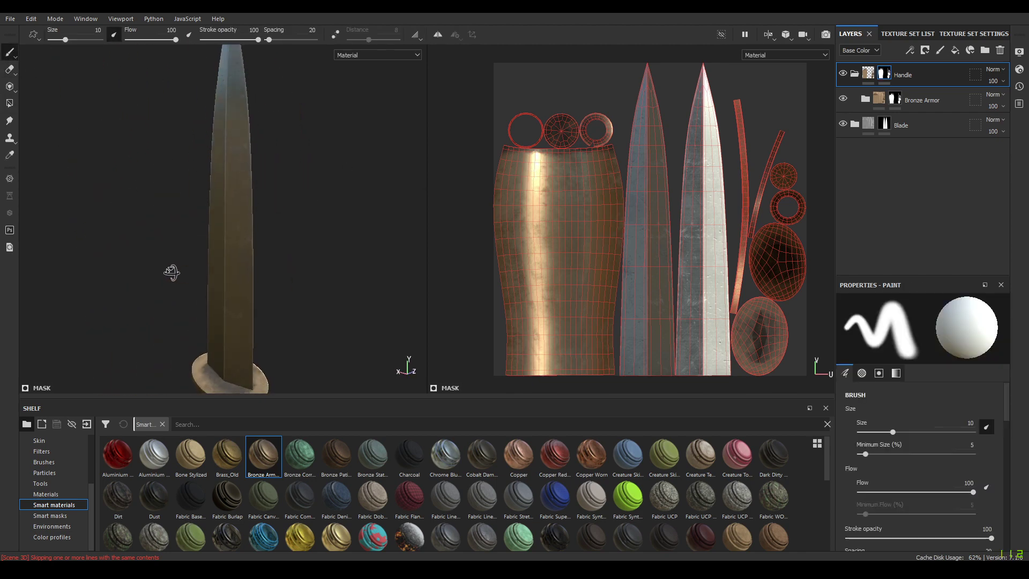
middle_click_drag(251, 228, 275, 153, "alt")
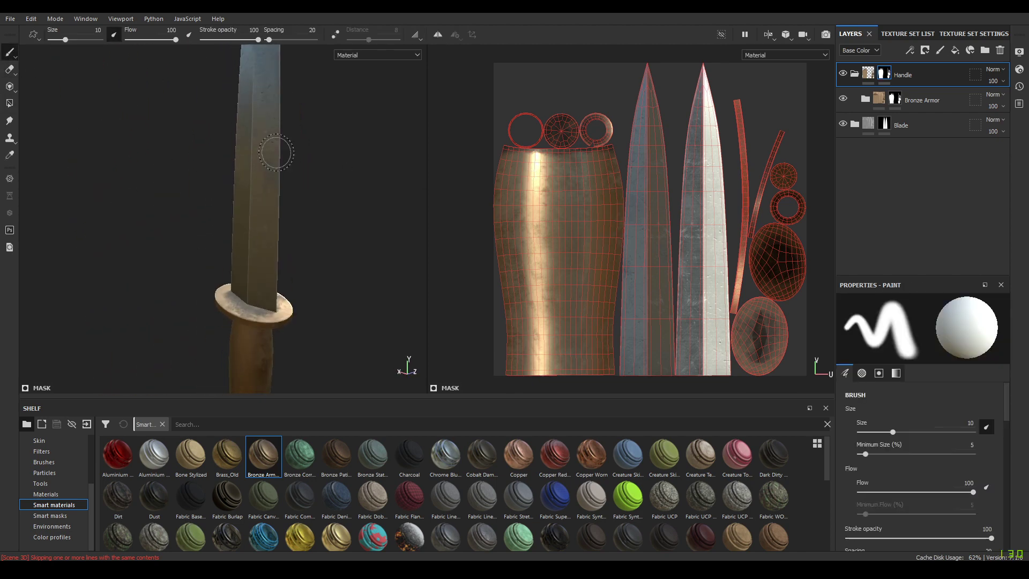
left_click(9, 104)
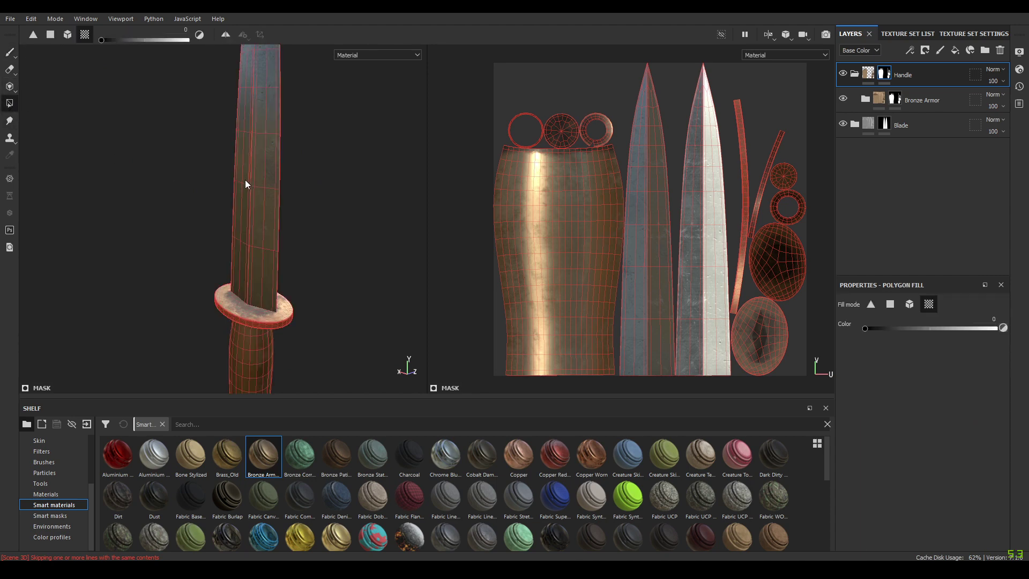
left_click_drag(239, 177, 336, 192, "alt")
left_click(894, 103)
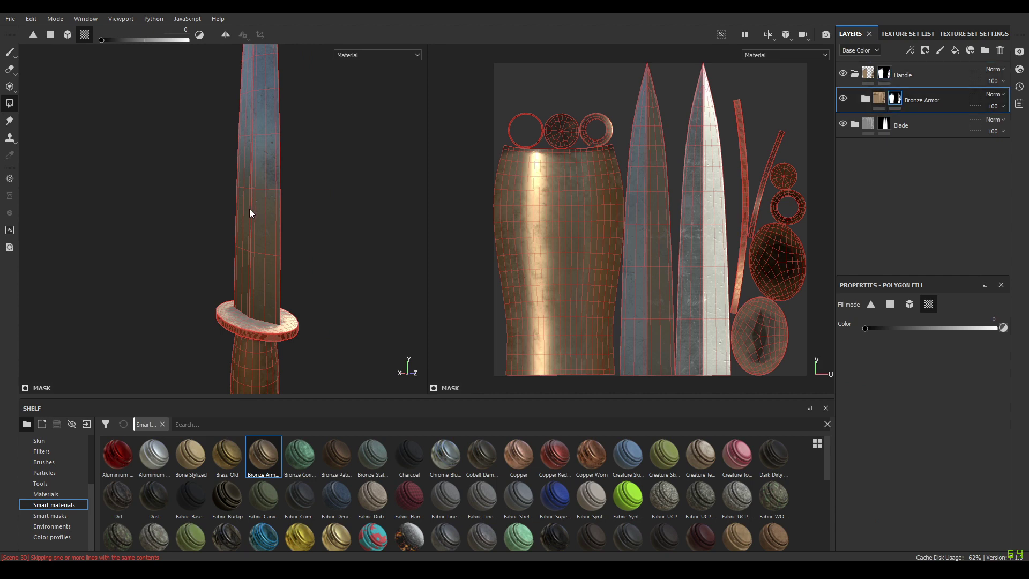
left_click_drag(236, 227, 255, 177, "alt")
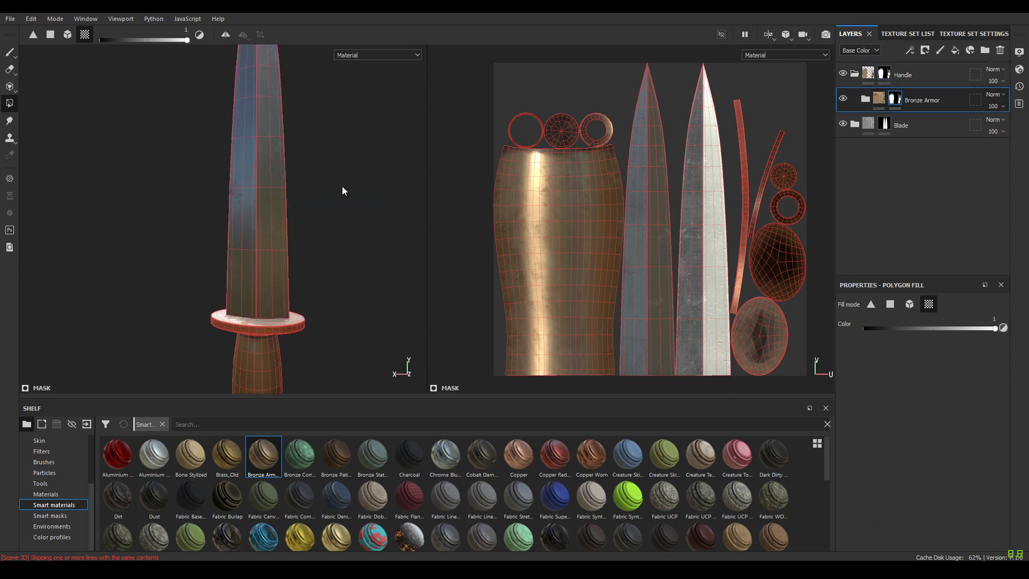
left_click_drag(153, 171, 320, 224)
key("1")
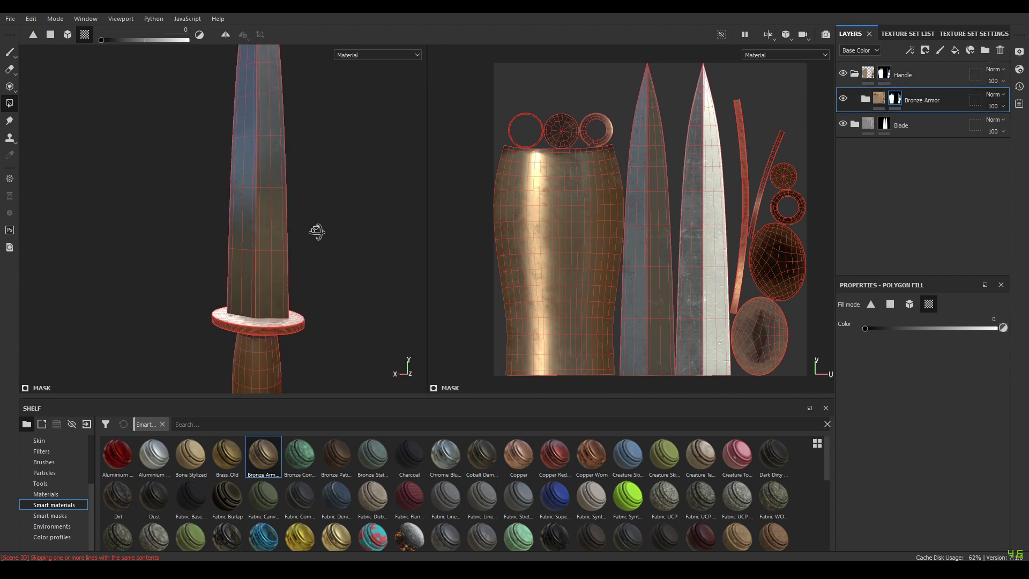
left_click_drag(139, 146, 186, 264, "alt")
right_click_drag(261, 318, 509, 215, "alt")
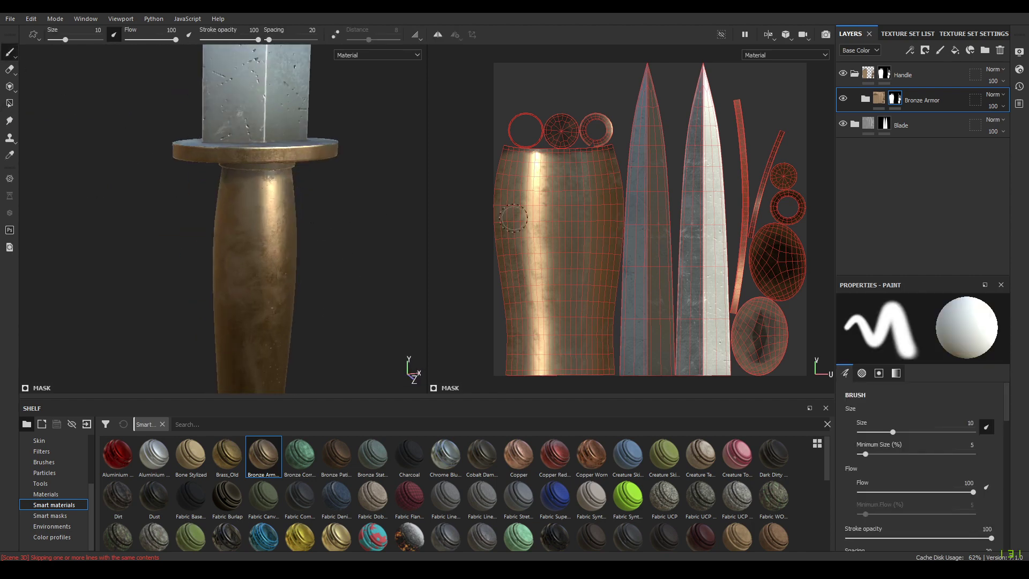
Add a fill layer above Bronze Armor in the Handle folder, leave only its height channel enabled and set the height to 1.
left_click(883, 73)
left_click(922, 100)
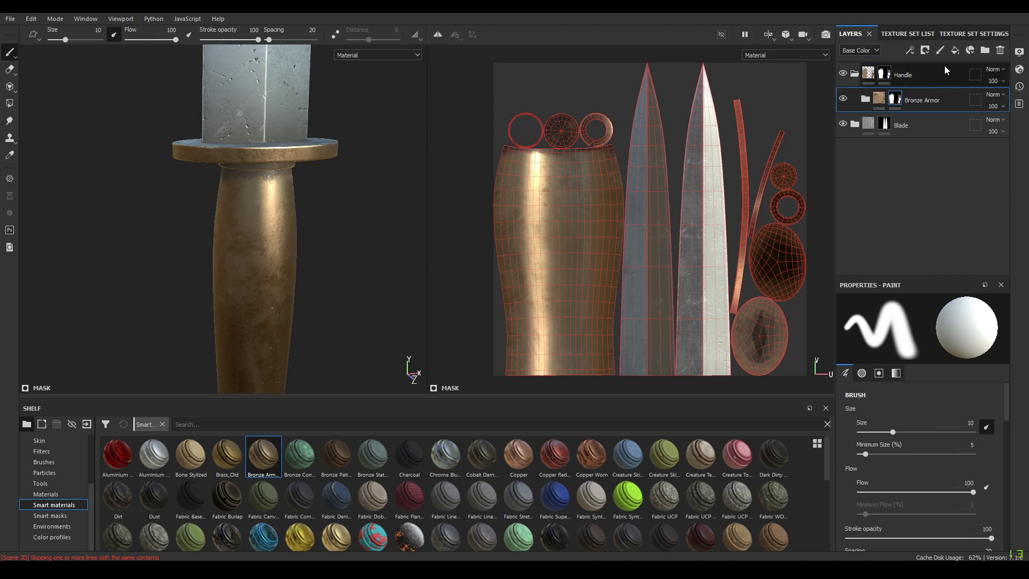
key("ctrl+shift+f")
scroll(921, 461, "down", 5)
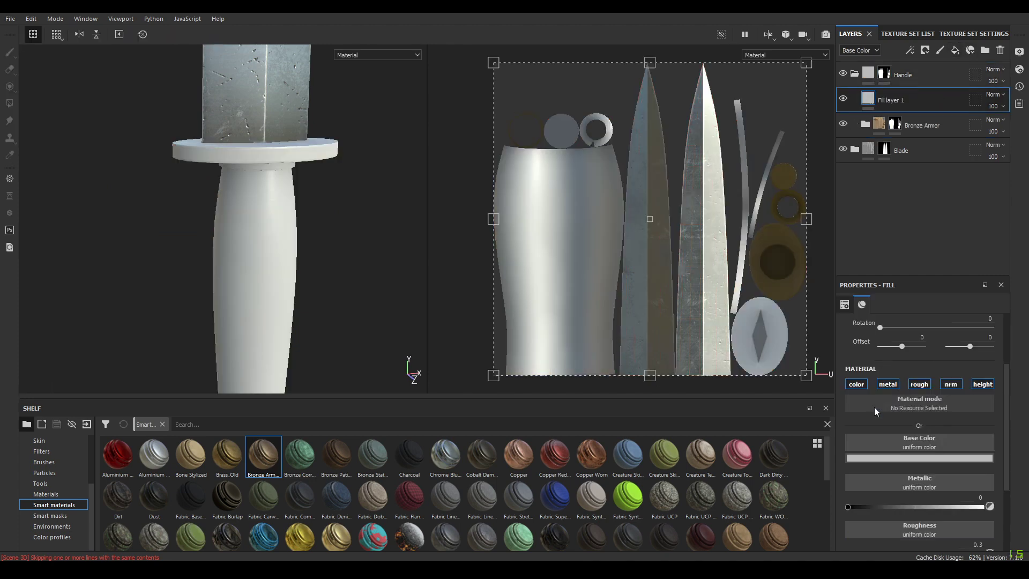
left_click(857, 384)
left_click(887, 384)
left_click(919, 384)
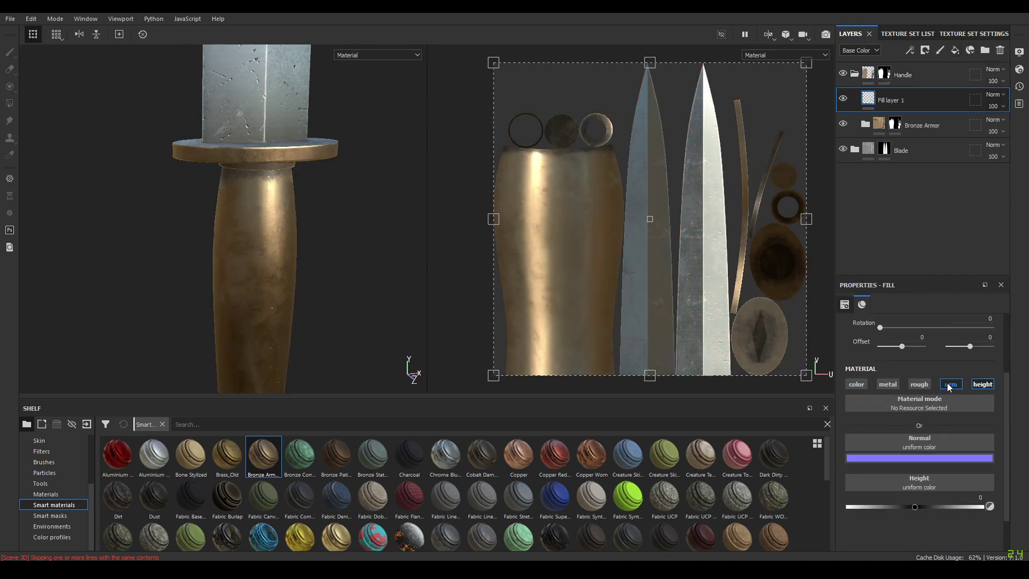
left_click(950, 384)
left_click_drag(914, 466, 1001, 470)
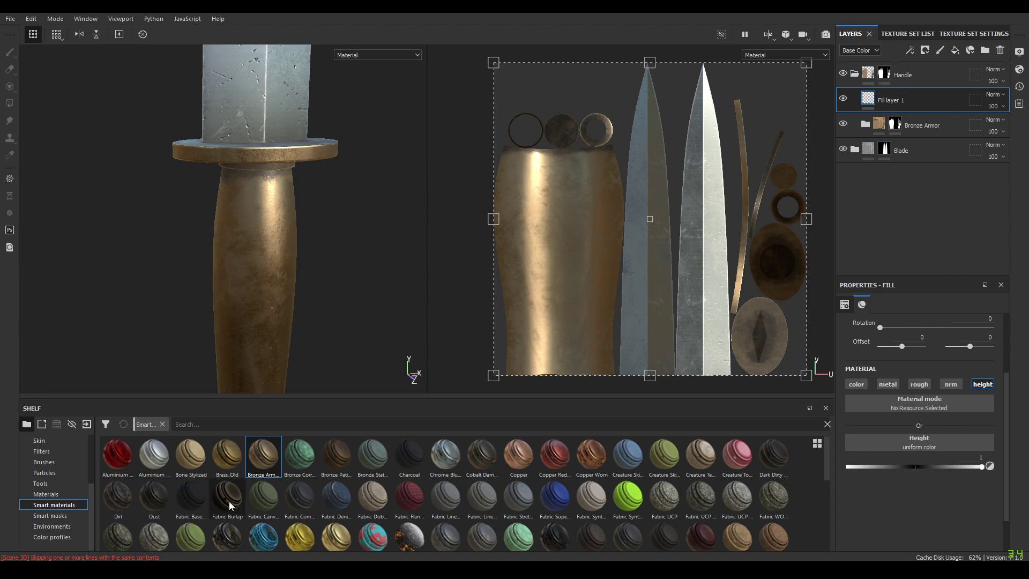
Assign the Tile Generator procedural to the fill layer's height channel and inspect the pattern on the grip.
scroll(64, 493, "up", 3)
left_click(54, 461)
left_click(69, 485)
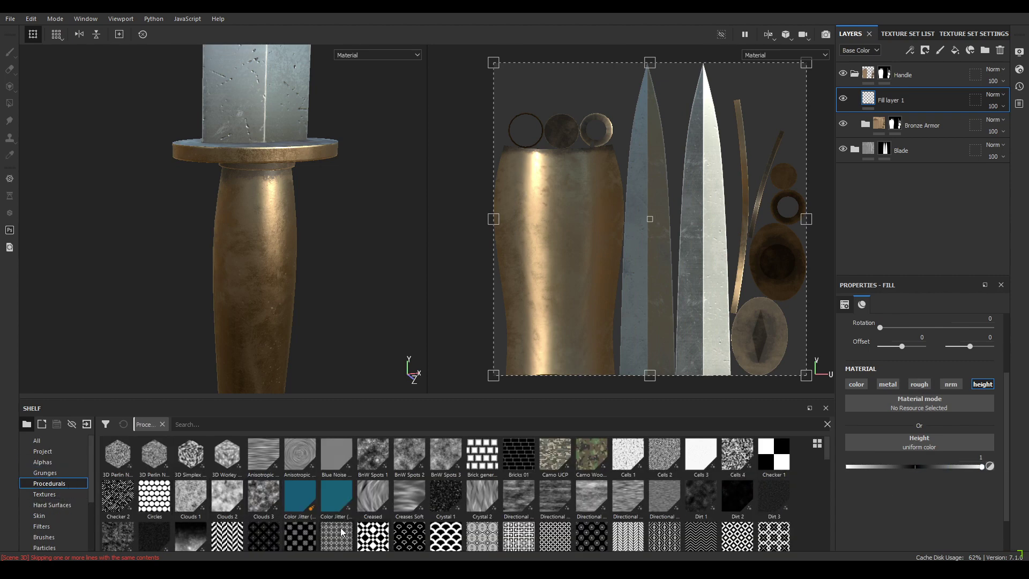
scroll(542, 531, "down", 3)
scroll(114, 540, "down", 3)
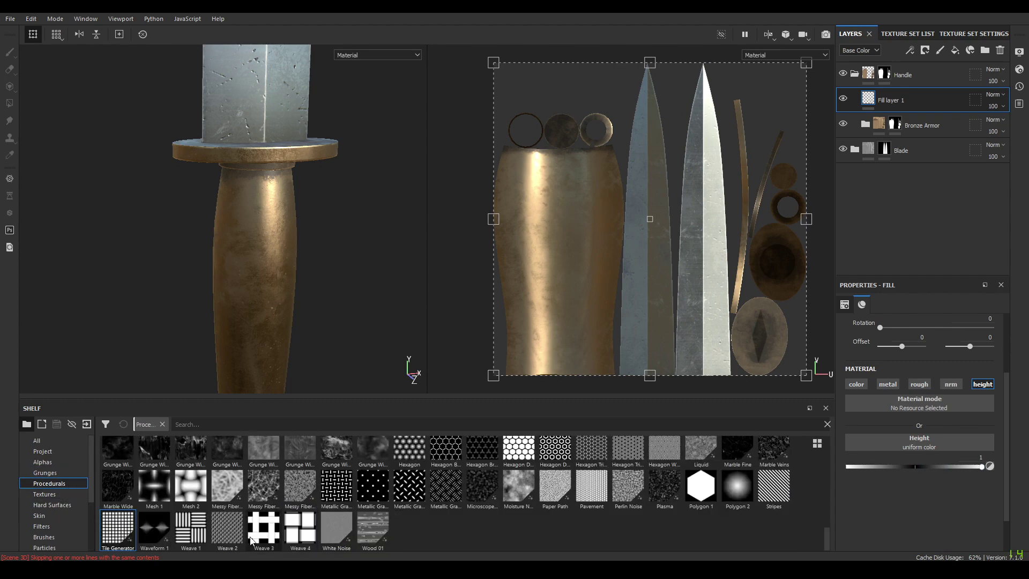
left_click_drag(114, 540, 917, 447)
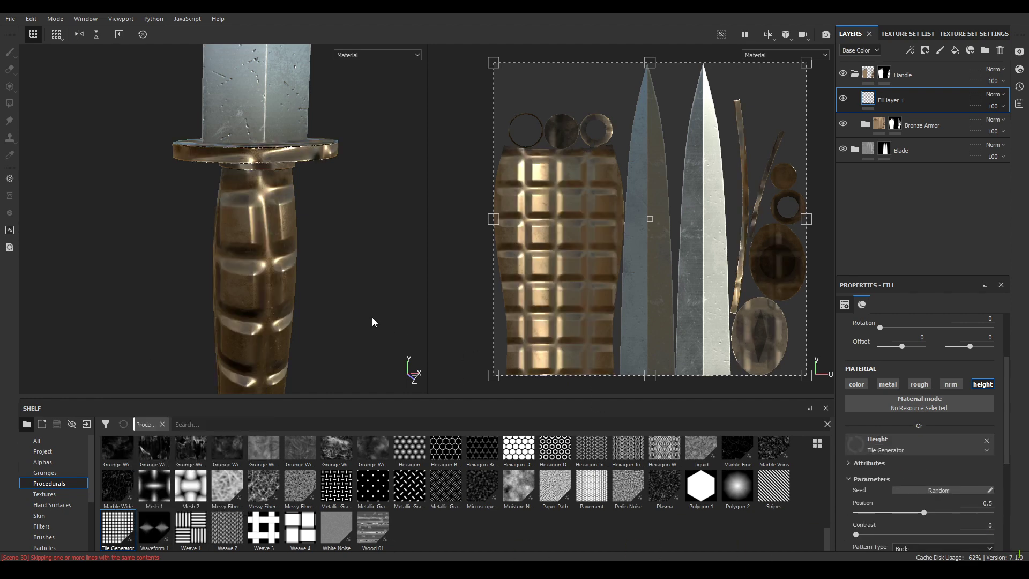
left_click_drag(360, 318, 322, 205, "alt")
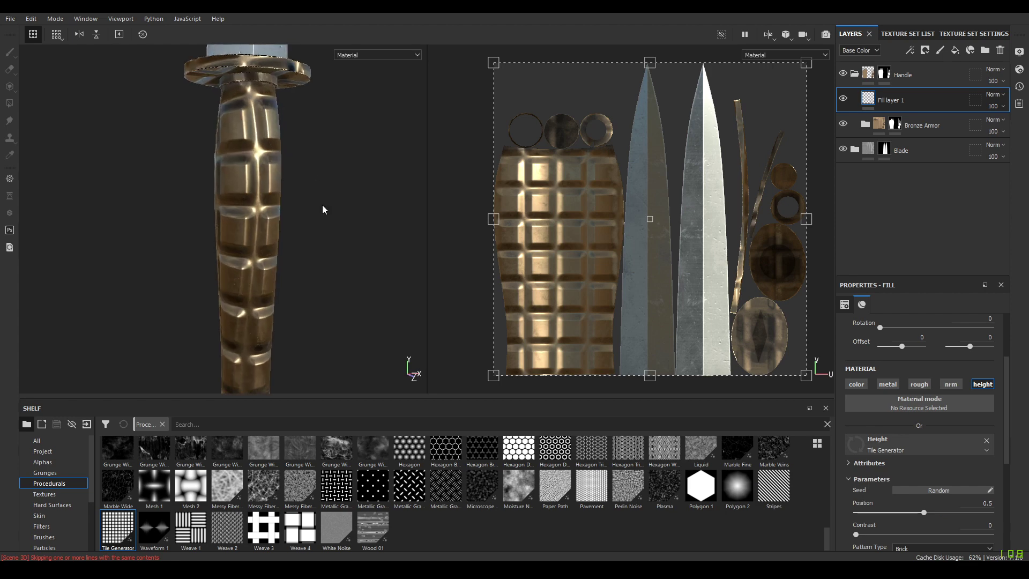
middle_click_drag(322, 205, 301, 159, "alt")
scroll(974, 456, "up", 3)
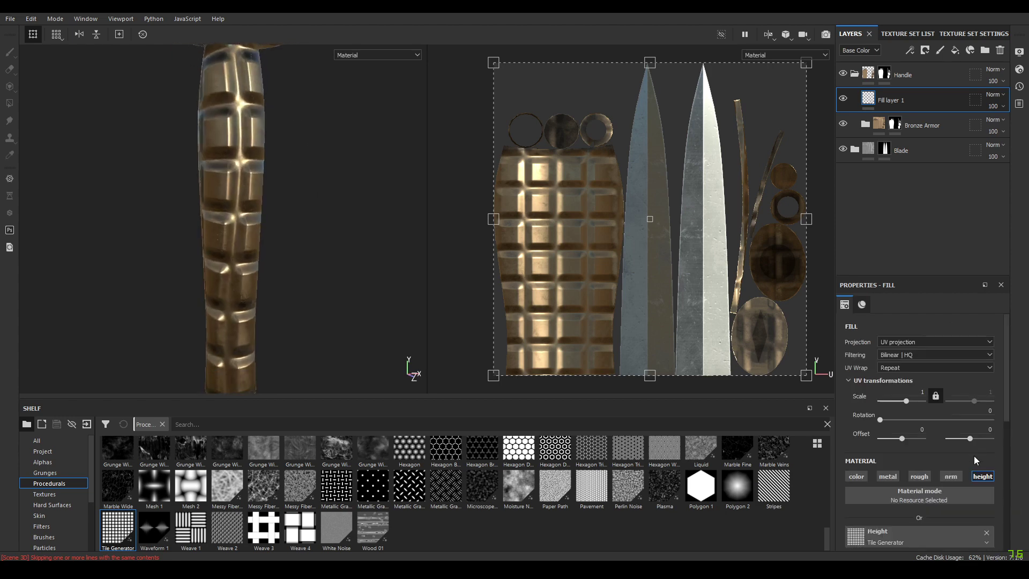
Switch the tiled height fill layer to tri-planar projection and set its UV scale to 6.
left_click(916, 343)
left_click(913, 363)
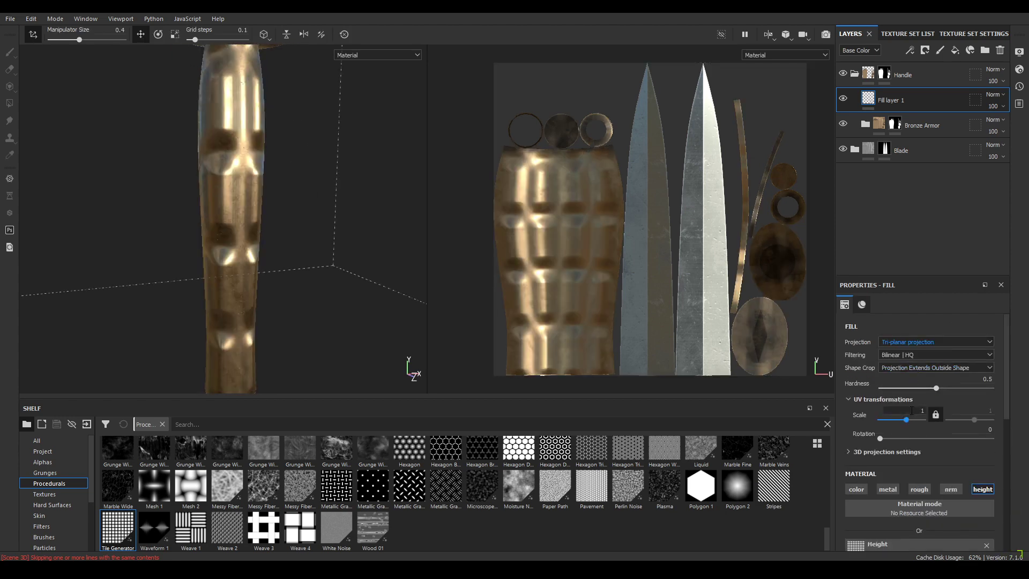
key("Return")
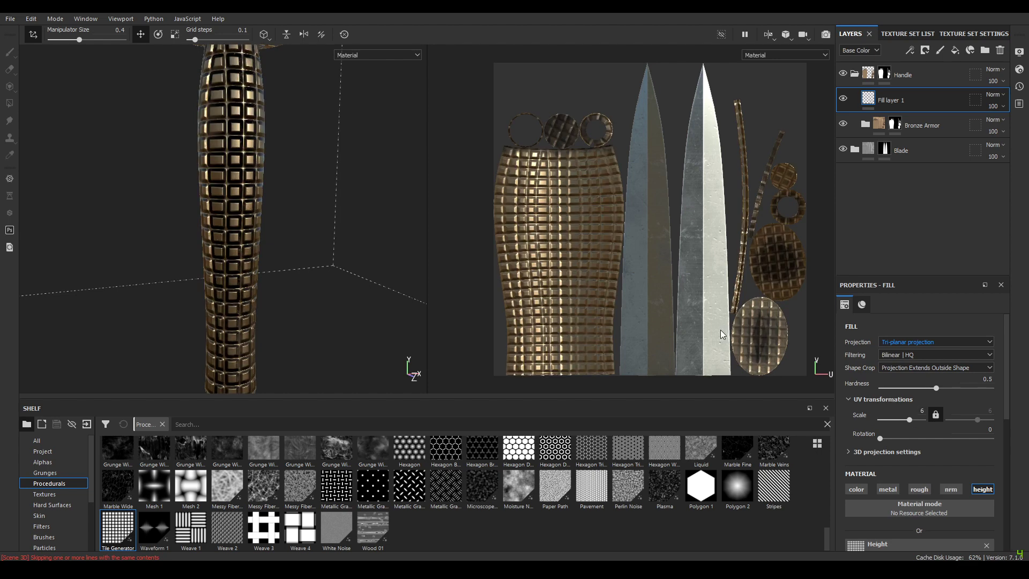
scroll(248, 196, "down", 2)
left_click_drag(248, 197, 208, 227, "alt")
left_click_drag(198, 152, 261, 234, "alt")
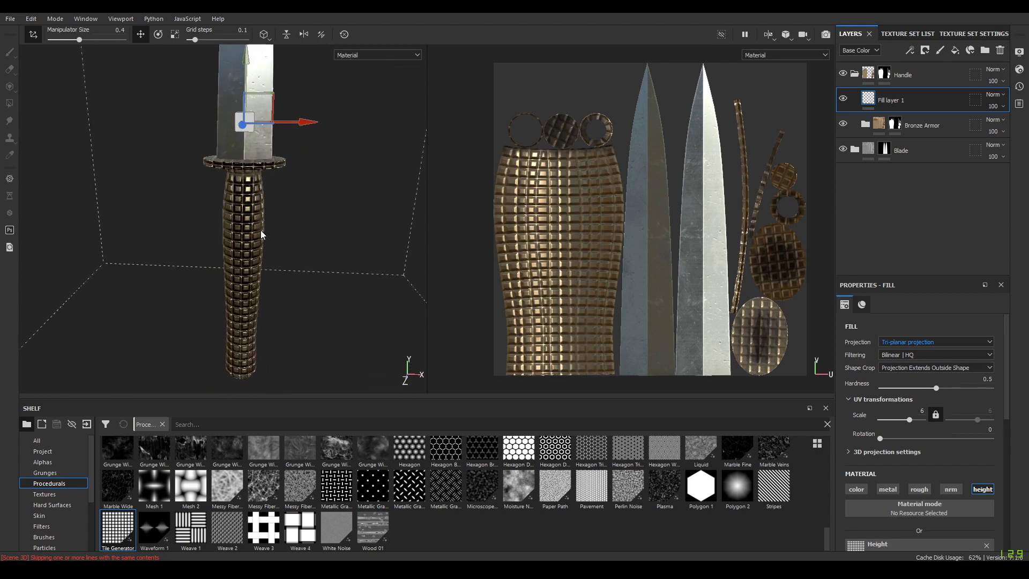
Change the Tile Generator's pattern type to Square.
scroll(932, 382, "down", 3)
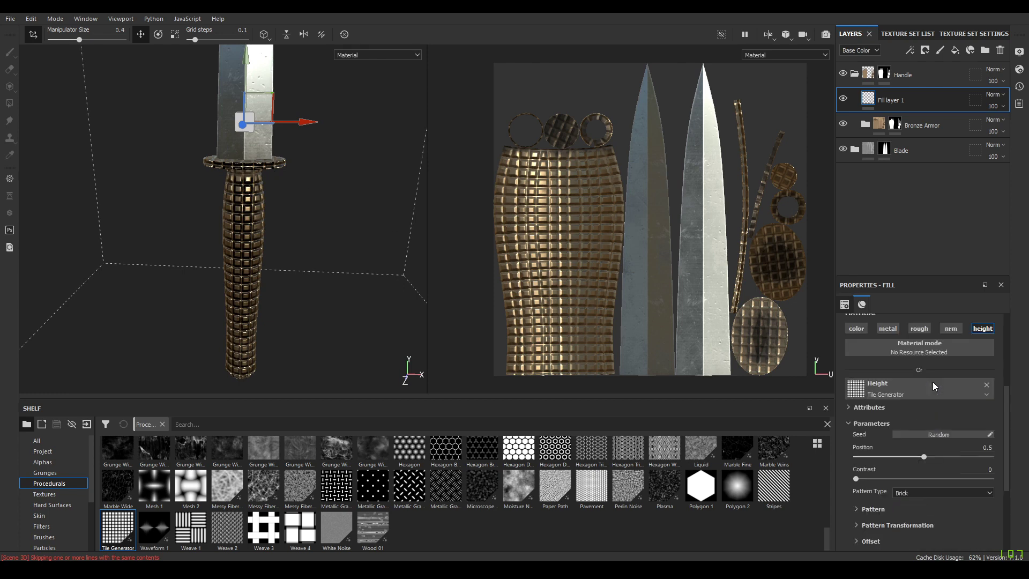
left_click(930, 490)
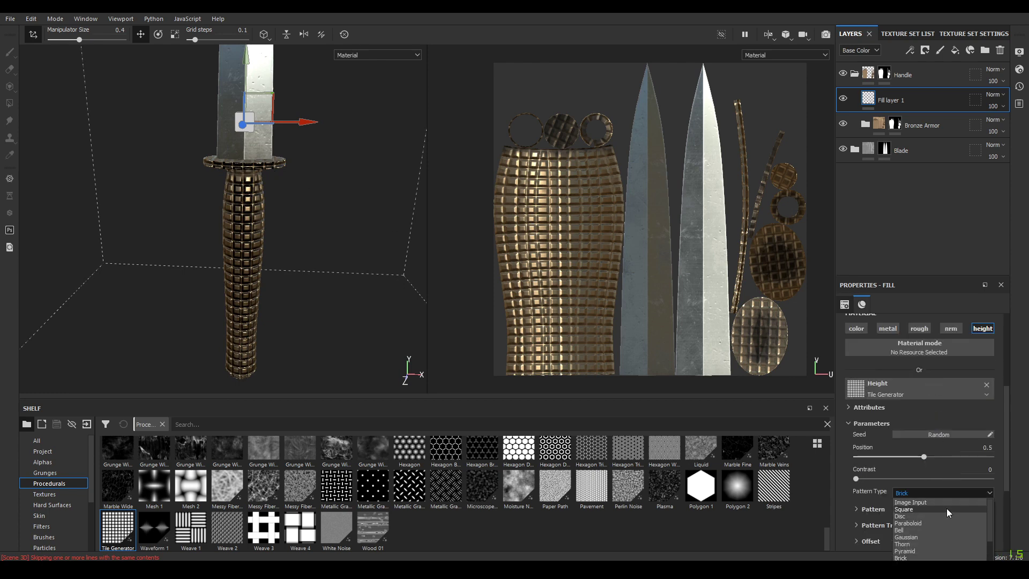
left_click(946, 508)
Examine the square tile grooves on the grip, guard and lower blade from several angles.
left_click_drag(329, 340, 278, 297, "alt")
middle_click_drag(282, 278, 301, 250, "alt")
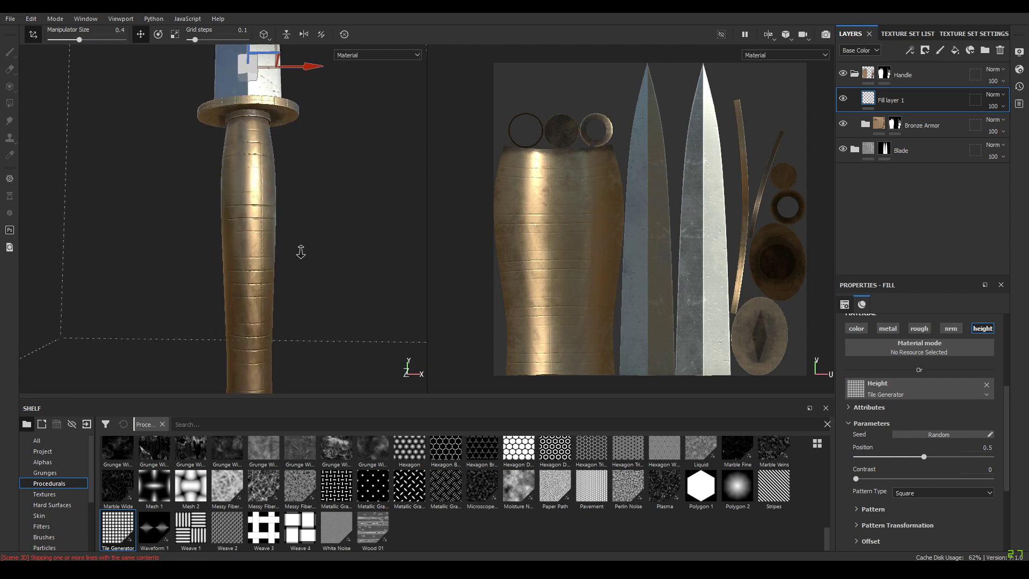
right_click_drag(300, 250, 324, 332, "alt")
middle_click_drag(273, 110, 250, 202, "alt")
right_click_drag(250, 202, 266, 262, "alt")
left_click_drag(266, 262, 275, 349, "alt")
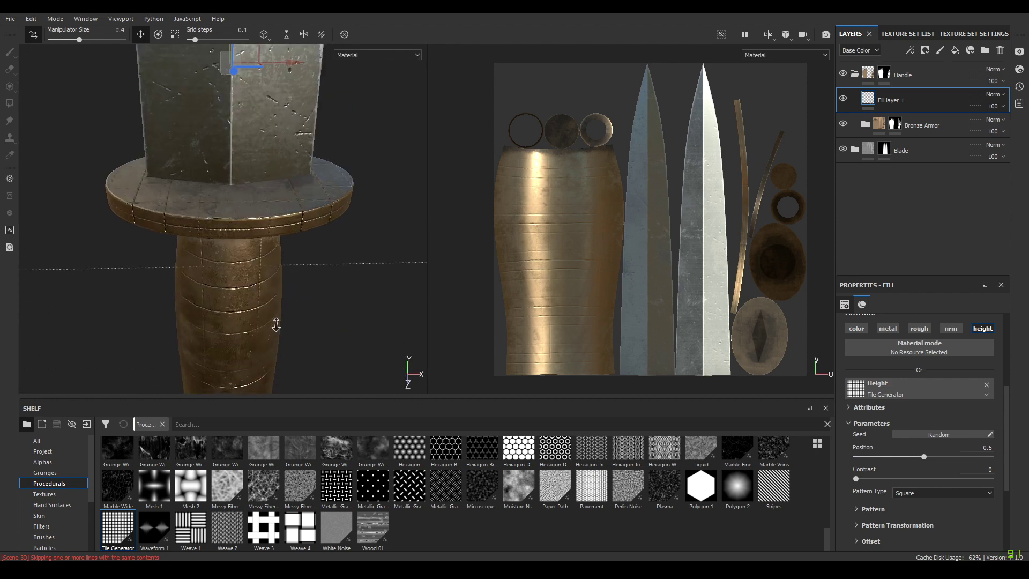
right_click_drag(274, 349, 260, 225, "alt")
middle_click_drag(268, 242, 268, 161, "alt")
right_click_drag(268, 161, 286, 289, "alt")
left_click_drag(286, 289, 343, 257, "alt")
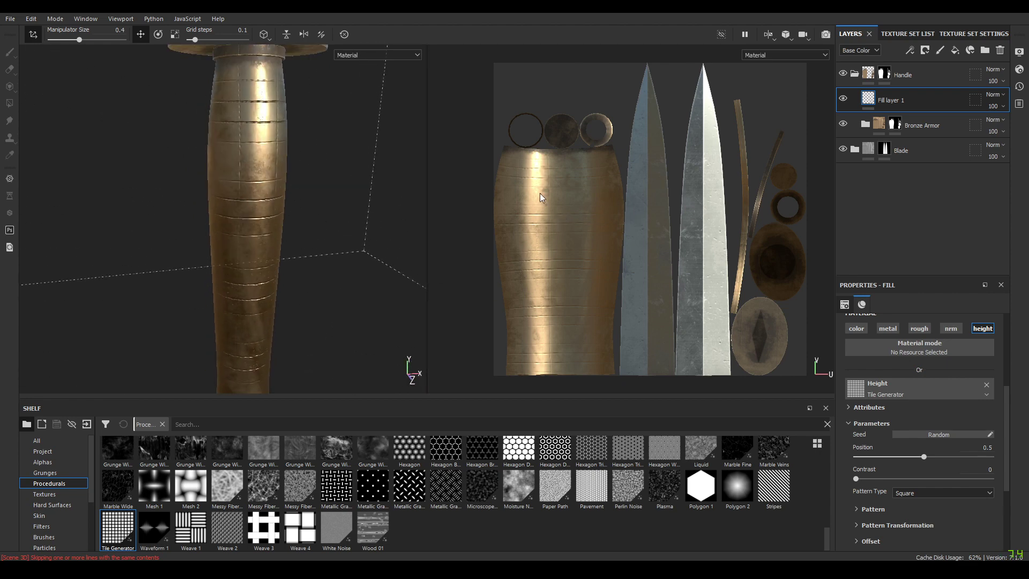
left_click_drag(417, 202, 375, 321, "alt")
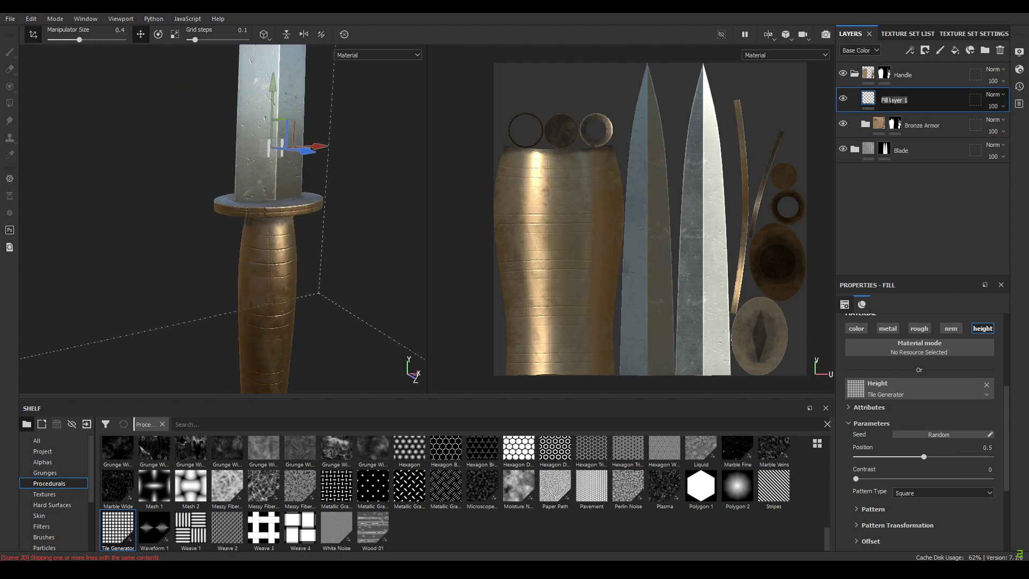
Add a fill layer above the tile height layer in the Handle folder and name it Edge Wear.
left_click(895, 191)
left_click(957, 53)
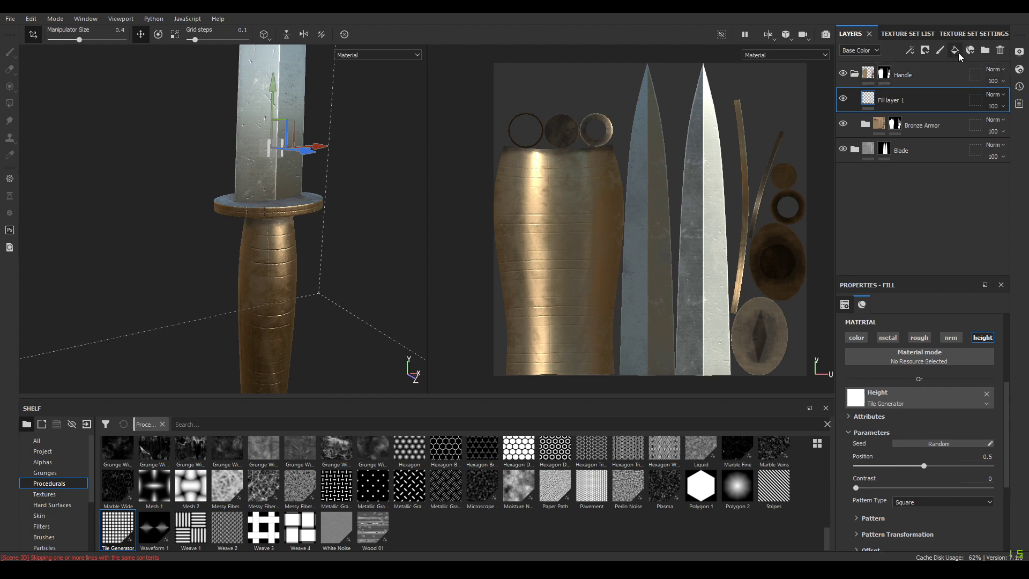
left_click(956, 52)
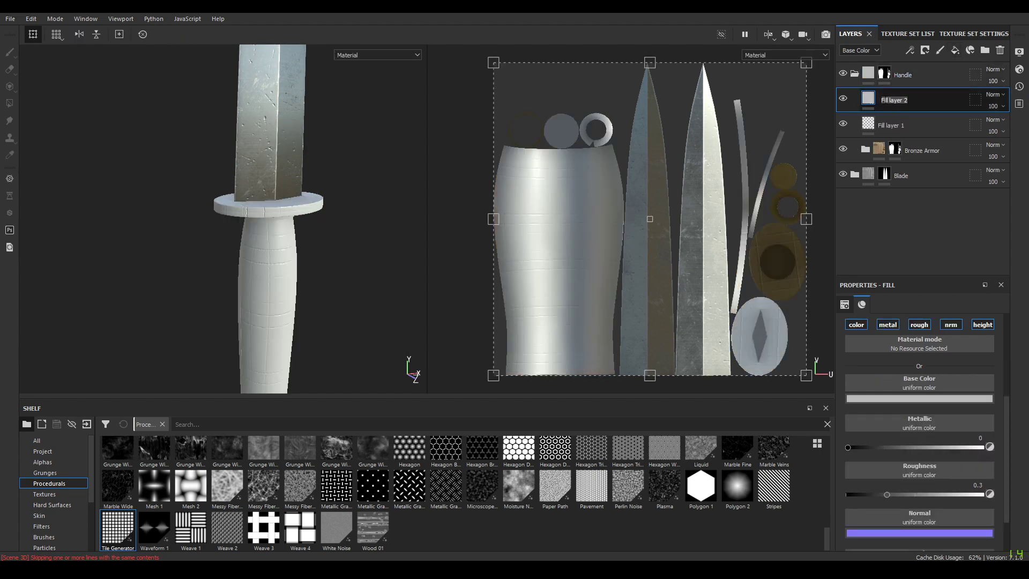
type("Edge Wear")
key("Return")
Turn off the Edge Wear layer's metal, normal and height channels and set its roughness to 0.7.
left_click(886, 325)
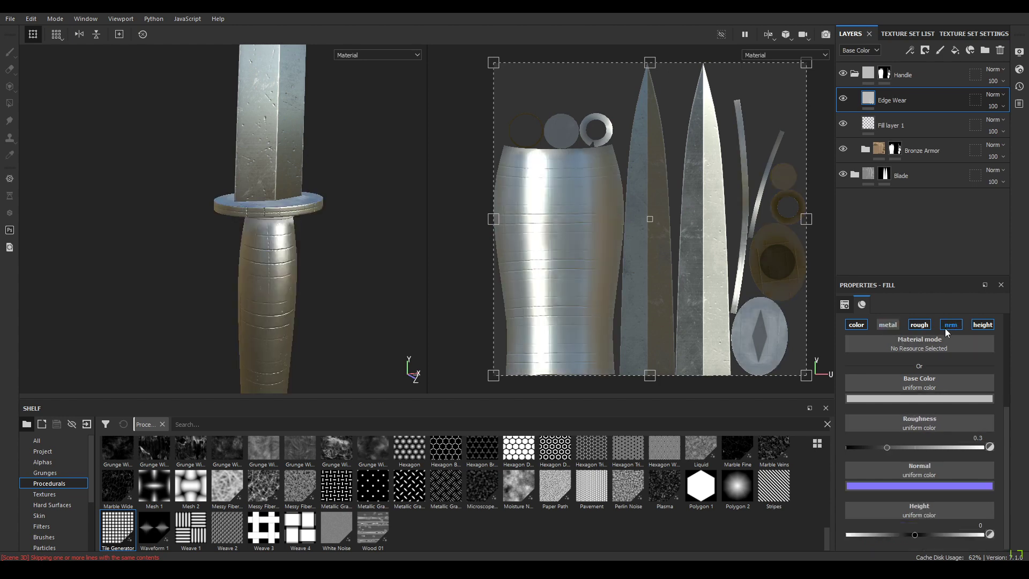
left_click(949, 325)
left_click(984, 337)
left_click_drag(899, 461, 963, 460)
left_click(979, 450)
type("0.7")
key("Return")
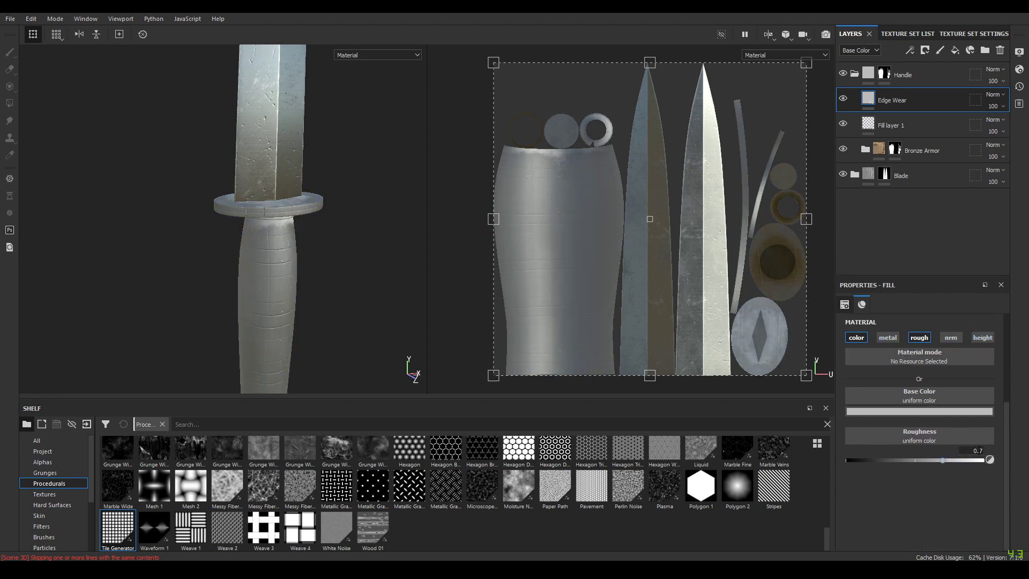
Add a black mask to the Edge Wear layer and drive it with a Metal Edge Wear generator.
right_click(892, 102)
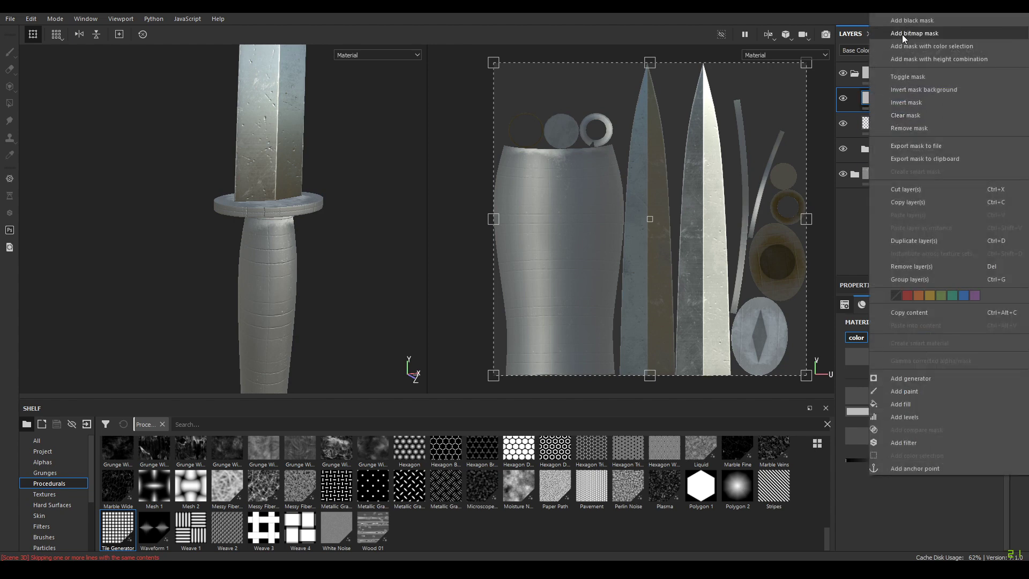
left_click(902, 33)
right_click(904, 101)
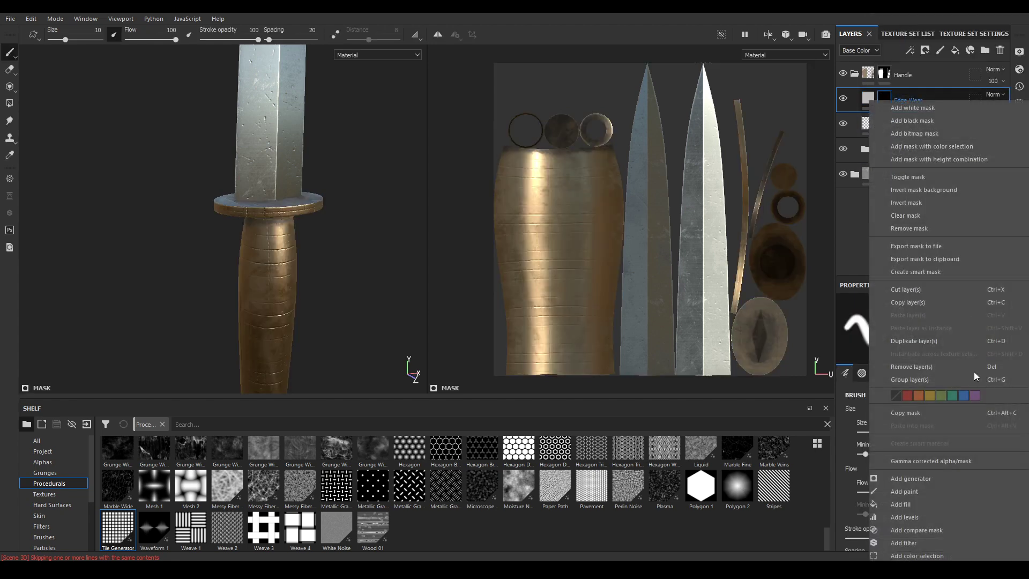
left_click(932, 478)
left_click(921, 321)
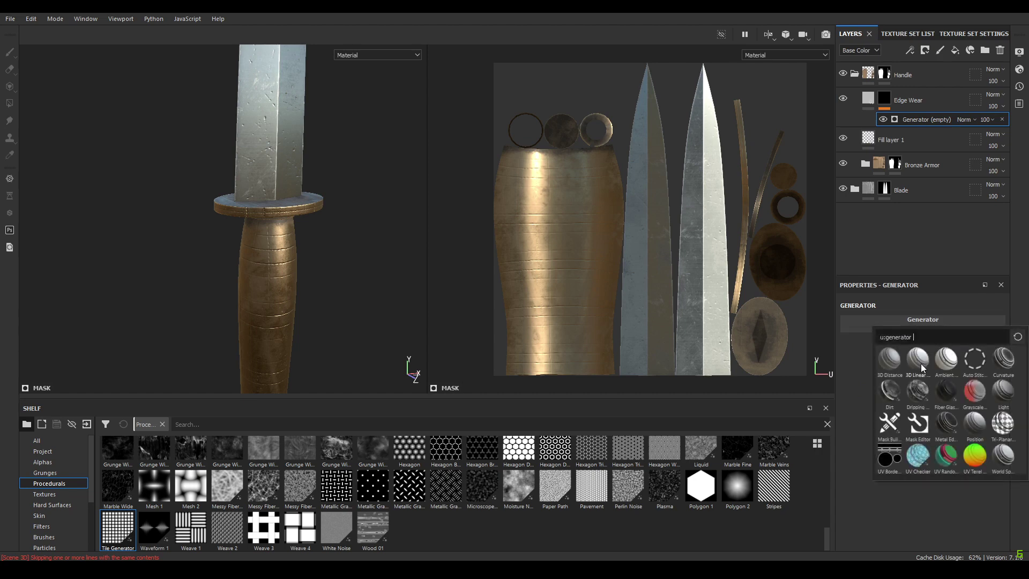
left_click(937, 422)
left_click_drag(290, 248, 313, 300, "alt")
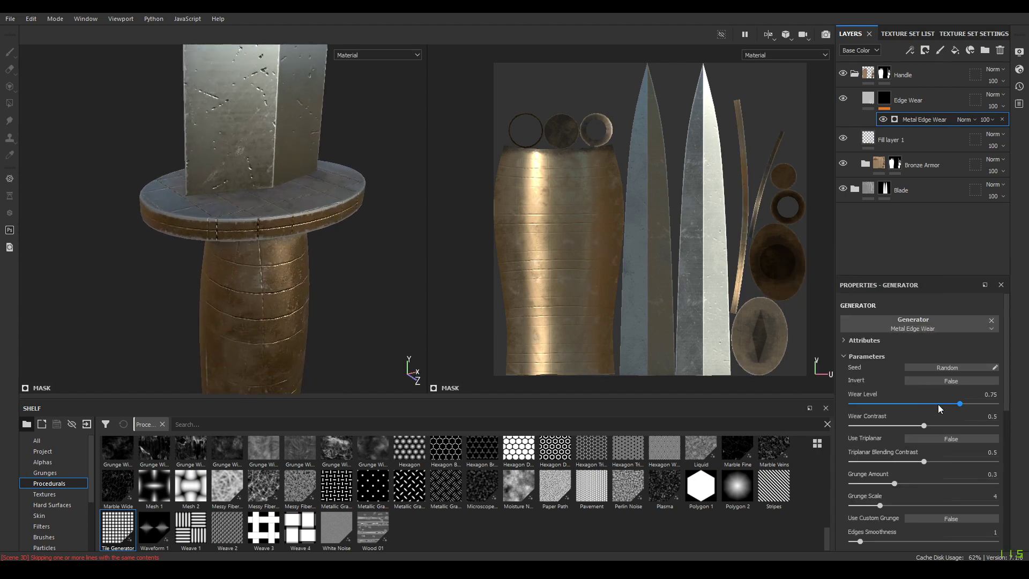
Enable triplanar on the Metal Edge Wear generator and set its wear level to 0.6.
left_click(940, 437)
left_click_drag(959, 409, 947, 411)
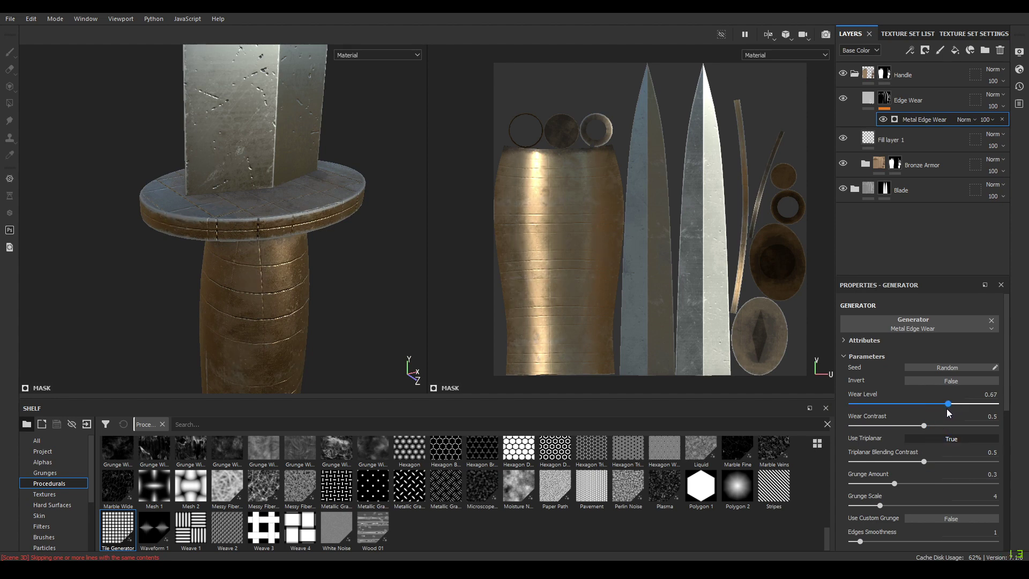
left_click(980, 394)
key("Return")
left_click_drag(284, 193, 326, 259, "alt")
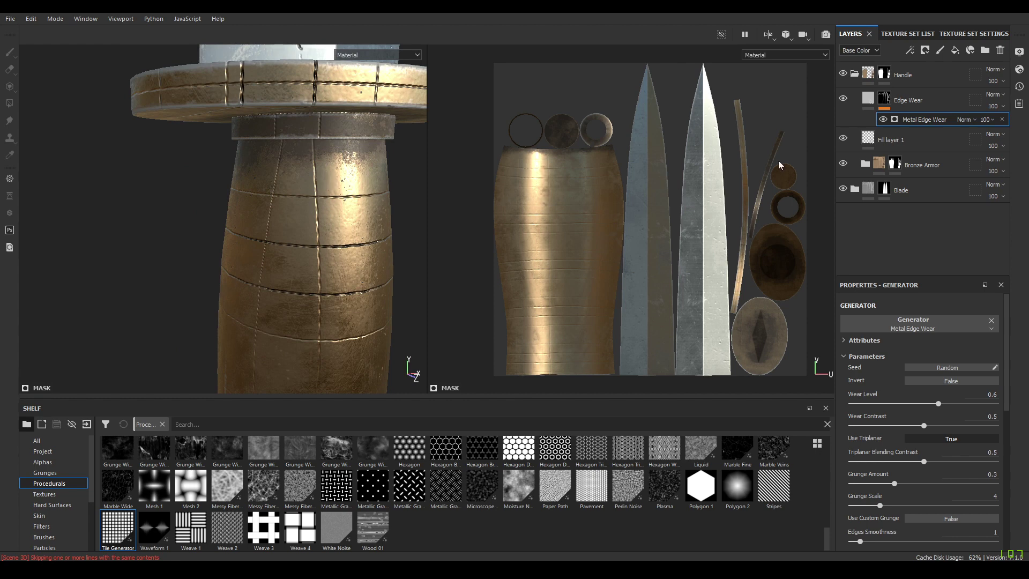
Set the Edge Wear fill's roughness to 0.6.
left_click(871, 99)
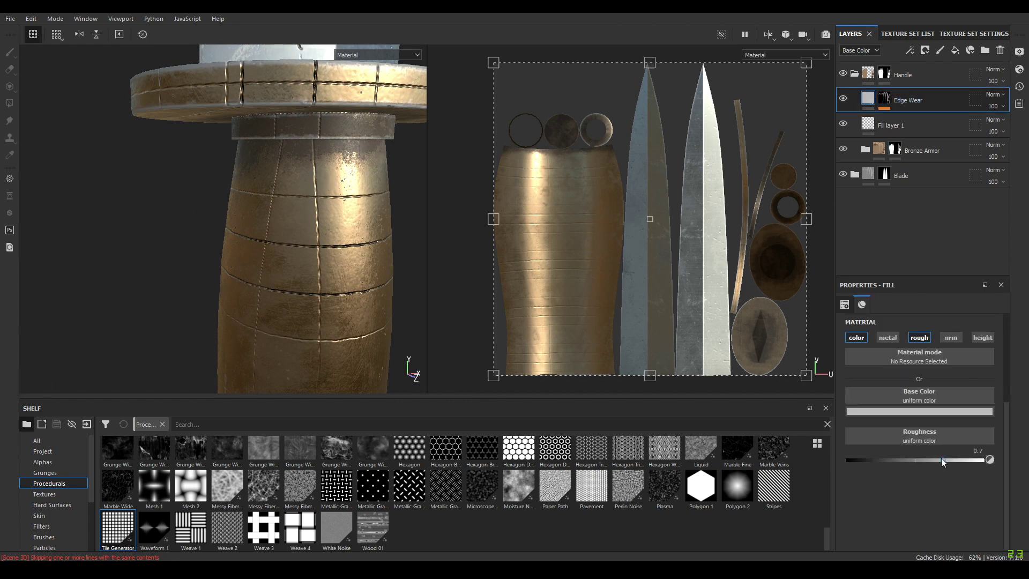
left_click_drag(941, 459, 916, 459)
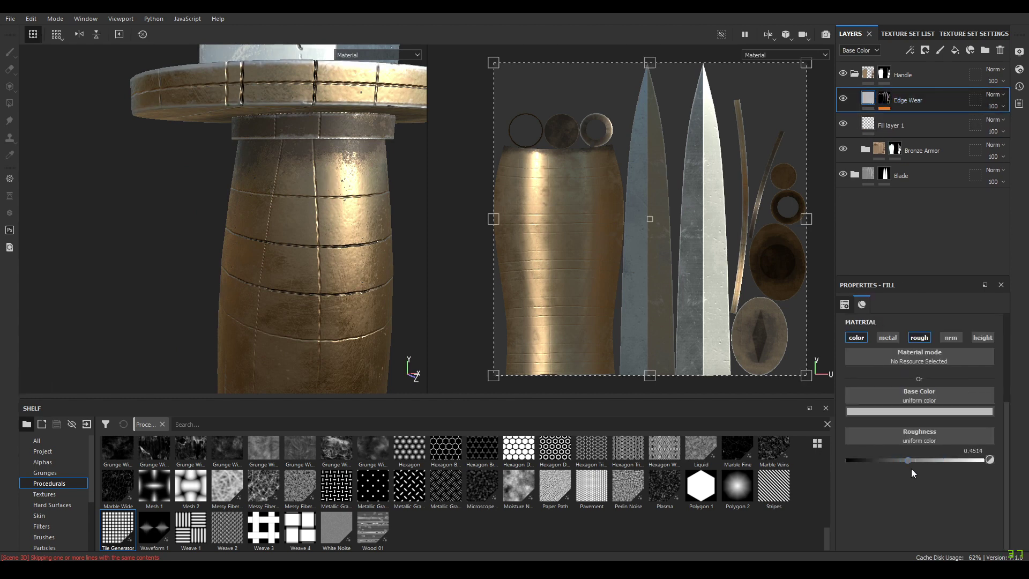
left_click(970, 450)
type("0.6")
key("Return")
Enable the Edge Wear layer's height channel, set the height to -0.07 and check the worn edges on the guard.
left_click(982, 337)
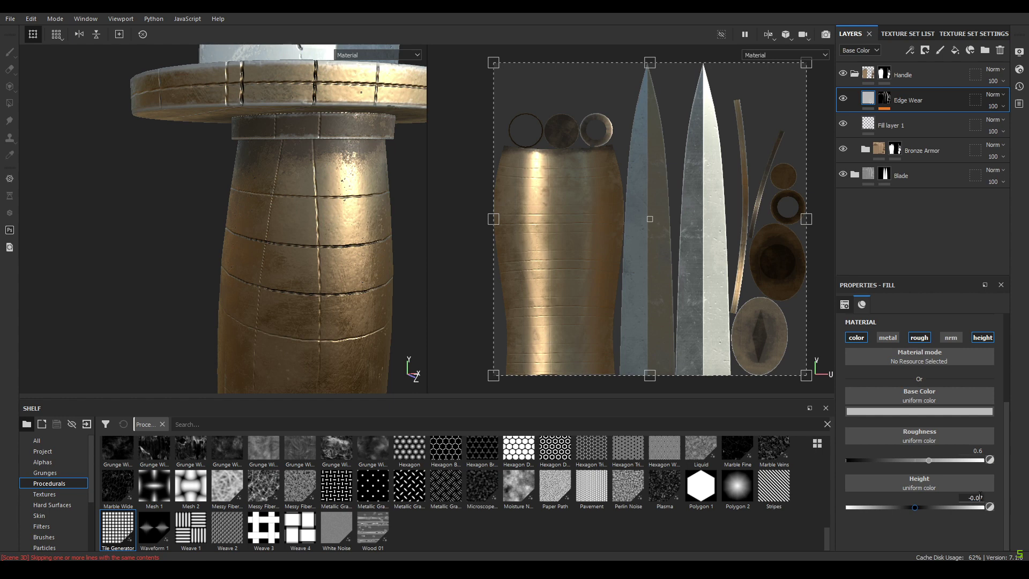
key("Return")
right_click_drag(377, 357, 375, 221, "alt")
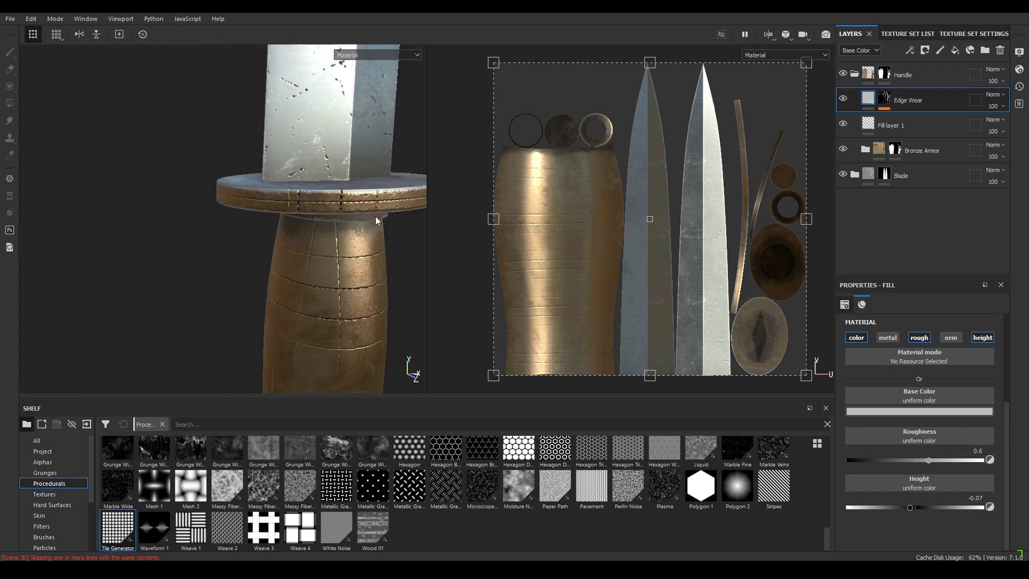
left_click_drag(375, 221, 307, 205, "alt")
right_click_drag(307, 204, 321, 173, "alt")
left_click_drag(320, 172, 337, 185, "alt")
right_click_drag(337, 184, 375, 286, "alt")
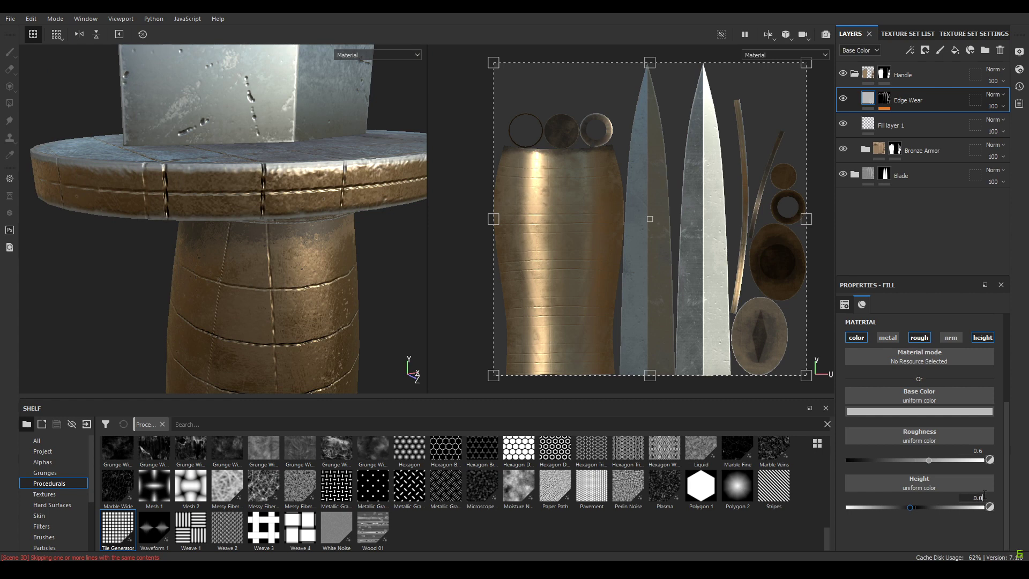
Try an Edge Wear height of 0.05 and settle on -0.05.
type("5")
key("Return")
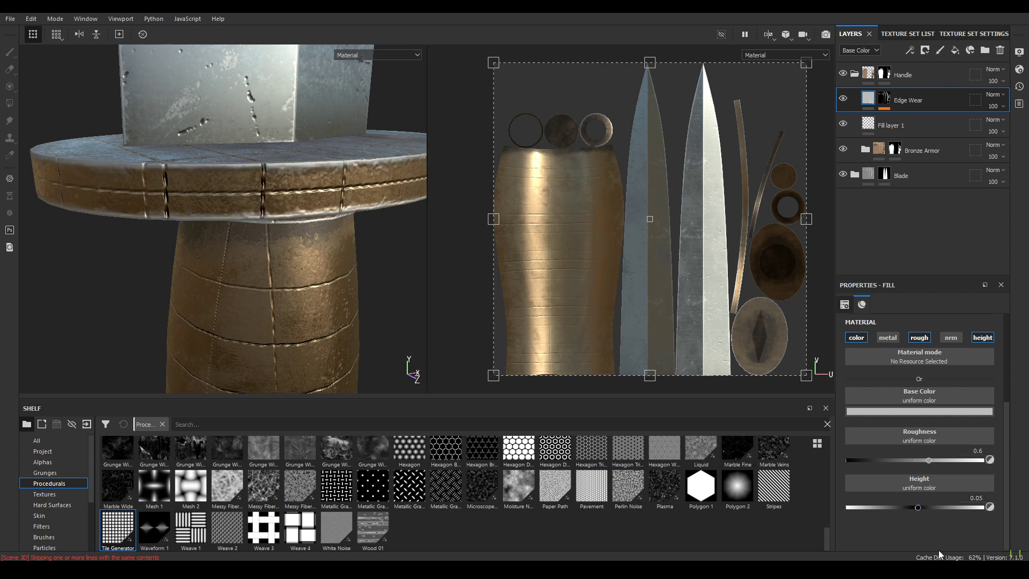
left_click(974, 493)
type("-0.05")
key("Return")
Inspect the edge wear on the guard, collar and grip up close and view the whole knife.
right_click_drag(258, 329, 236, 326, "alt")
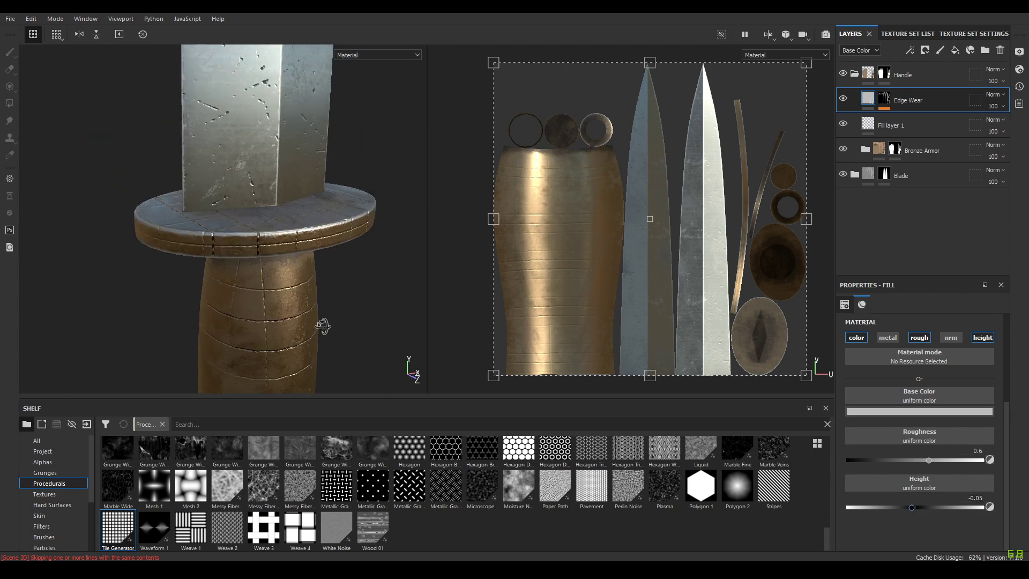
left_click_drag(323, 326, 282, 299, "alt")
middle_click_drag(282, 298, 285, 160, "alt")
right_click_drag(285, 359, 323, 300, "alt")
middle_click_drag(323, 299, 282, 387, "alt")
left_click_drag(282, 387, 285, 179, "alt")
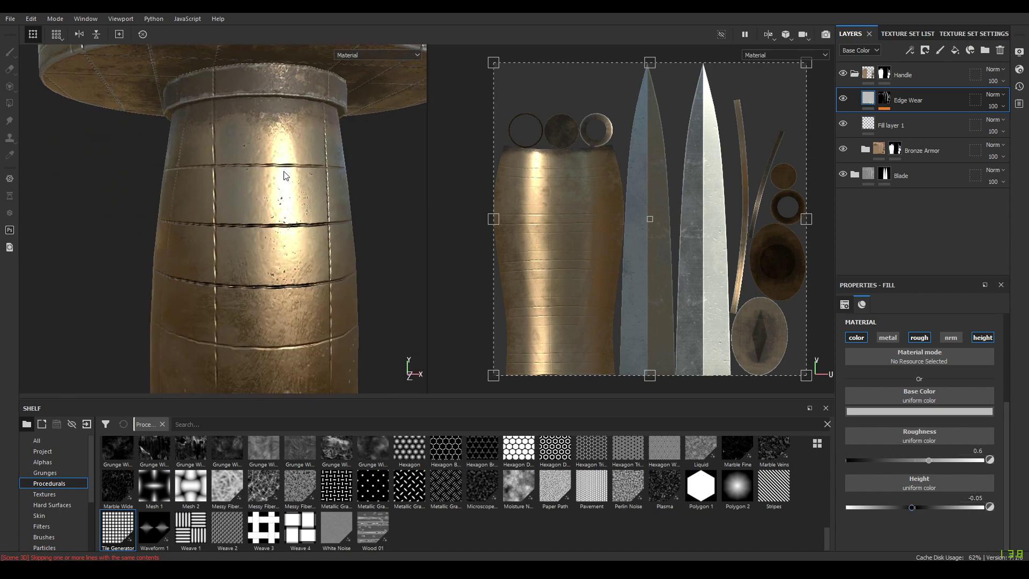
middle_click_drag(284, 179, 273, 41, "alt")
right_click_drag(273, 42, 308, 91, "alt")
middle_click_drag(318, 370, 331, 301, "alt")
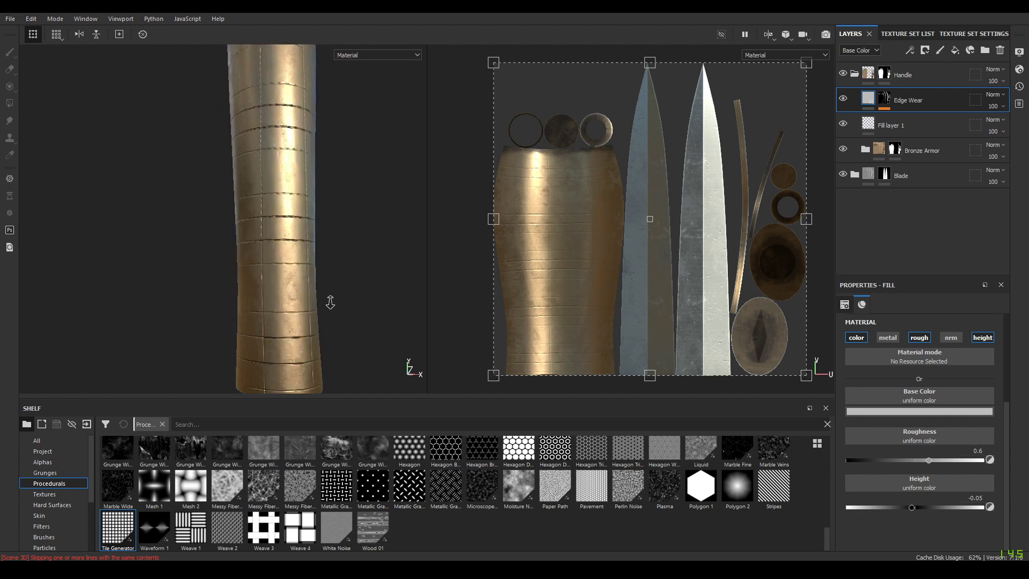
right_click_drag(330, 301, 337, 353, "alt")
middle_click_drag(357, 166, 338, 363, "alt")
right_click_drag(337, 362, 311, 370, "alt")
left_click_drag(316, 225, 255, 174, "alt")
right_click_drag(255, 174, 308, 236, "alt")
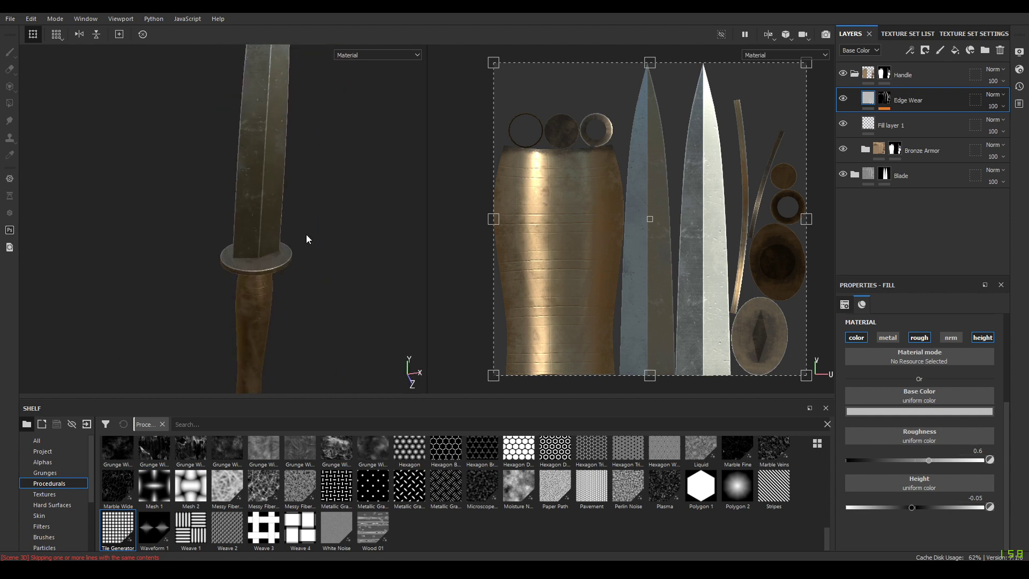
left_click_drag(308, 236, 320, 159, "alt")
right_click_drag(326, 282, 295, 217, "alt")
middle_click_drag(295, 217, 273, 263, "alt")
right_click_drag(273, 262, 275, 204, "alt")
left_click_drag(276, 204, 320, 238, "alt")
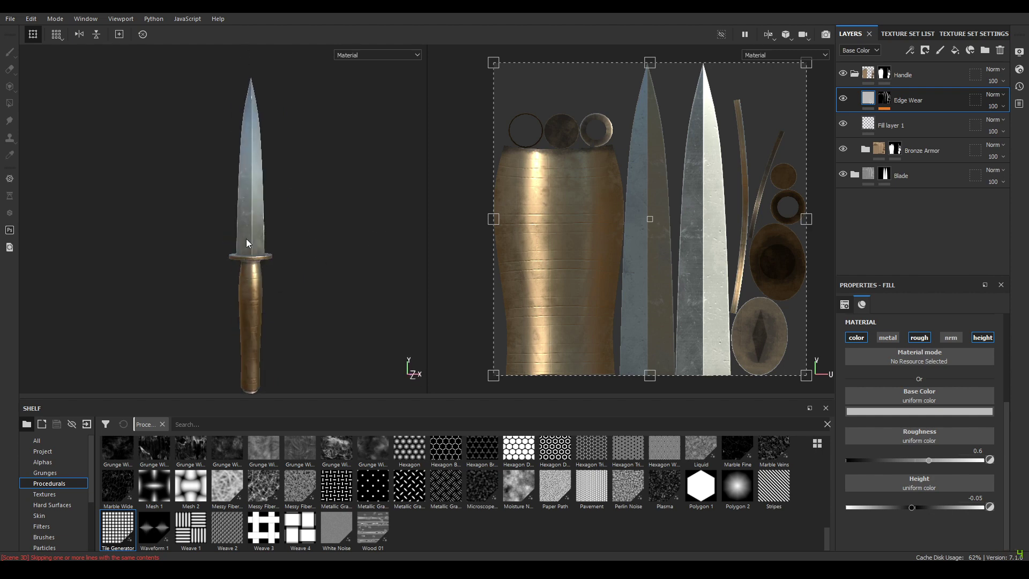
Save the project as KnifeTexture in the Knife Tutorial folder under Maya Projects on the Desktop.
key("ctrl+s")
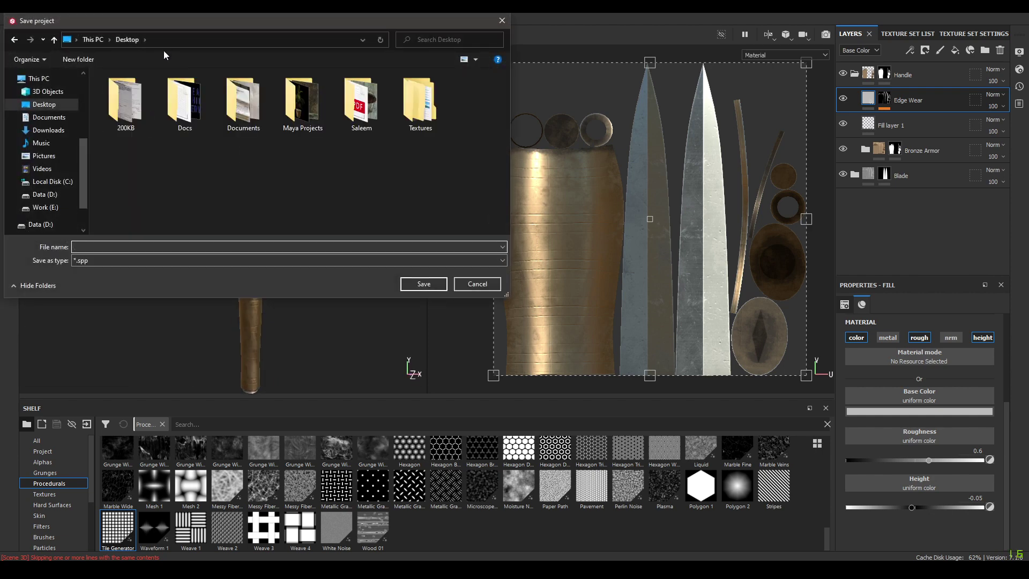
double_click(302, 101)
double_click(420, 101)
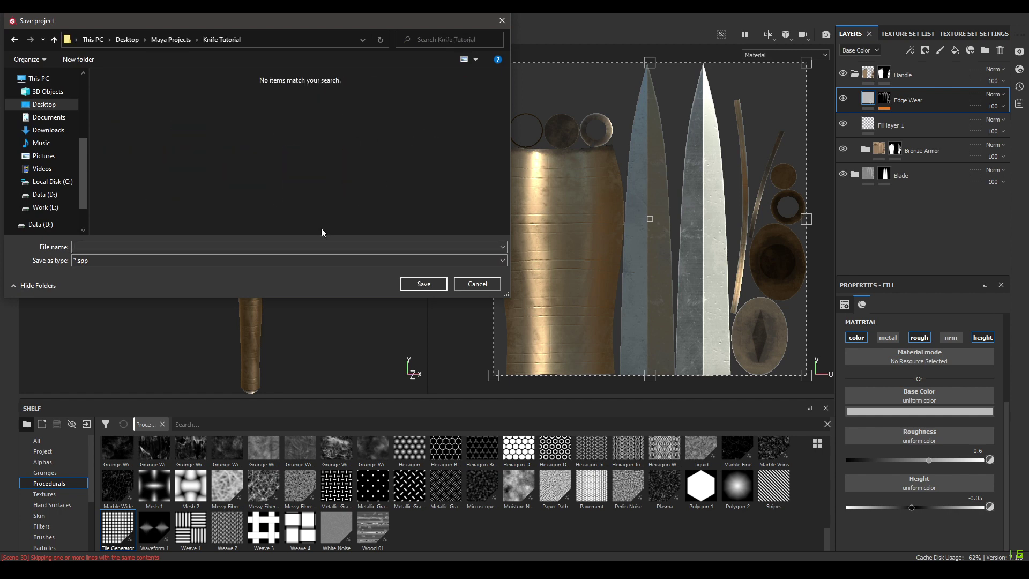
left_click(321, 246)
type("Knife")
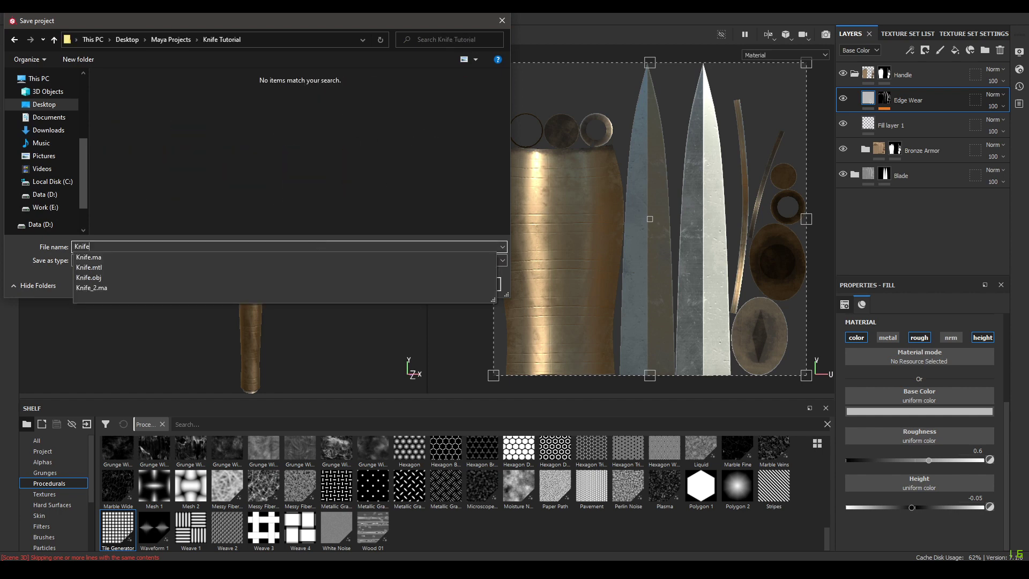
type("Texture")
key("Return")
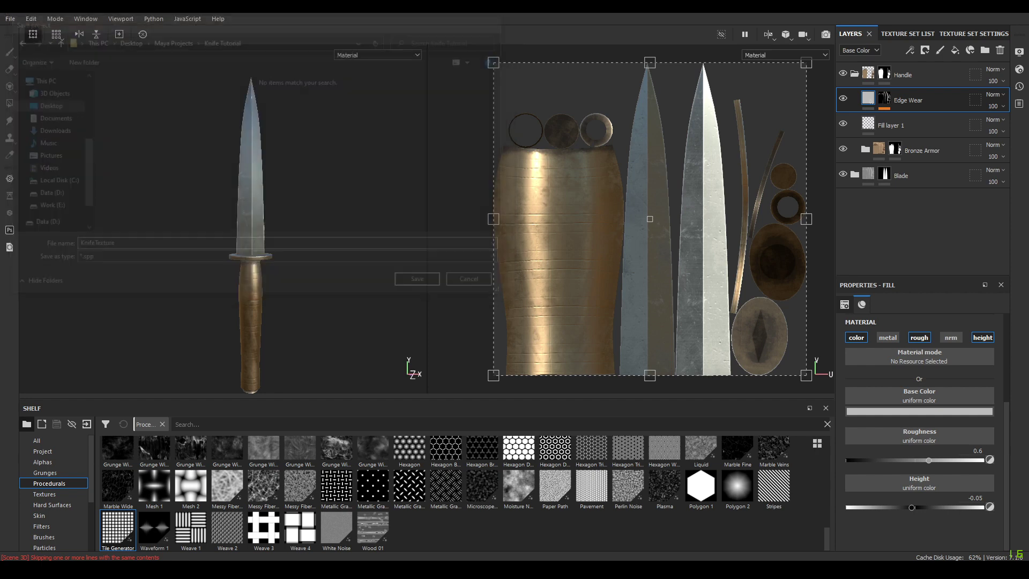
Start a texture export and browse for the output directory to the Knife Tutorial folder under Maya Projects on the Desktop.
left_click(10, 18)
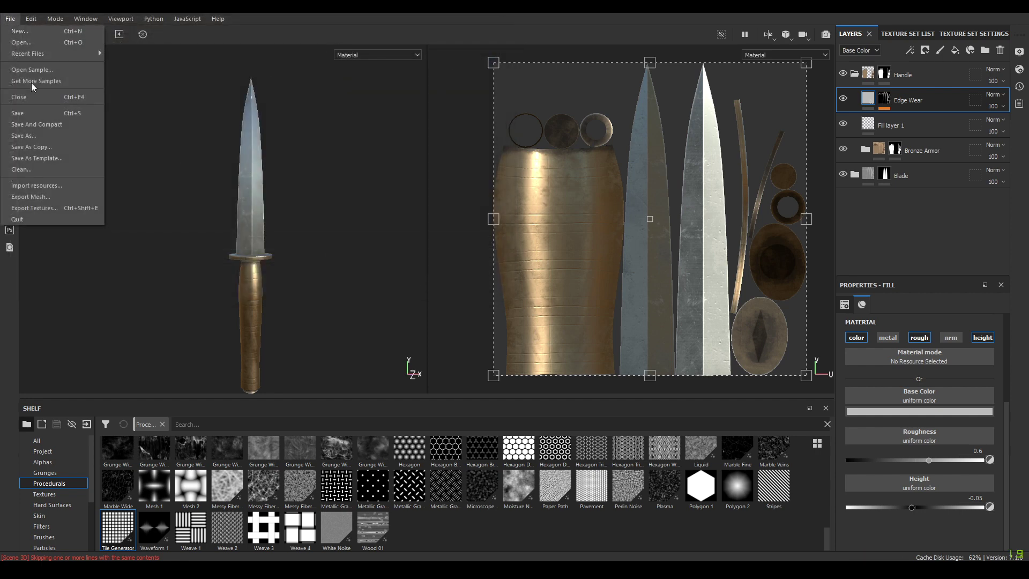
left_click(53, 208)
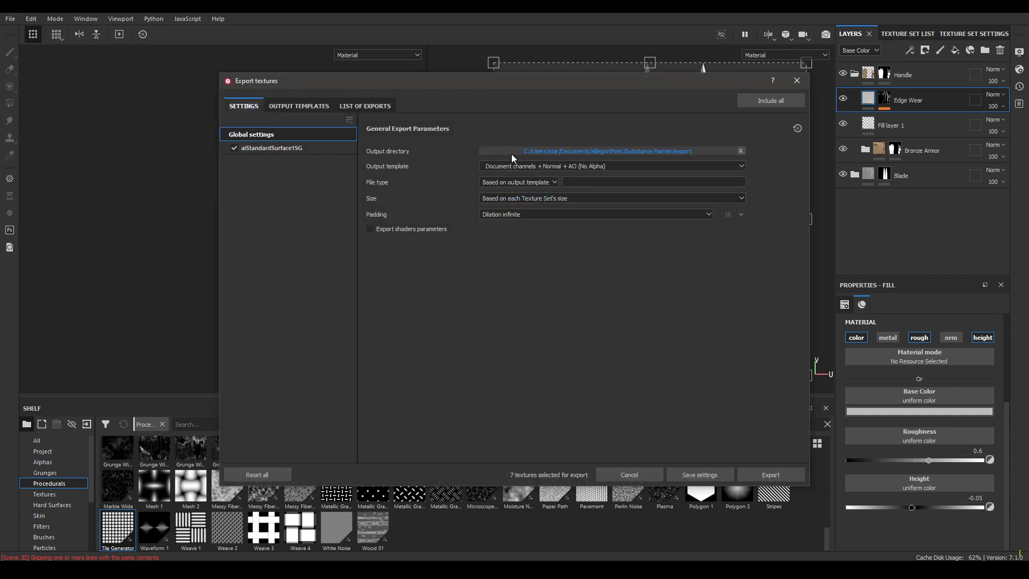
left_click(648, 152)
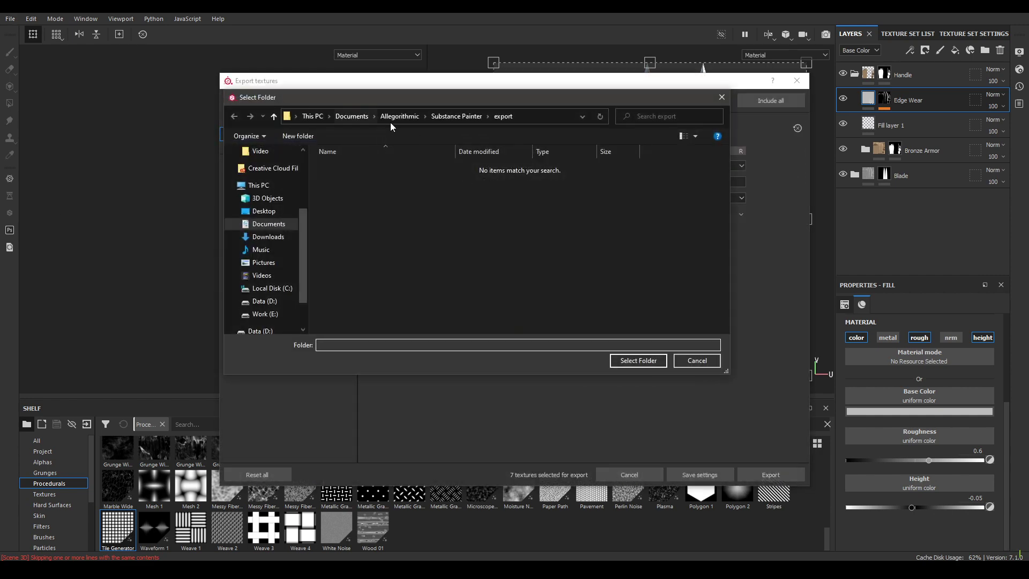
left_click(264, 211)
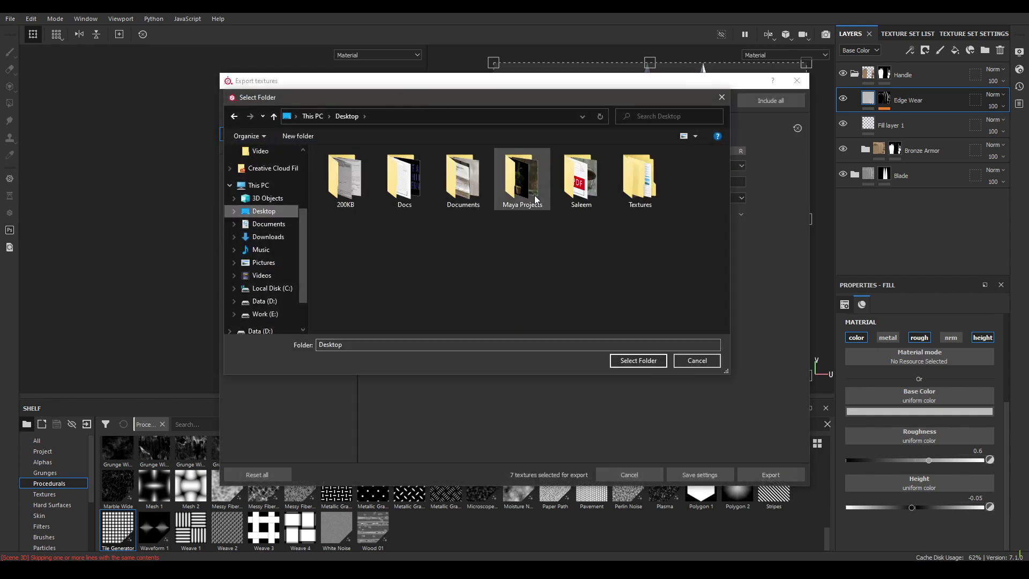
double_click(519, 176)
double_click(639, 179)
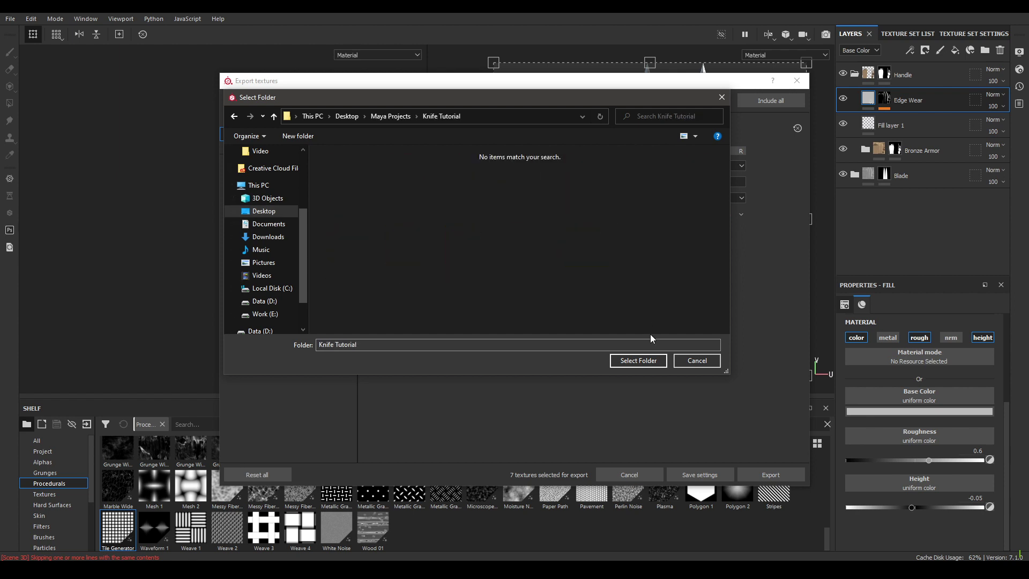
Create a folder named texture inside Knife Tutorial and select it as the export output directory.
right_click(616, 292)
key("w")
key("f")
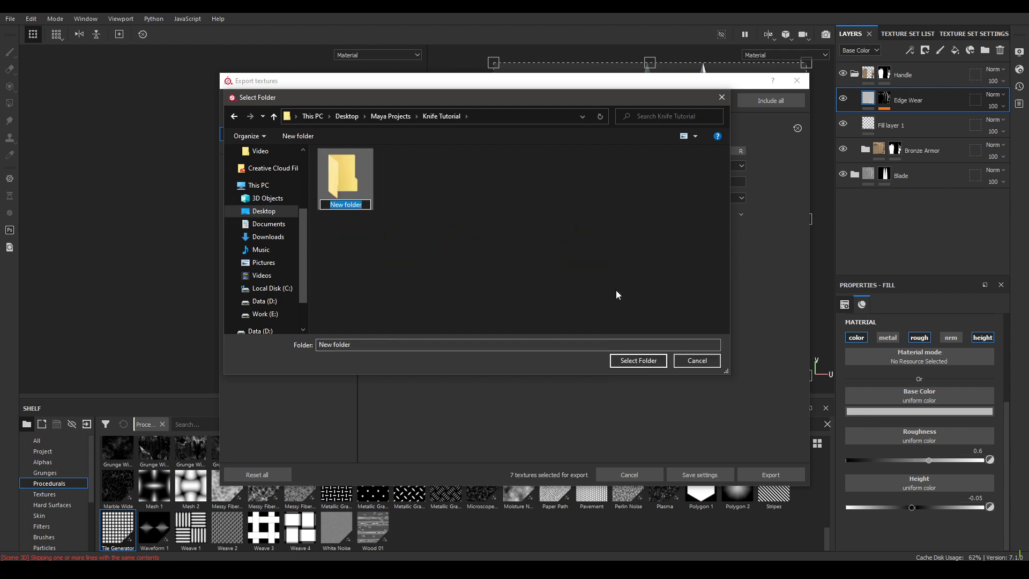
type("texture")
key("Return")
key("Return")
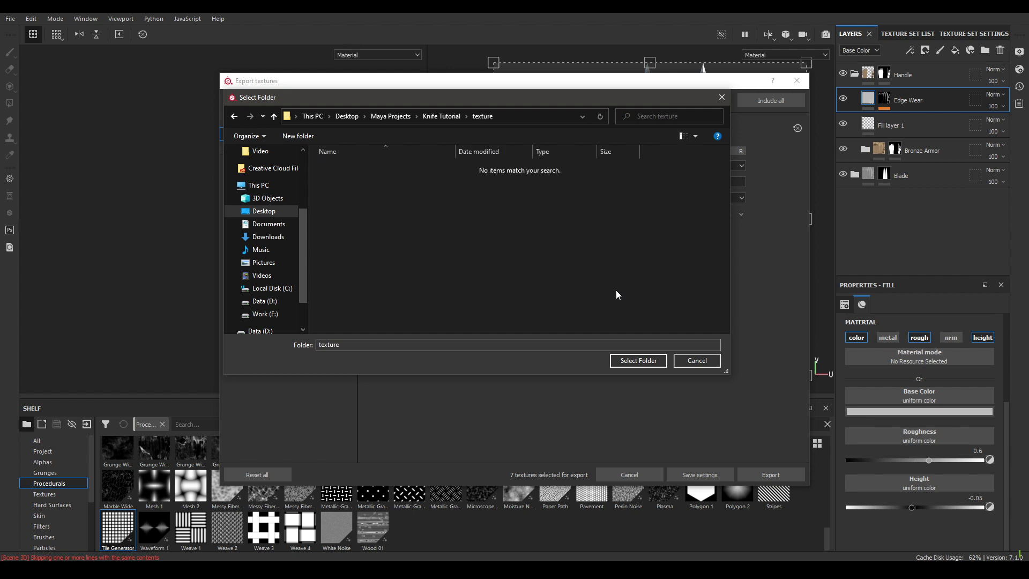
left_click(637, 360)
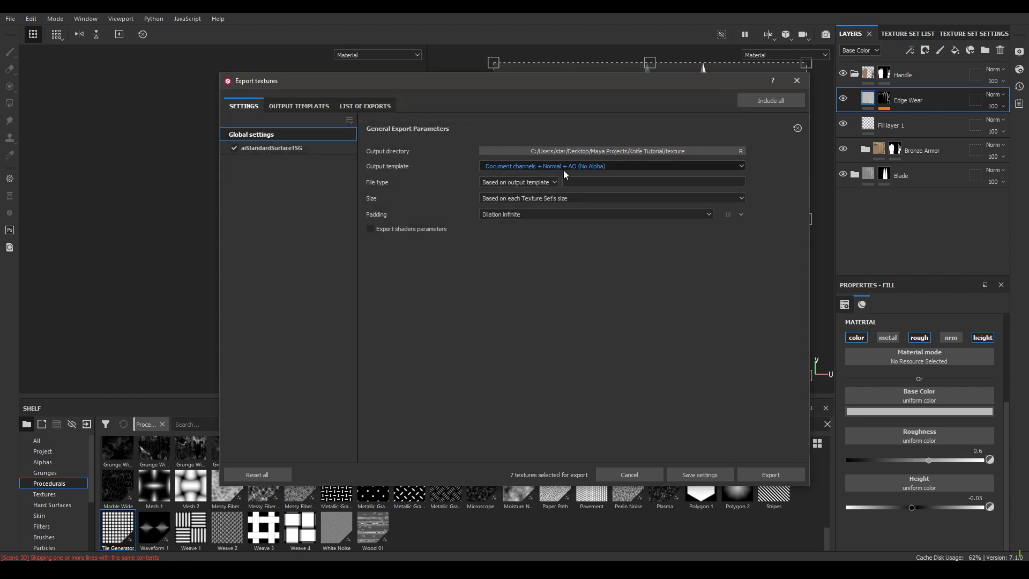
Set the export's output template to Arnold (AiStandard) and its size to 4096.
left_click(563, 170)
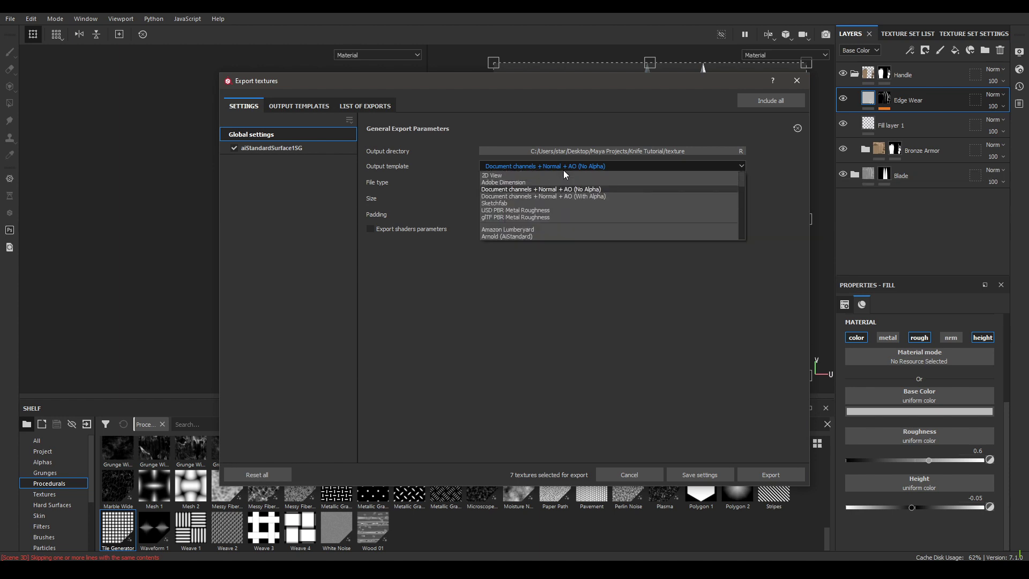
scroll(547, 228, "down", 2)
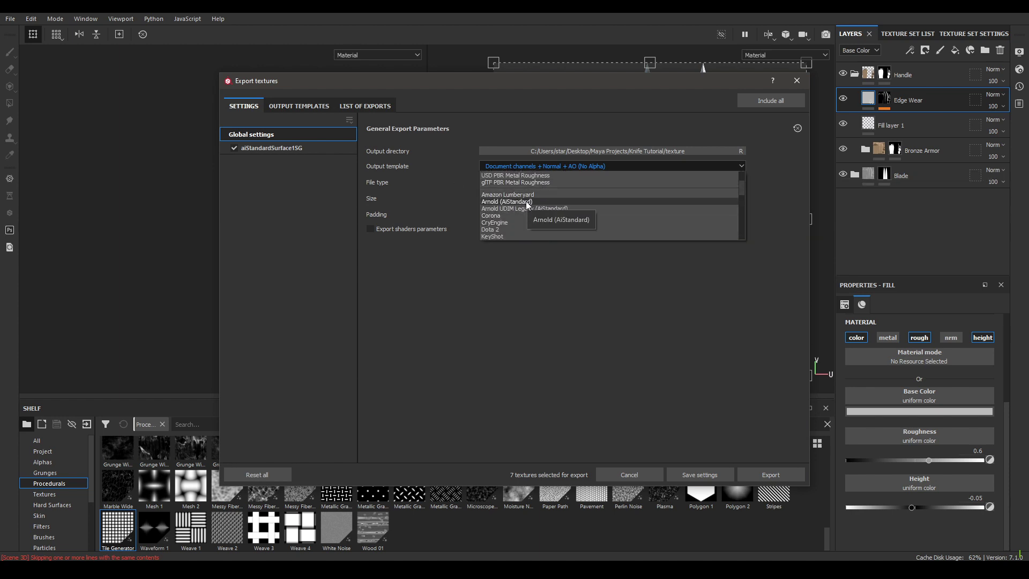
left_click(525, 200)
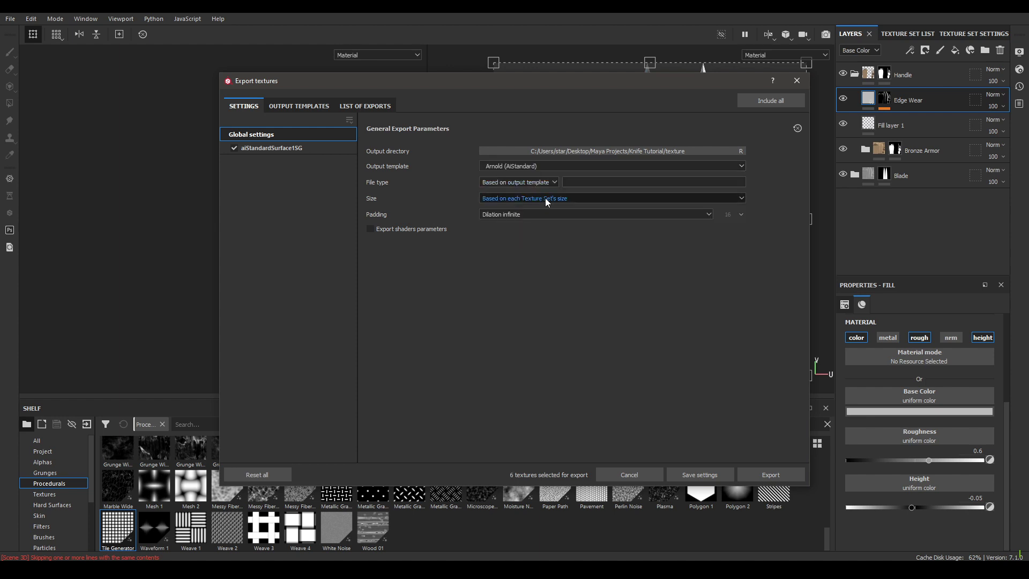
left_click(544, 198)
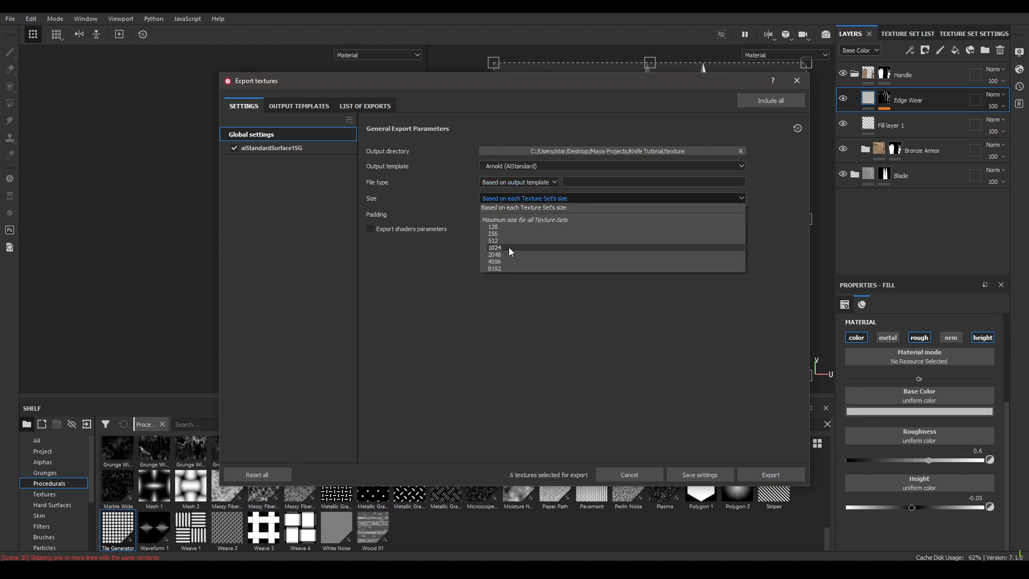
left_click(503, 260)
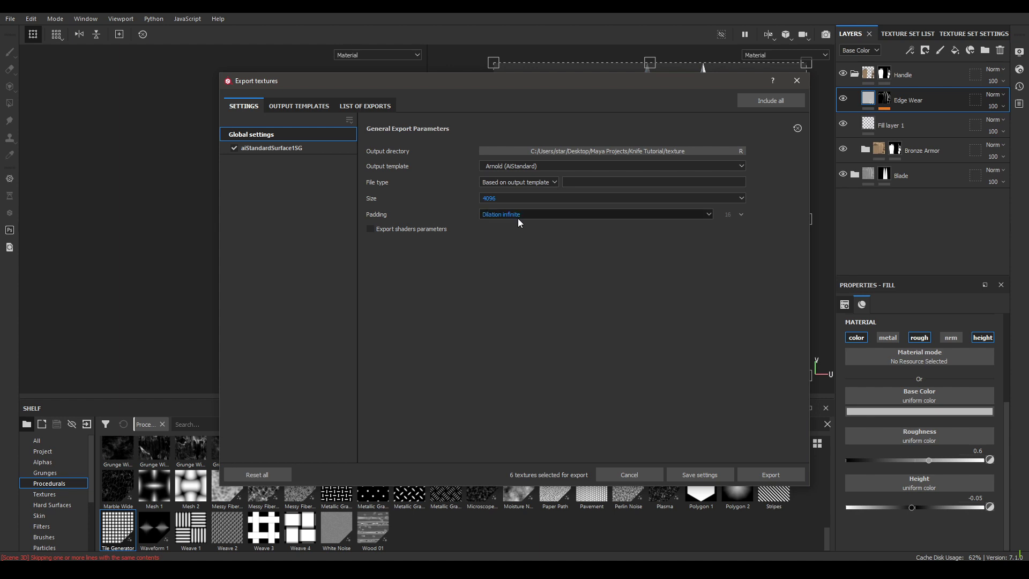
Set the padding to Dilation + transparent, export the textures and return to the knife model.
left_click(518, 218)
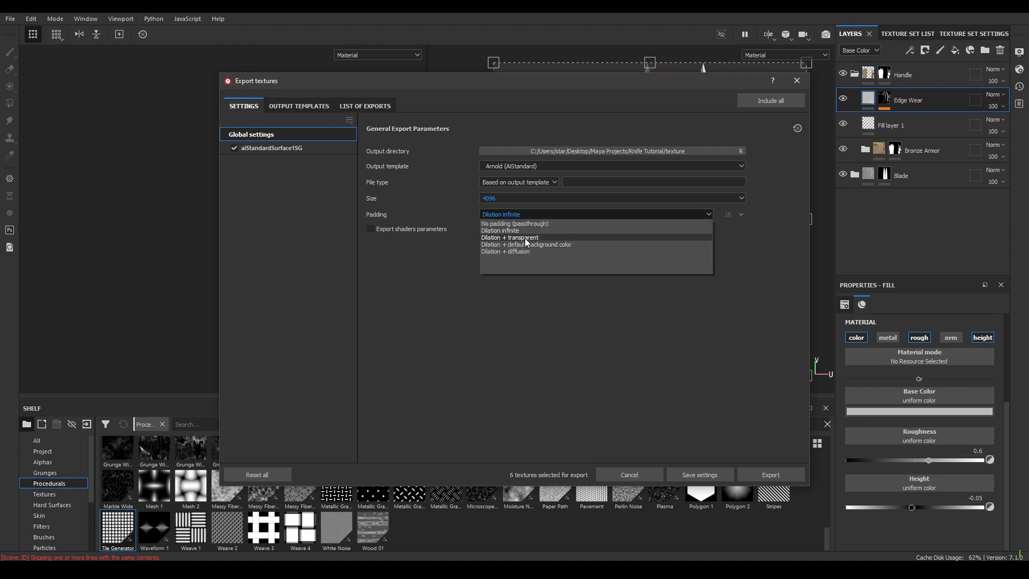
left_click(525, 238)
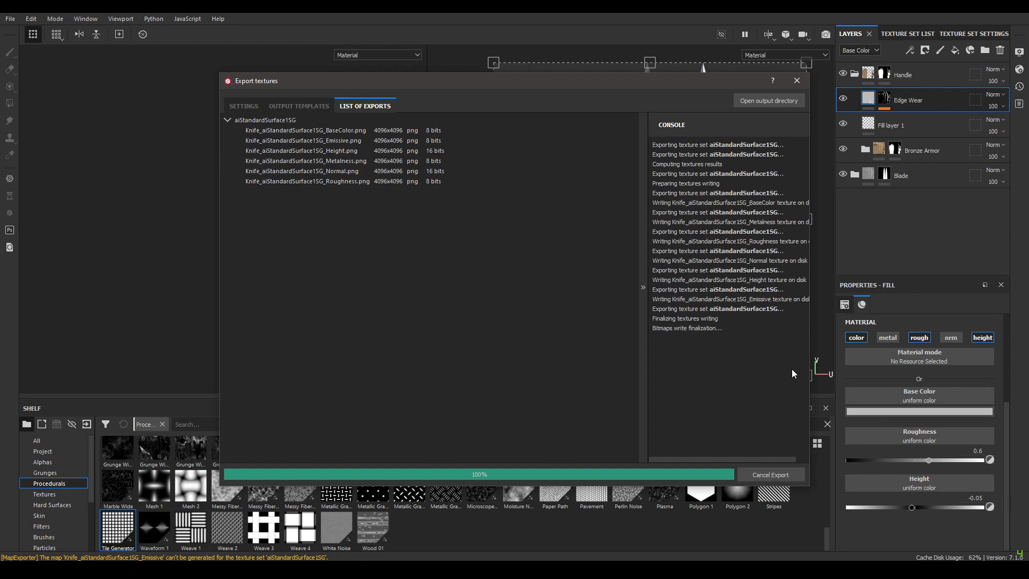
left_click(796, 81)
left_click_drag(366, 263, 272, 215, "alt")
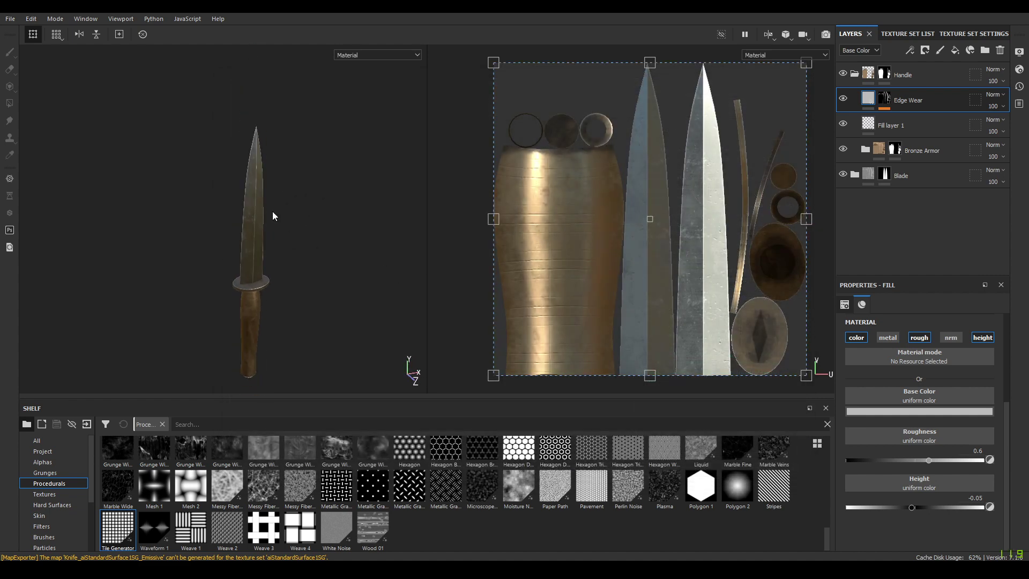